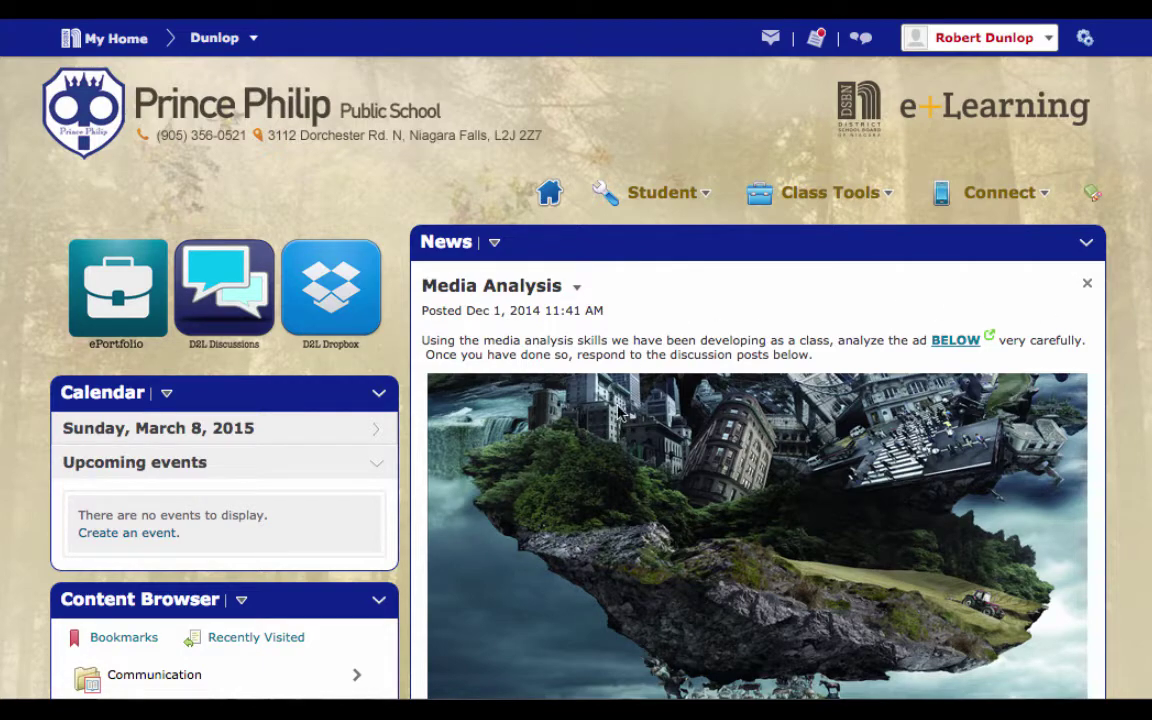
pyautogui.scroll(-5, 618, 412)
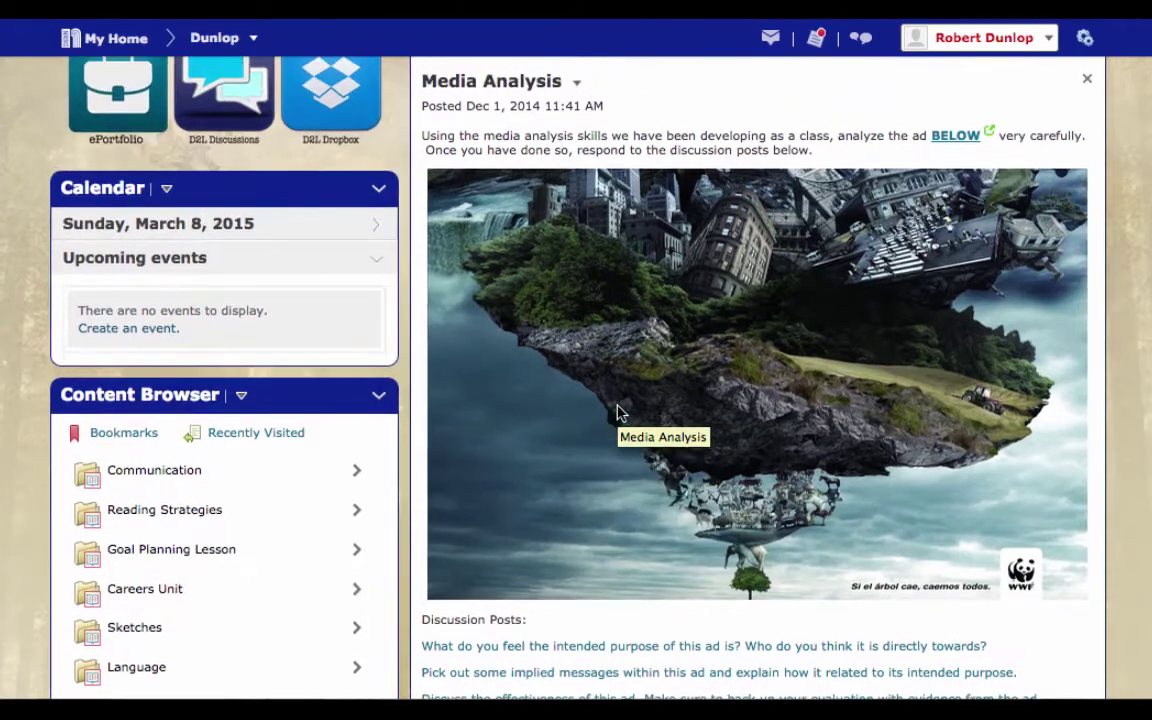
pyautogui.scroll(3, 858, 459)
pyautogui.scroll(2, 858, 459)
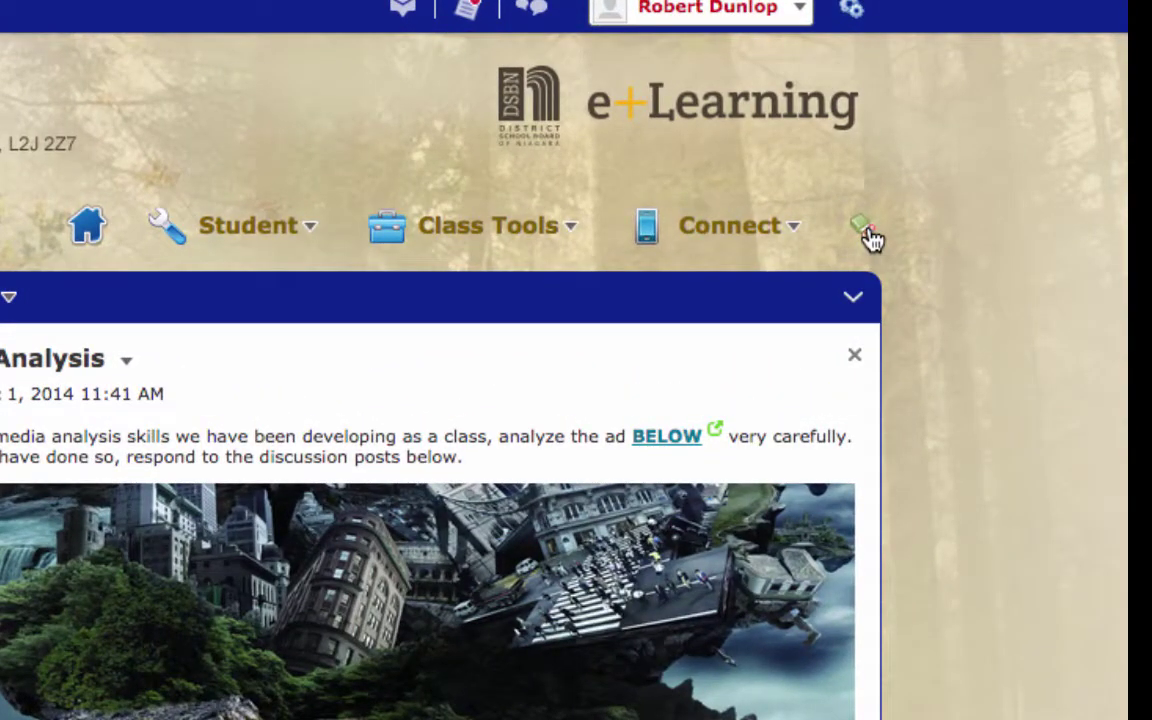
# Create a new custom widget in the course administration and name it Class Schedule.
pyautogui.click(870, 235)
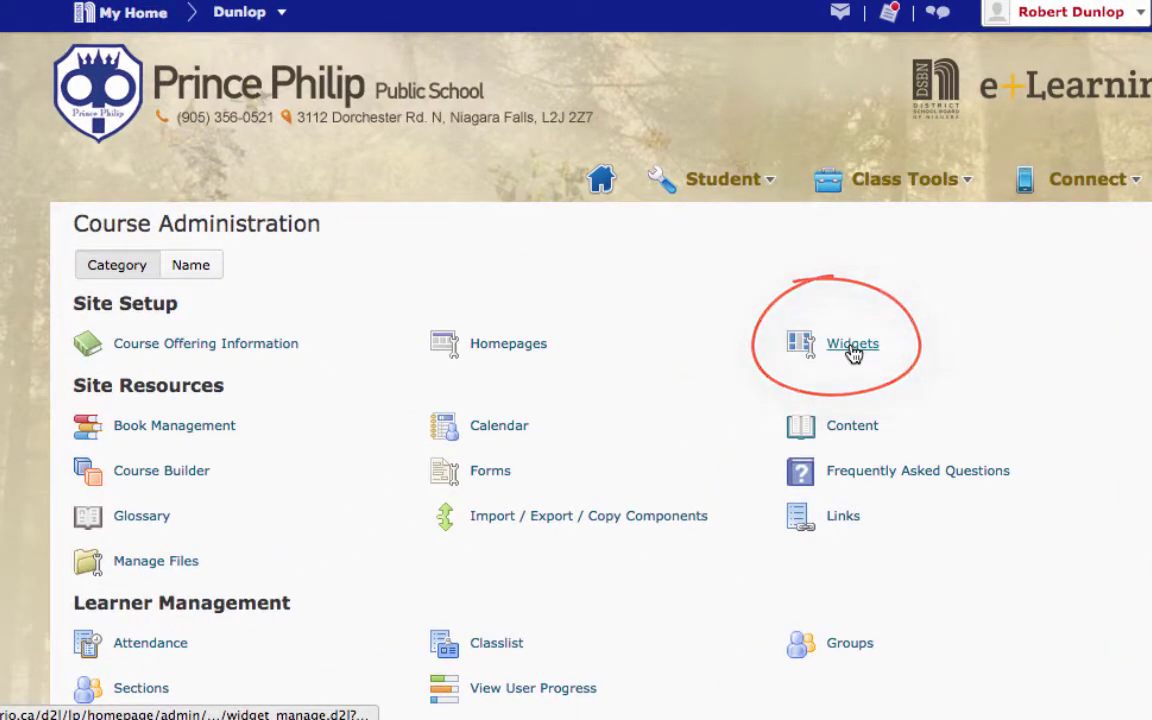
pyautogui.click(852, 345)
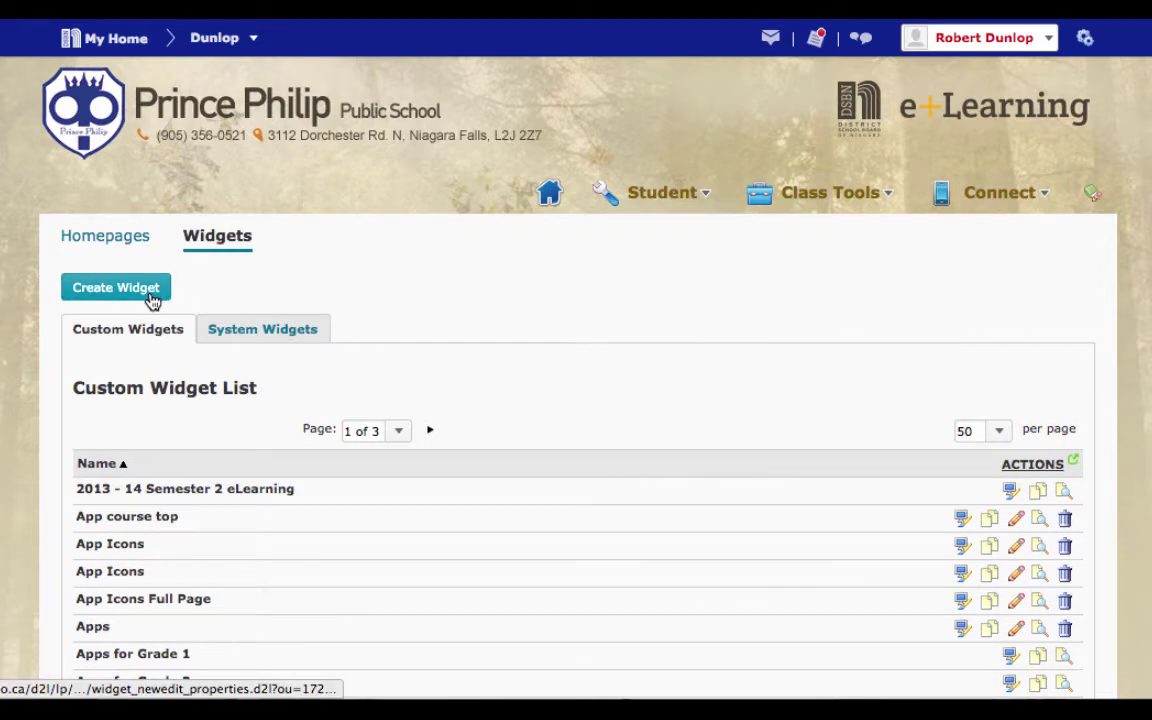
pyautogui.click(135, 291)
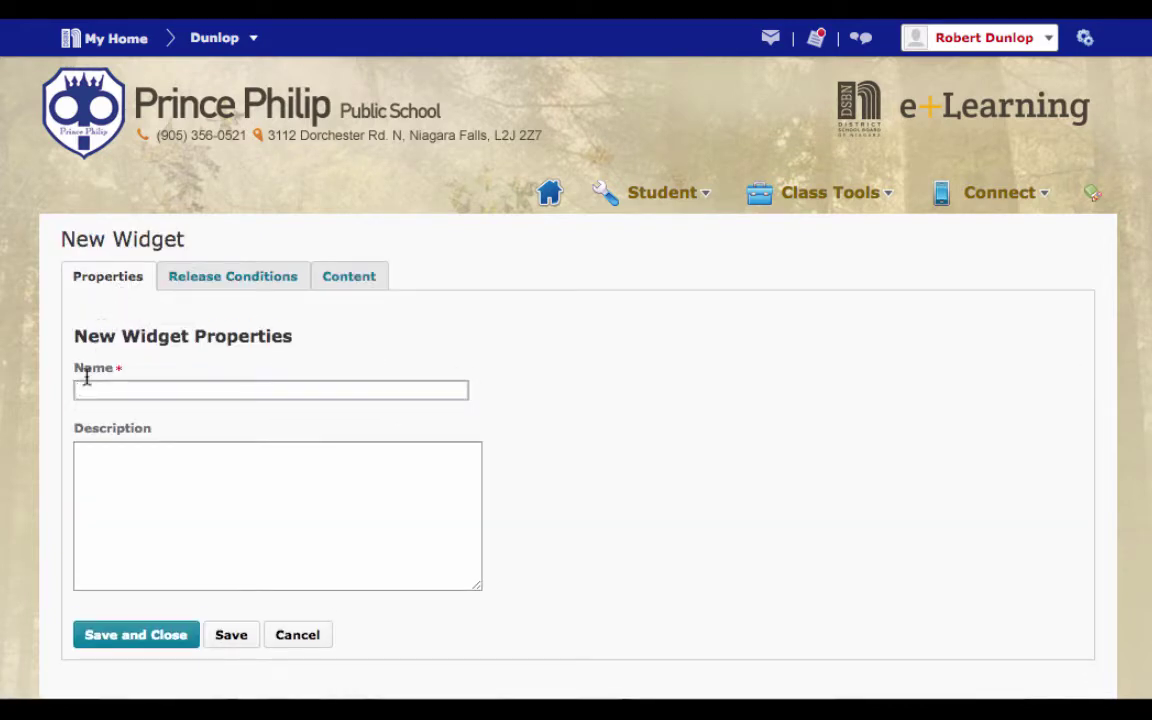
pyautogui.click(83, 388)
pyautogui.write('Class Sch')
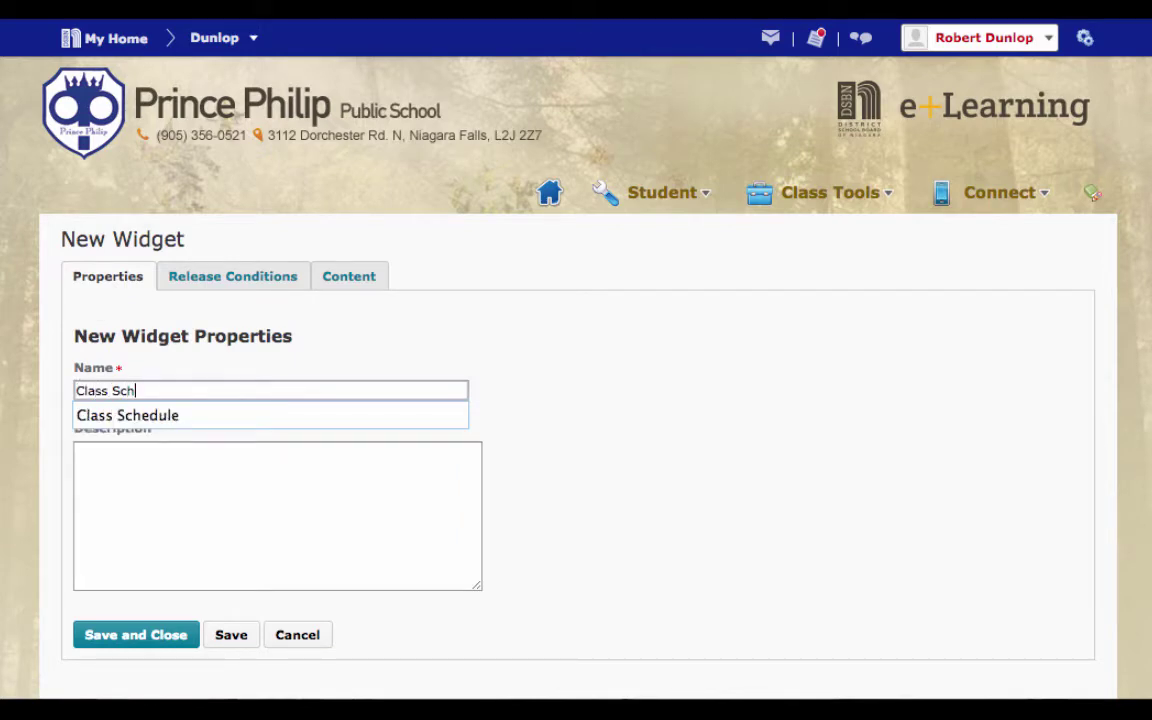
pyautogui.write('edule')
# Upload the image fancy timetable 2014 t2.jpg from the computer's Desktop for use in the widget's content.
pyautogui.click(360, 285)
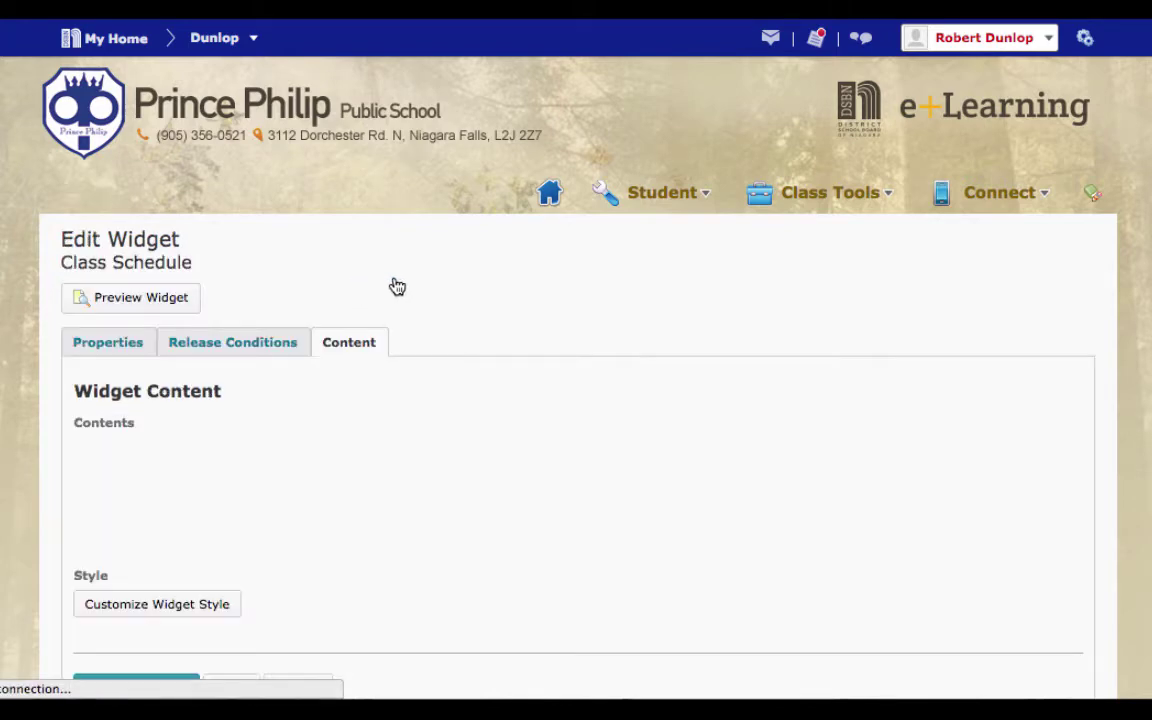
pyautogui.scroll(-2, 617, 326)
pyautogui.scroll(-1, 619, 325)
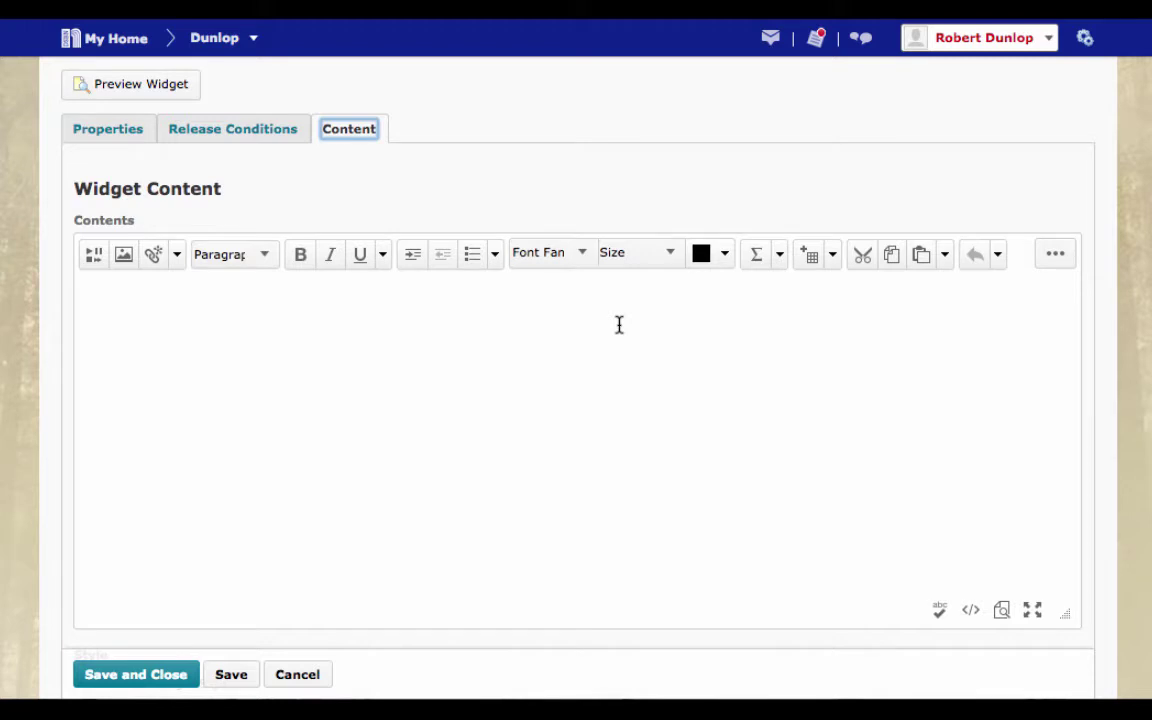
pyautogui.click(93, 256)
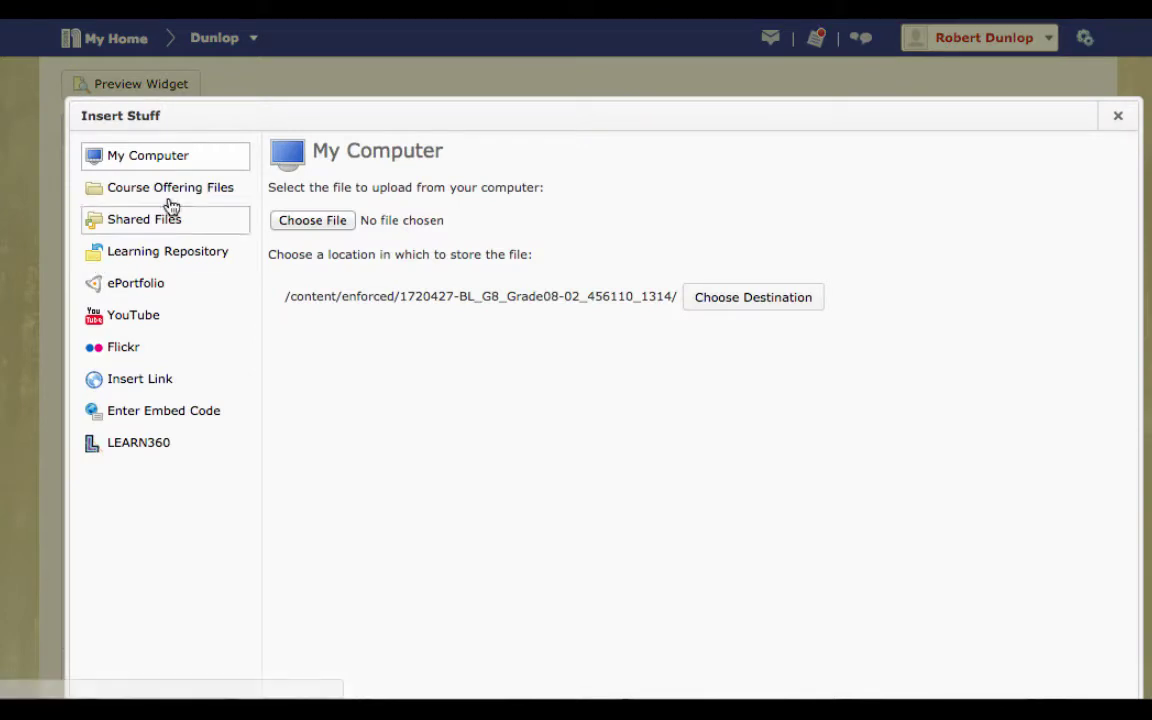
pyautogui.click(305, 222)
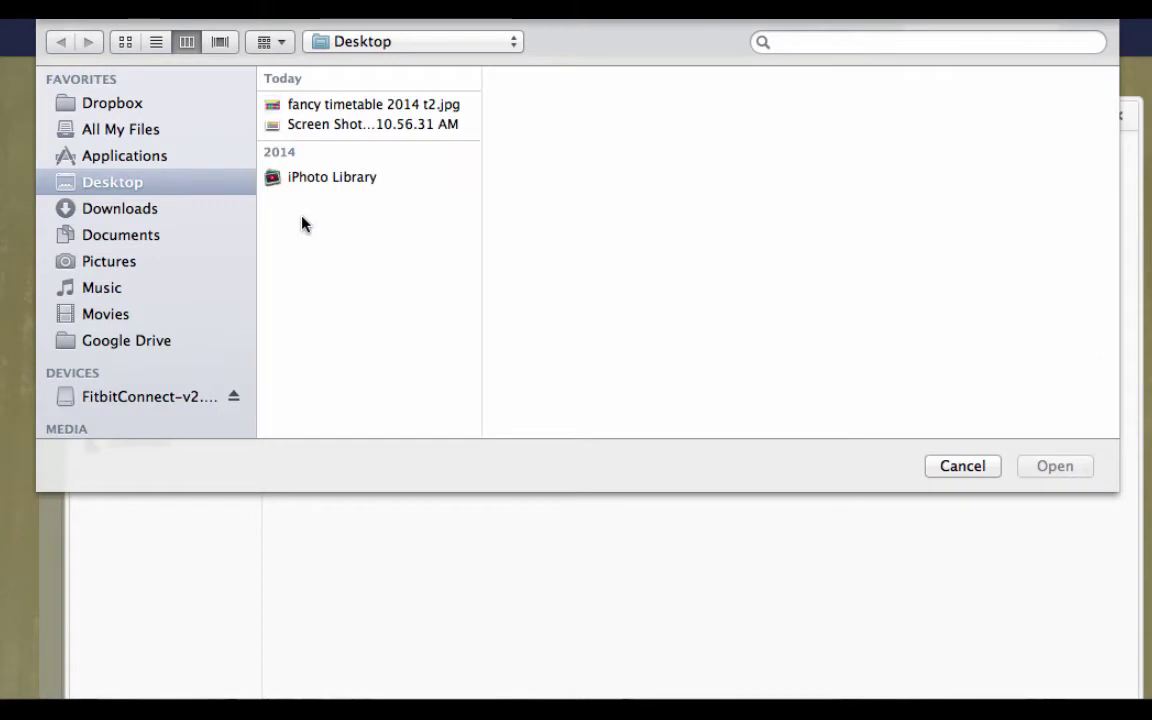
pyautogui.click(326, 106)
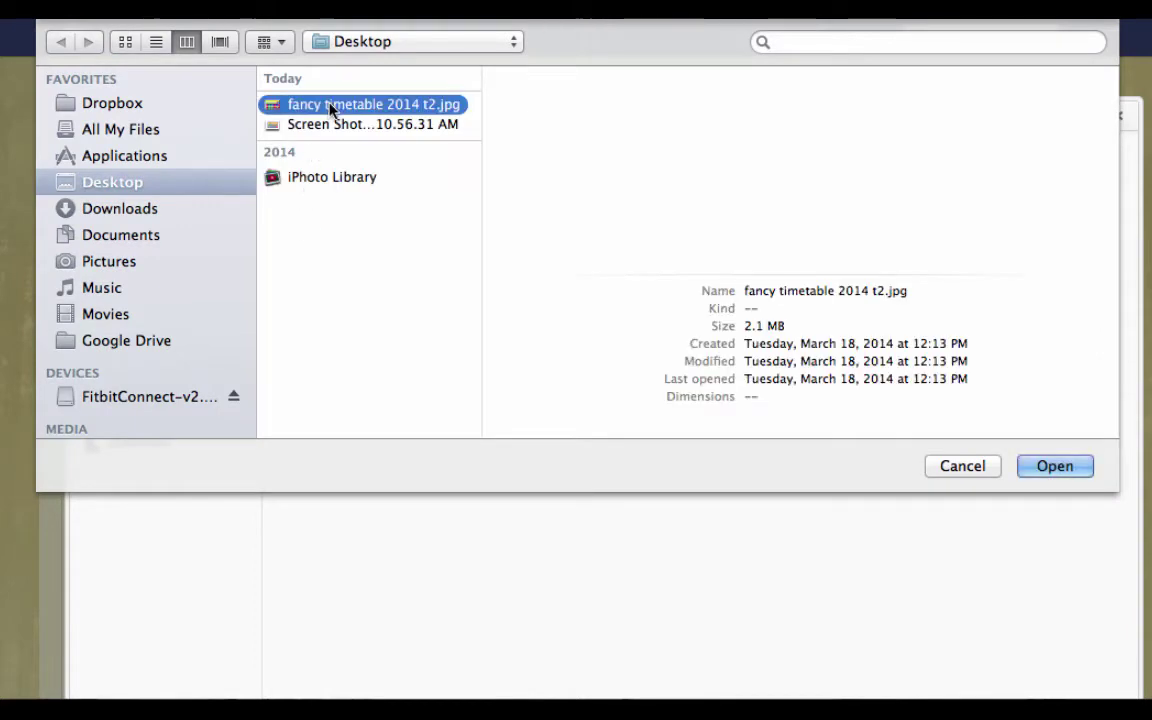
pyautogui.click(1054, 465)
pyautogui.scroll(-3, 525, 452)
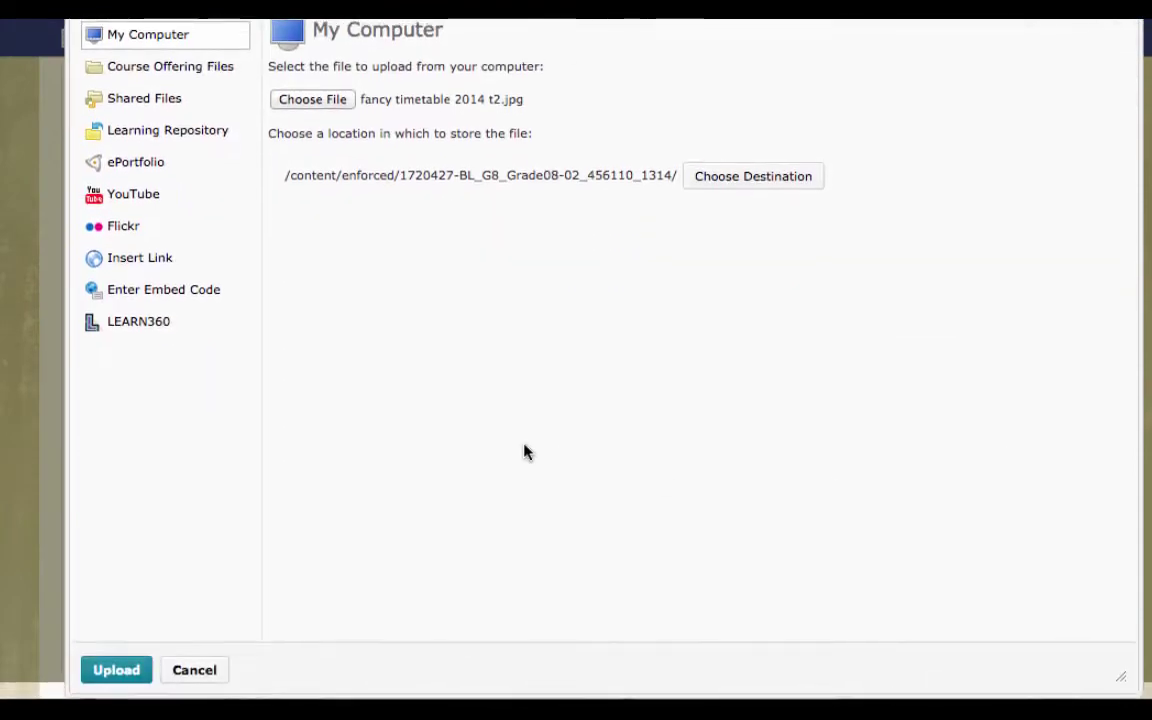
pyautogui.click(120, 676)
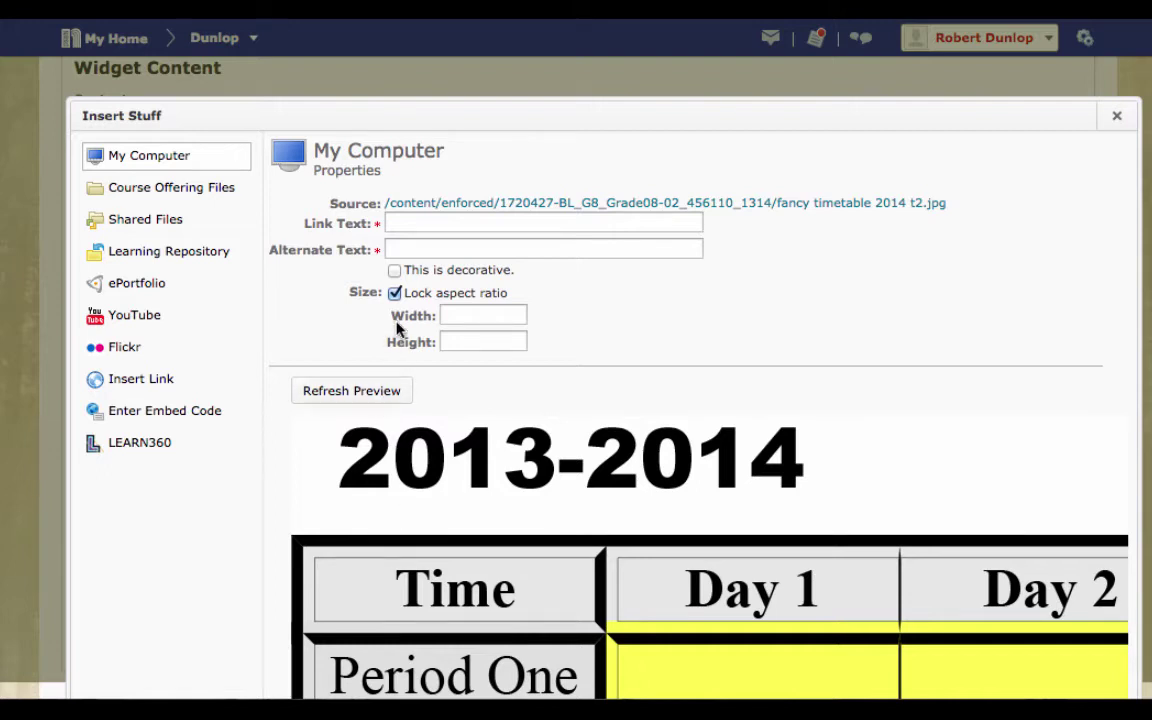
# Set the timetable image's width to 600 with its aspect ratio locked and refresh the preview.
pyautogui.click(417, 222)
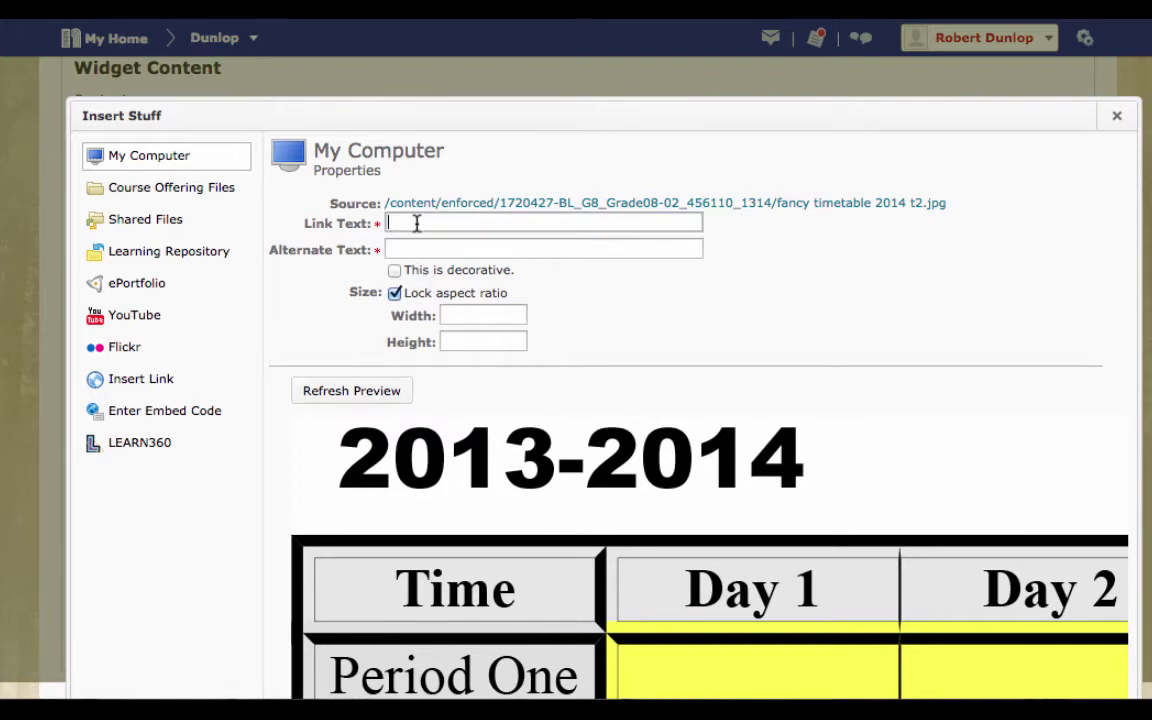
pyautogui.click(451, 316)
pyautogui.write('600')
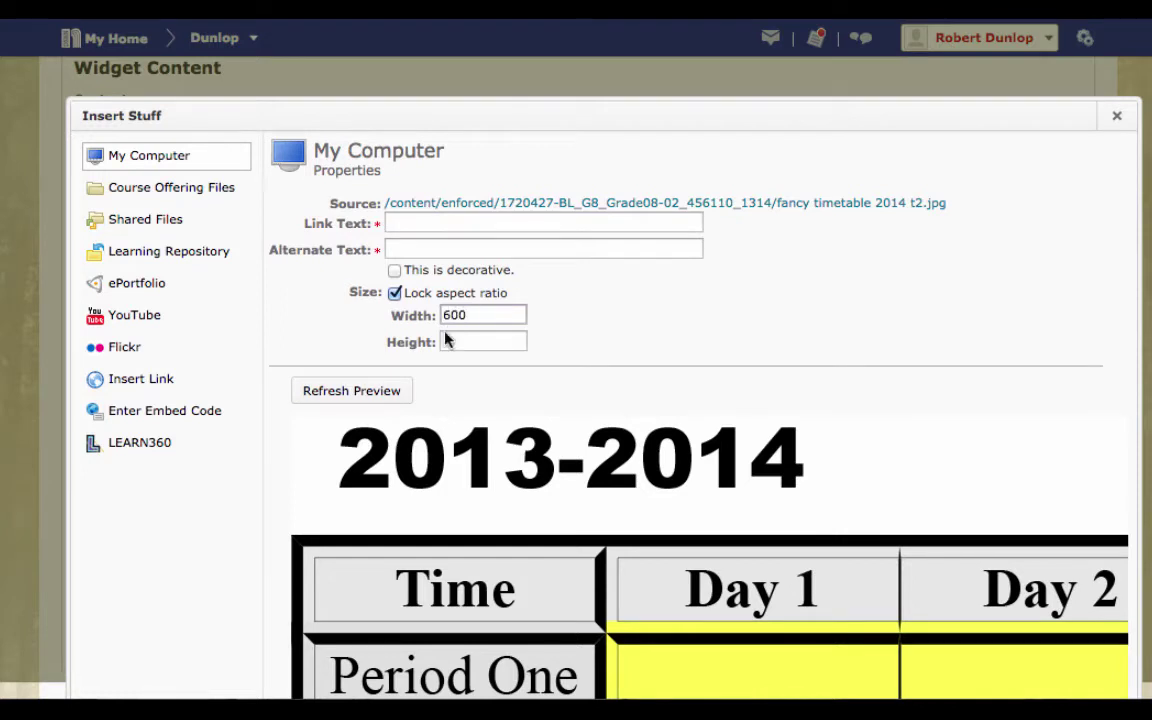
pyautogui.click(383, 391)
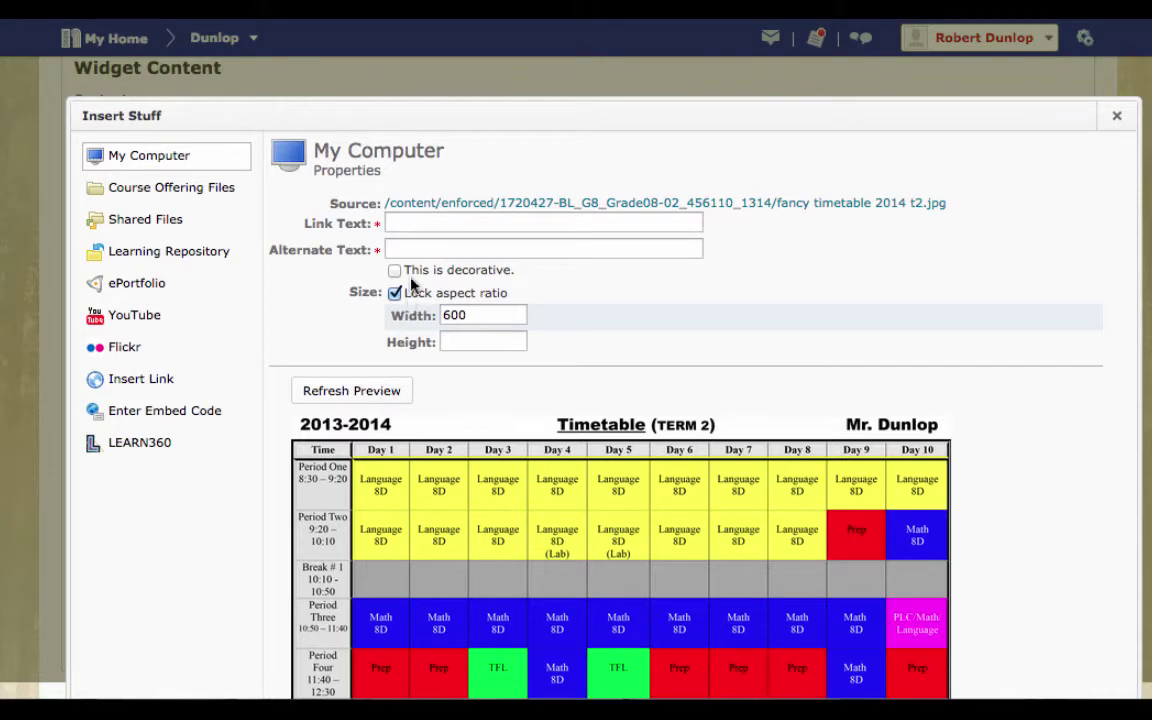
# Give the image the link text Class Schedule, mark it as decorative and insert it into the widget.
pyautogui.click(411, 224)
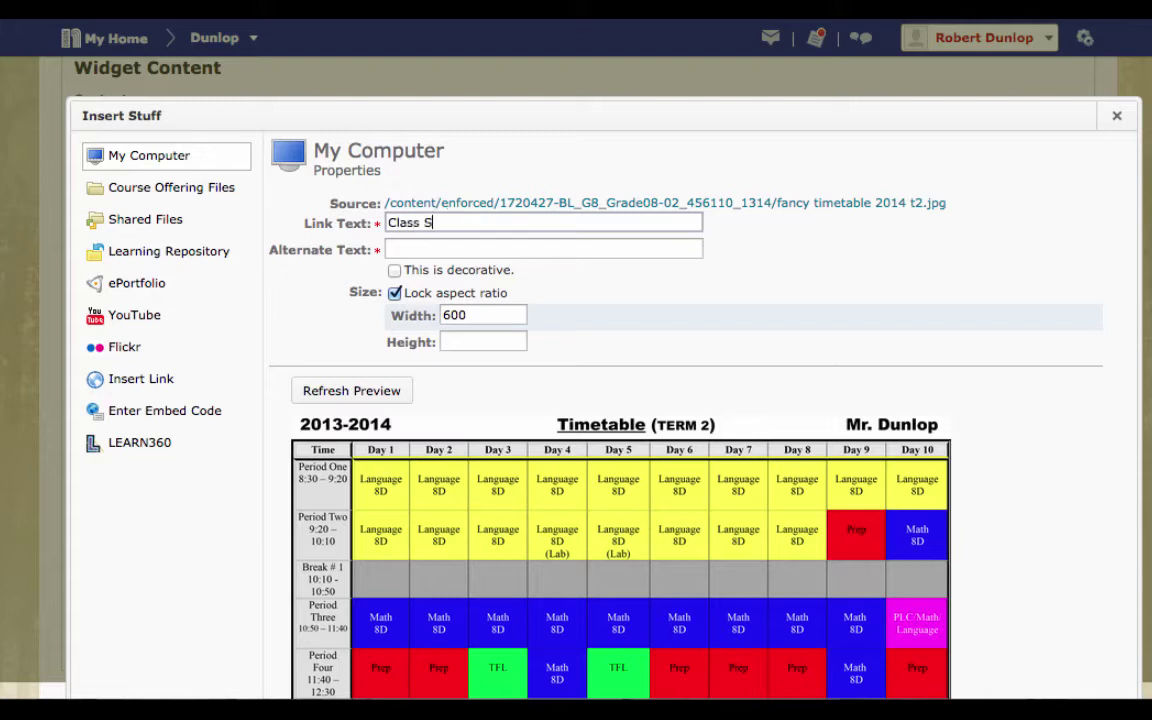
pyautogui.write('Class Schedule')
pyautogui.click(394, 271)
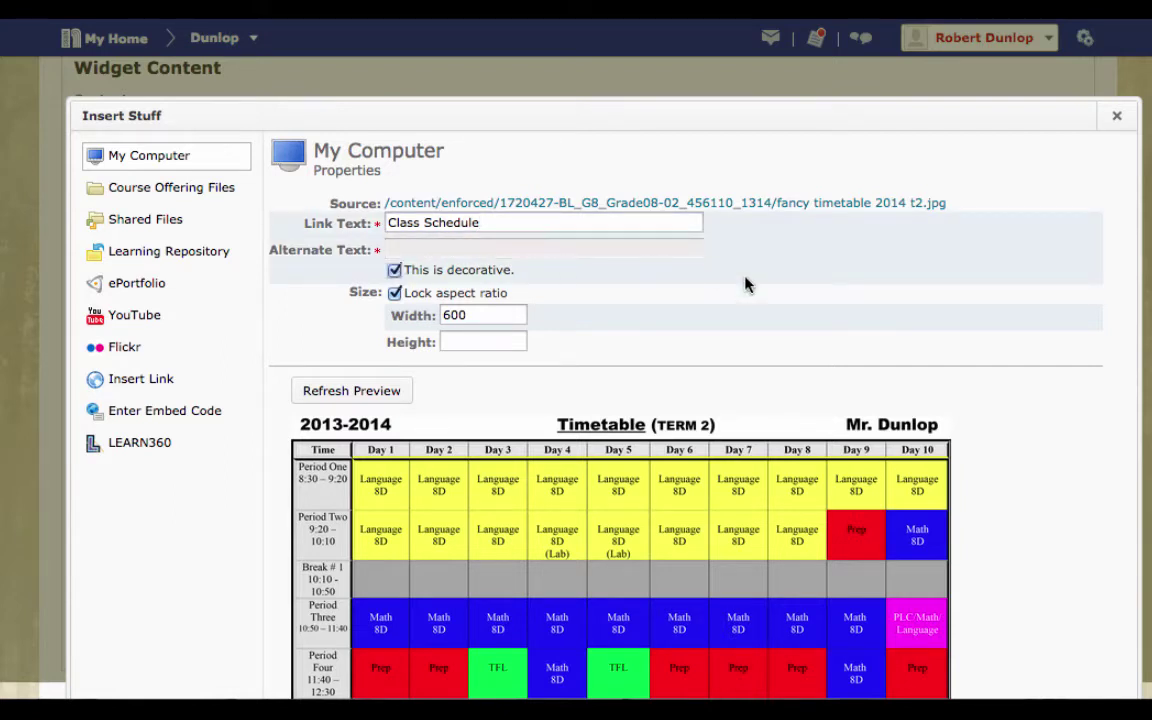
pyautogui.scroll(-3, 745, 285)
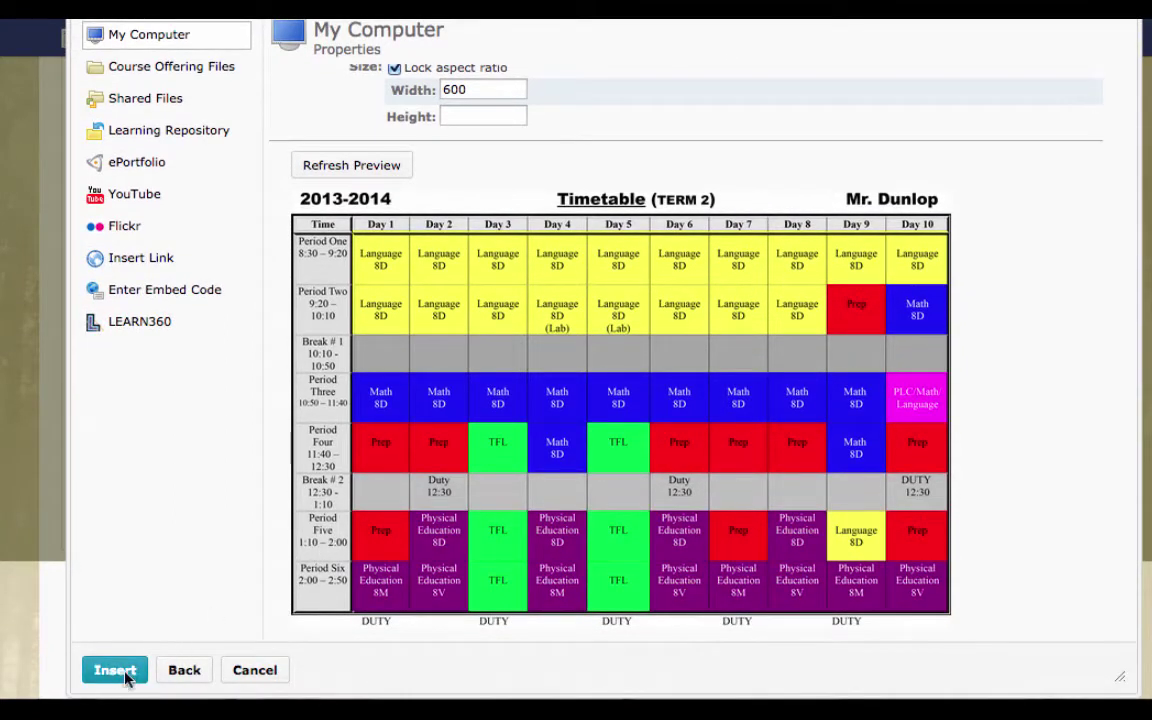
pyautogui.rightClick(127, 678)
pyautogui.click(103, 676)
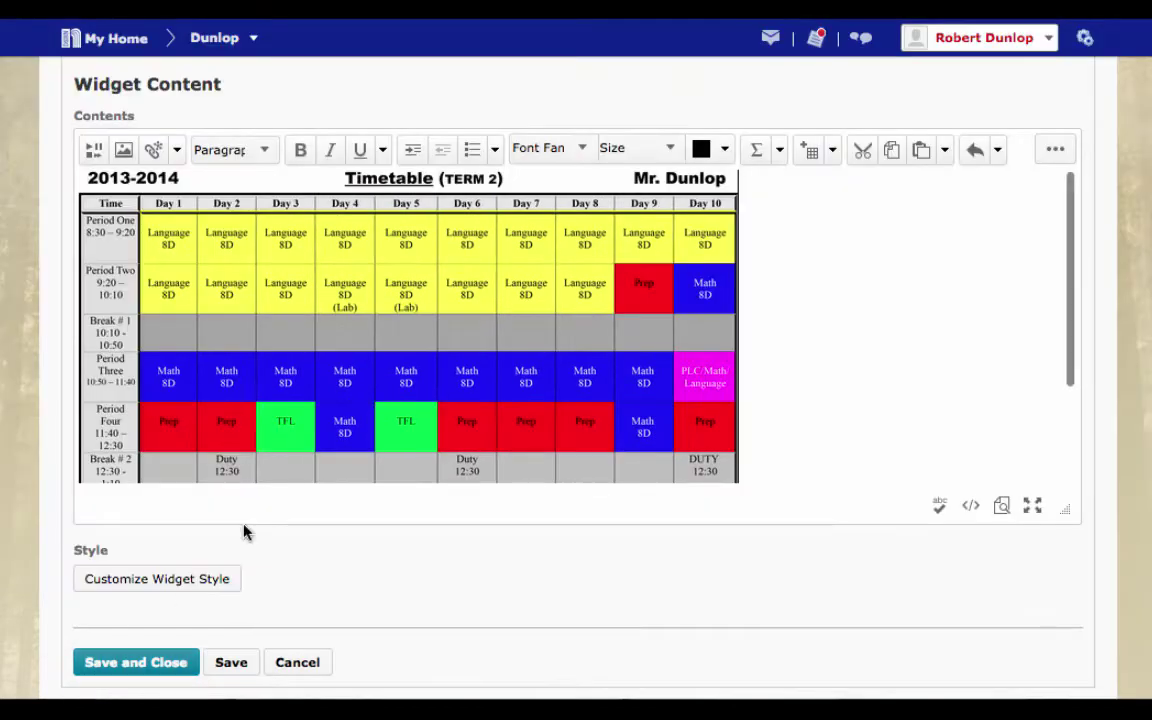
# Center the timetable image in the widget's content, then save and close the widget.
pyautogui.click(494, 150)
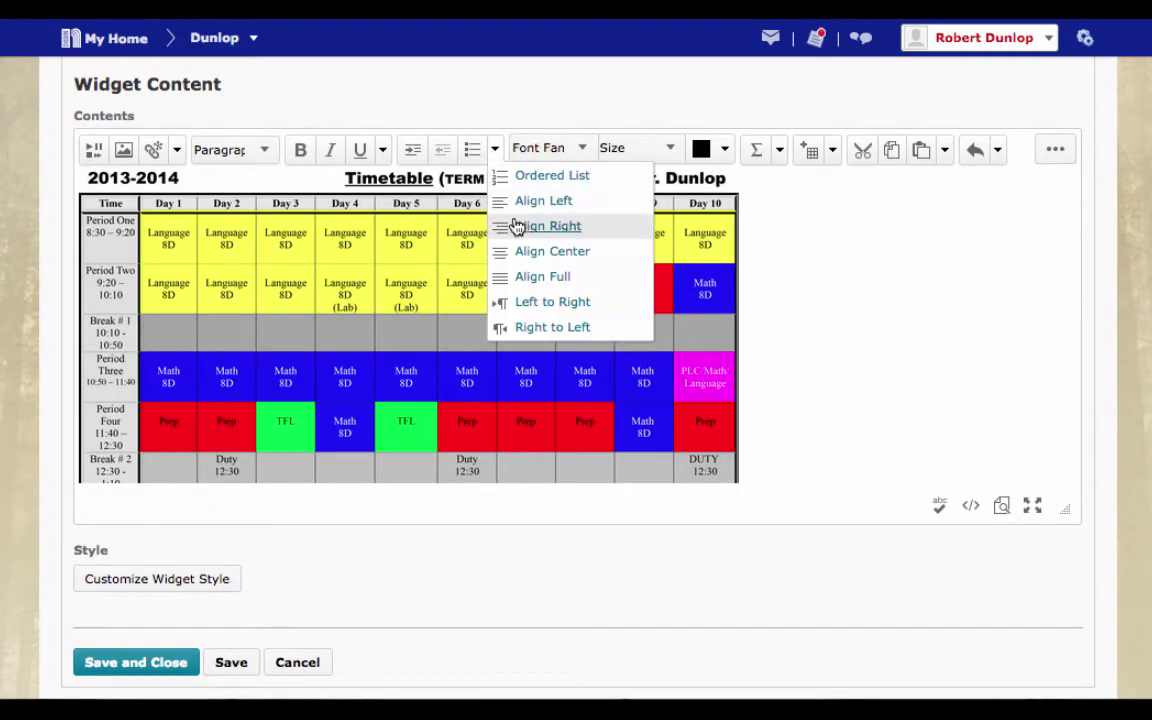
pyautogui.click(520, 251)
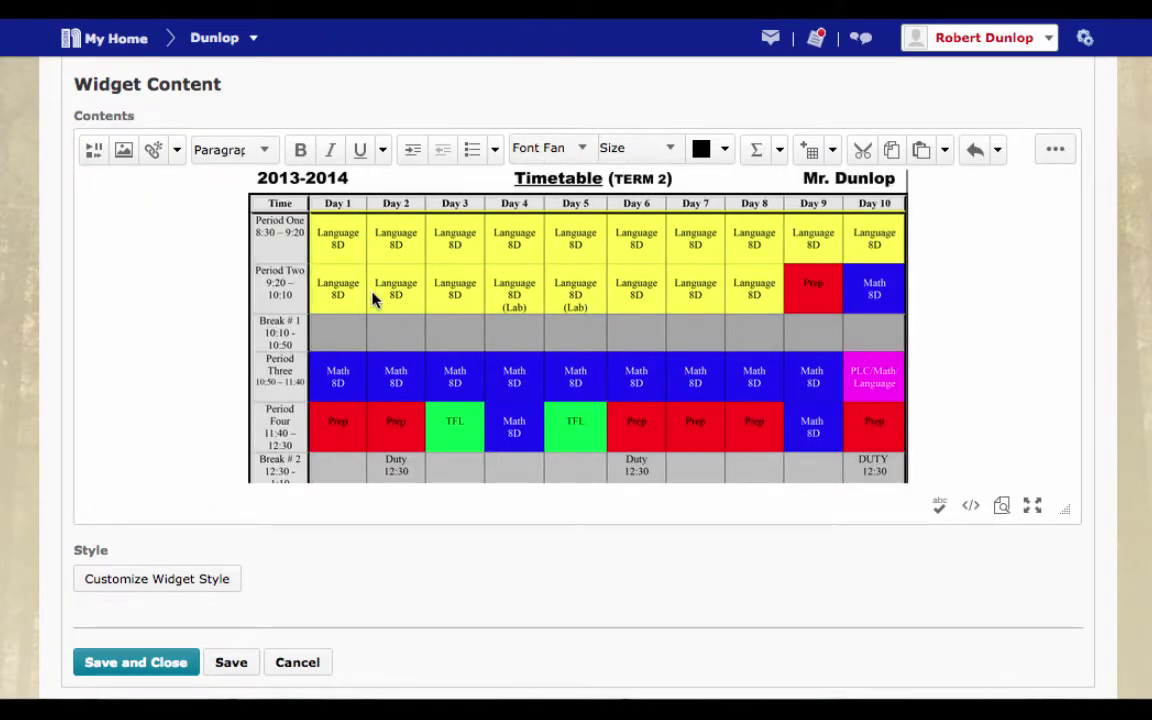
pyautogui.click(130, 665)
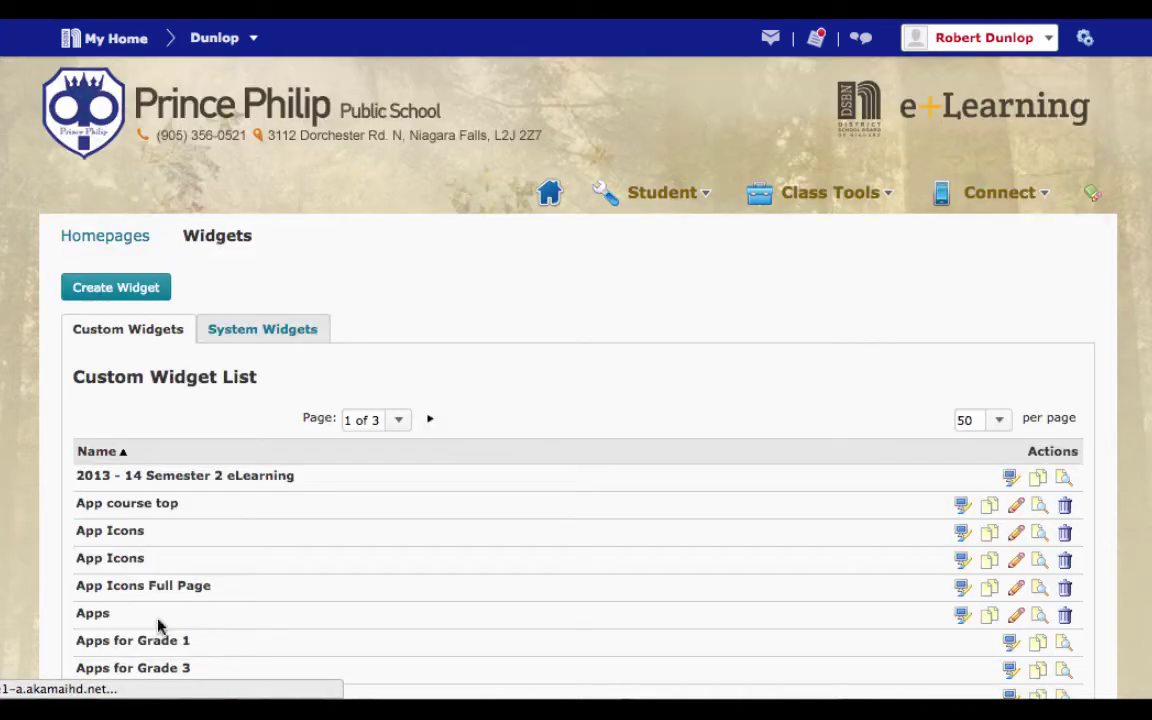
# Return to the course homepage and look over its widgets and news items from top to bottom.
pyautogui.click(550, 203)
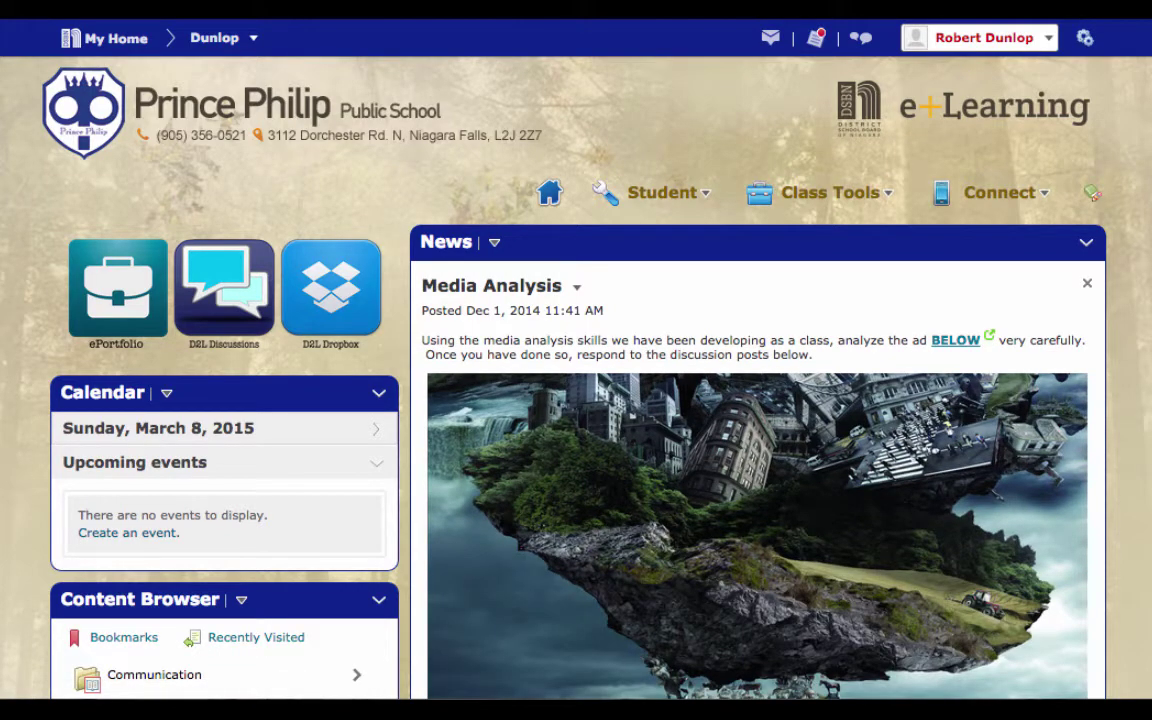
pyautogui.scroll(-15, 576, 380)
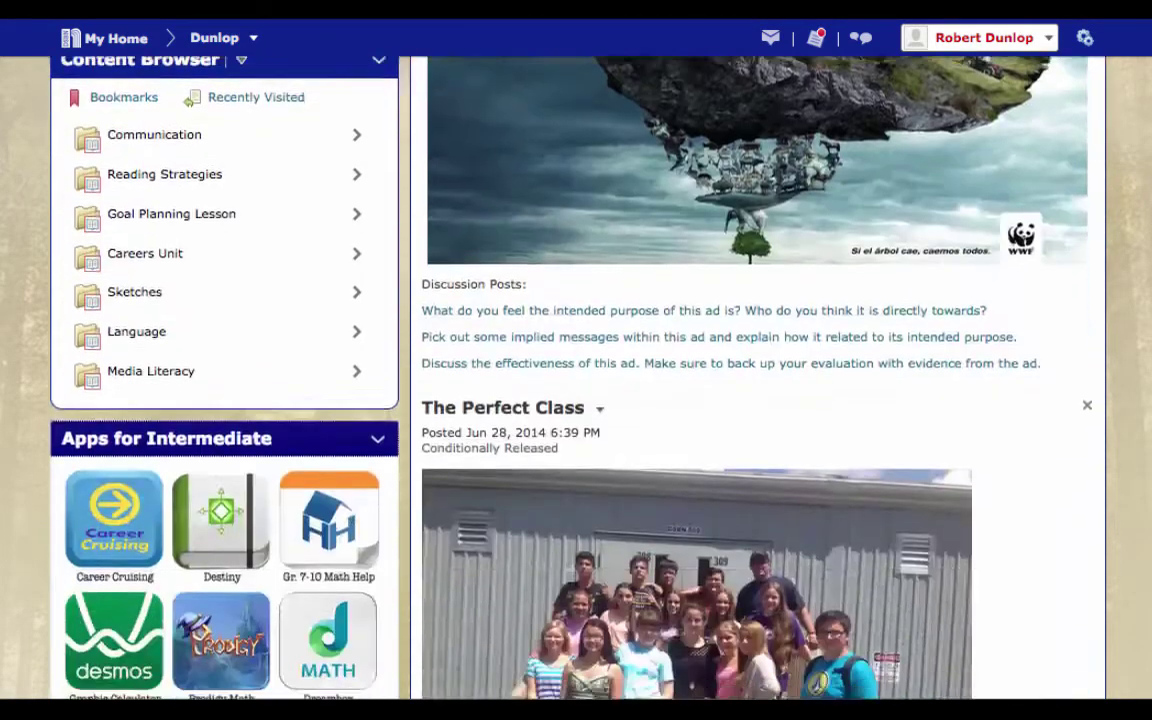
pyautogui.scroll(-7, 757, 380)
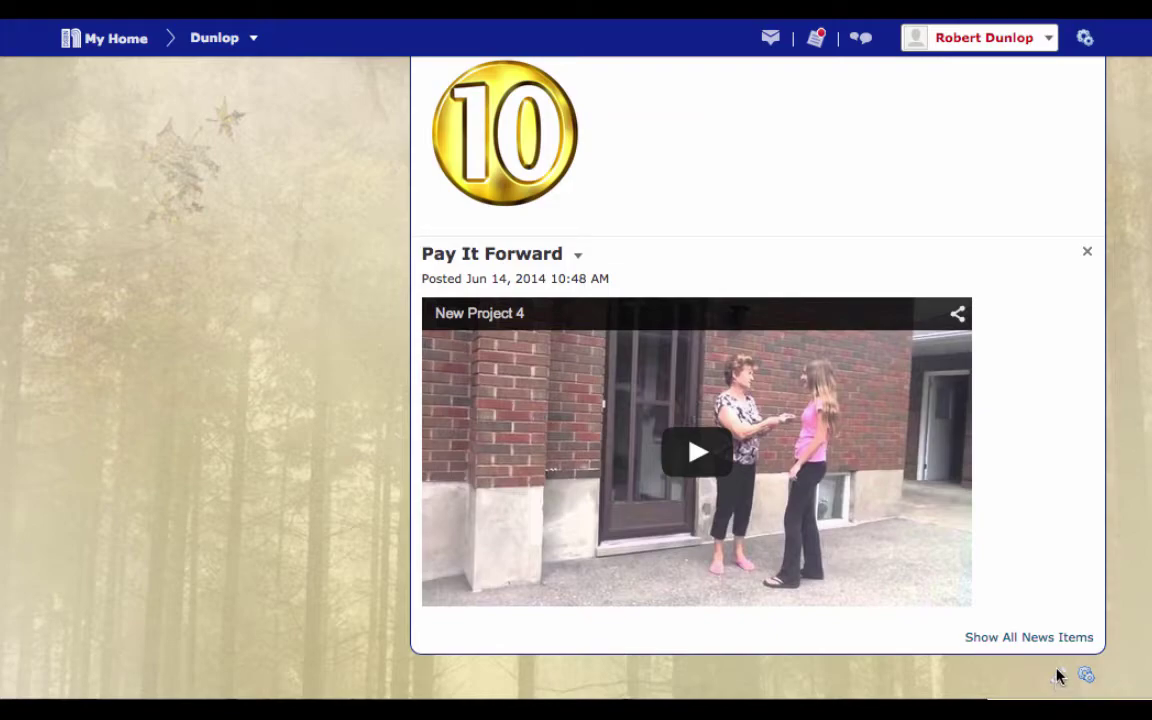
pyautogui.scroll(5, 1058, 681)
pyautogui.scroll(15, 1092, 226)
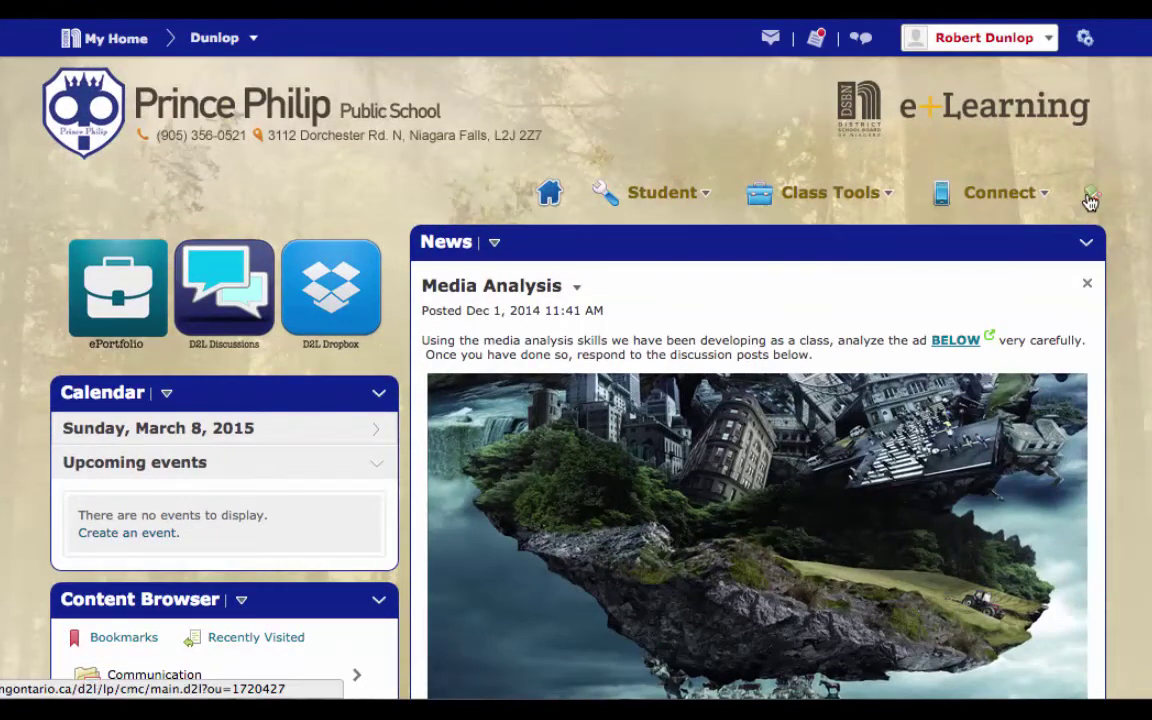
# Make a copy of the active homepage, 2014 DSBN Intermediate Course with apps, in the course's homepage administration.
pyautogui.click(1093, 196)
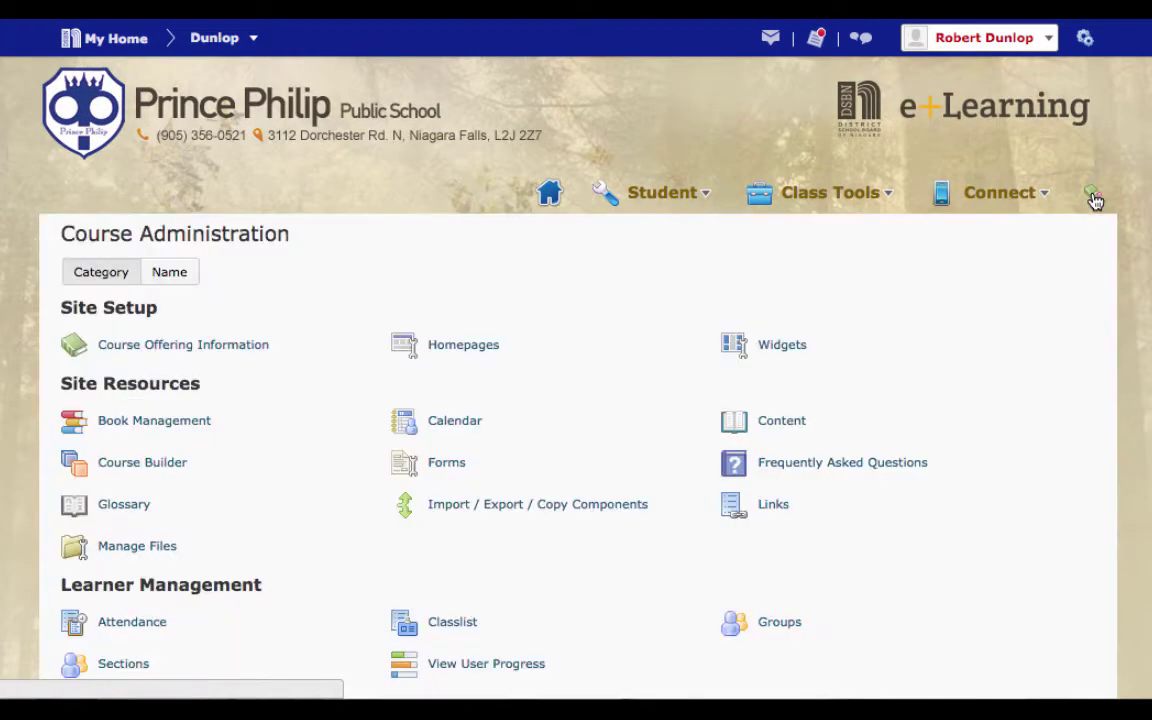
pyautogui.click(476, 352)
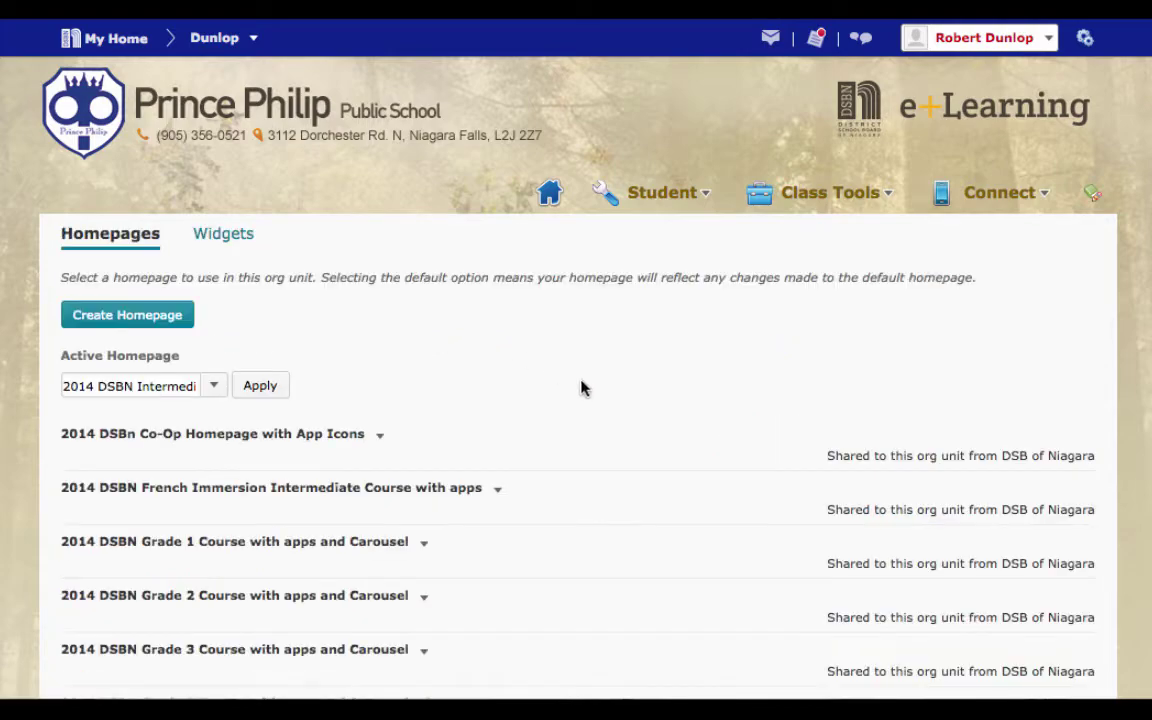
pyautogui.scroll(-5, 590, 403)
pyautogui.scroll(-5, 590, 403)
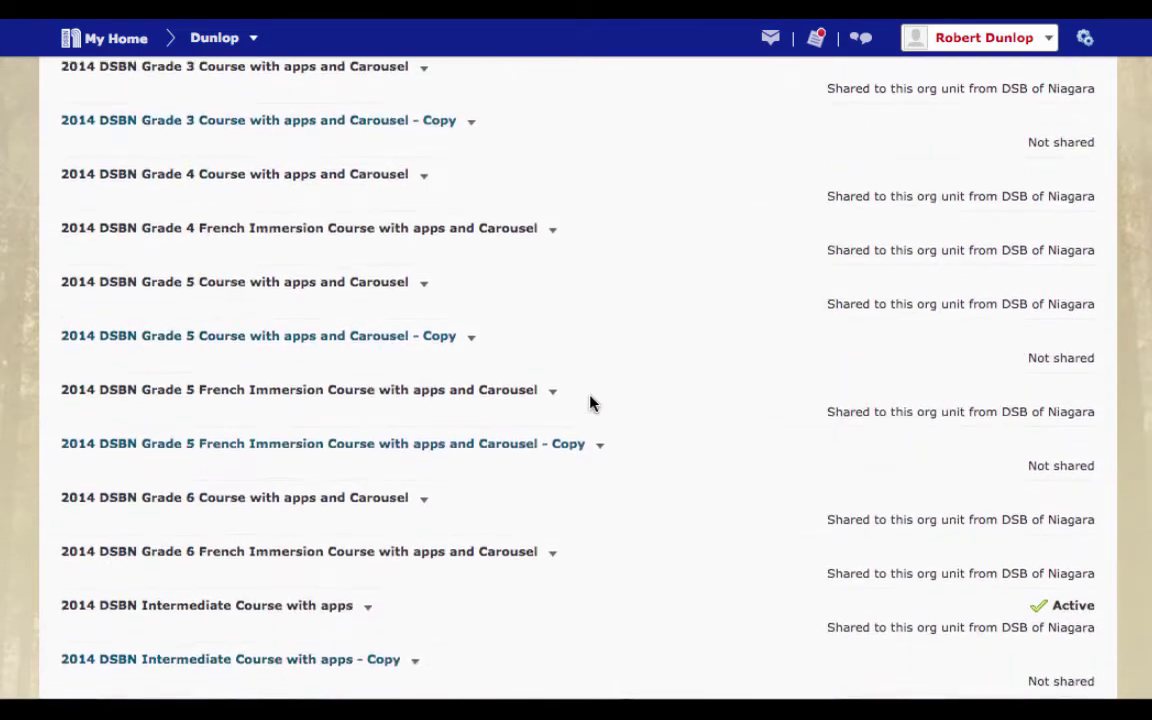
pyautogui.scroll(-1, 590, 403)
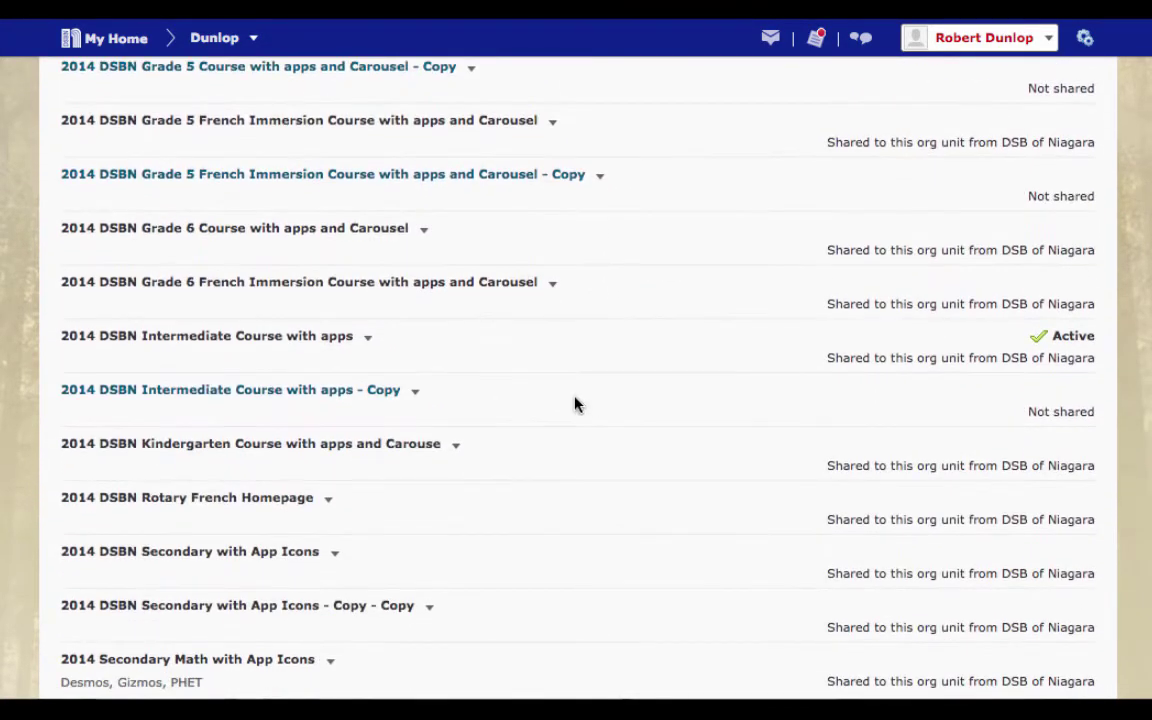
pyautogui.click(369, 338)
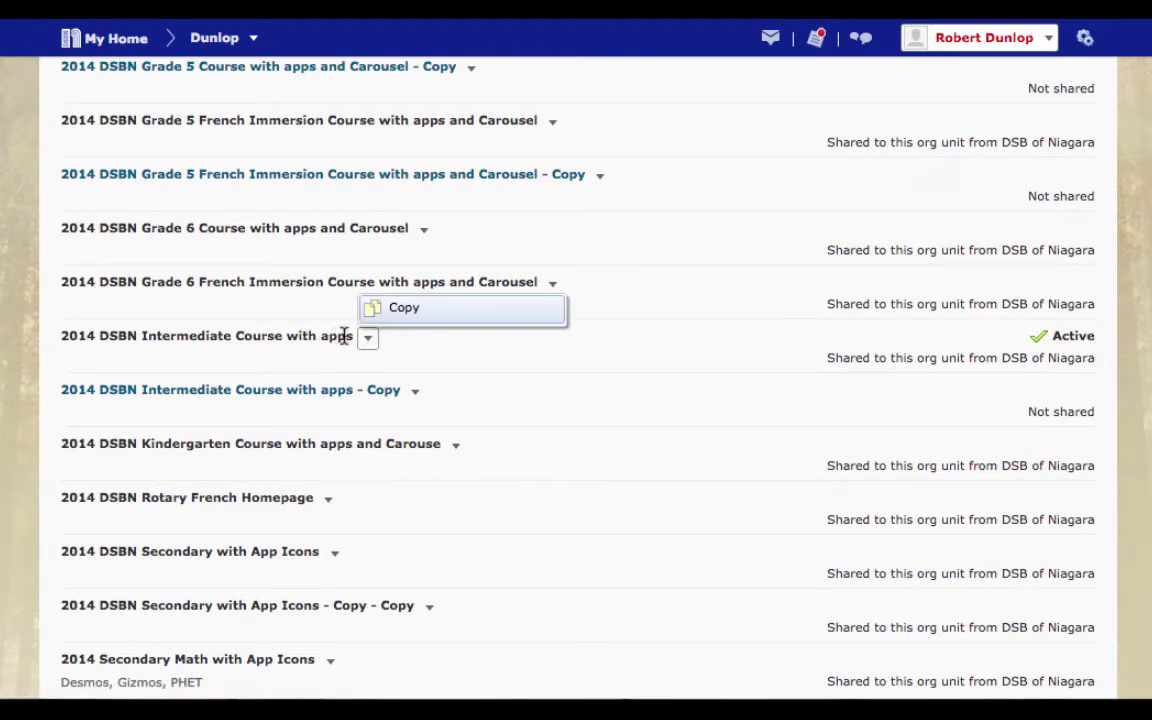
pyautogui.click(403, 309)
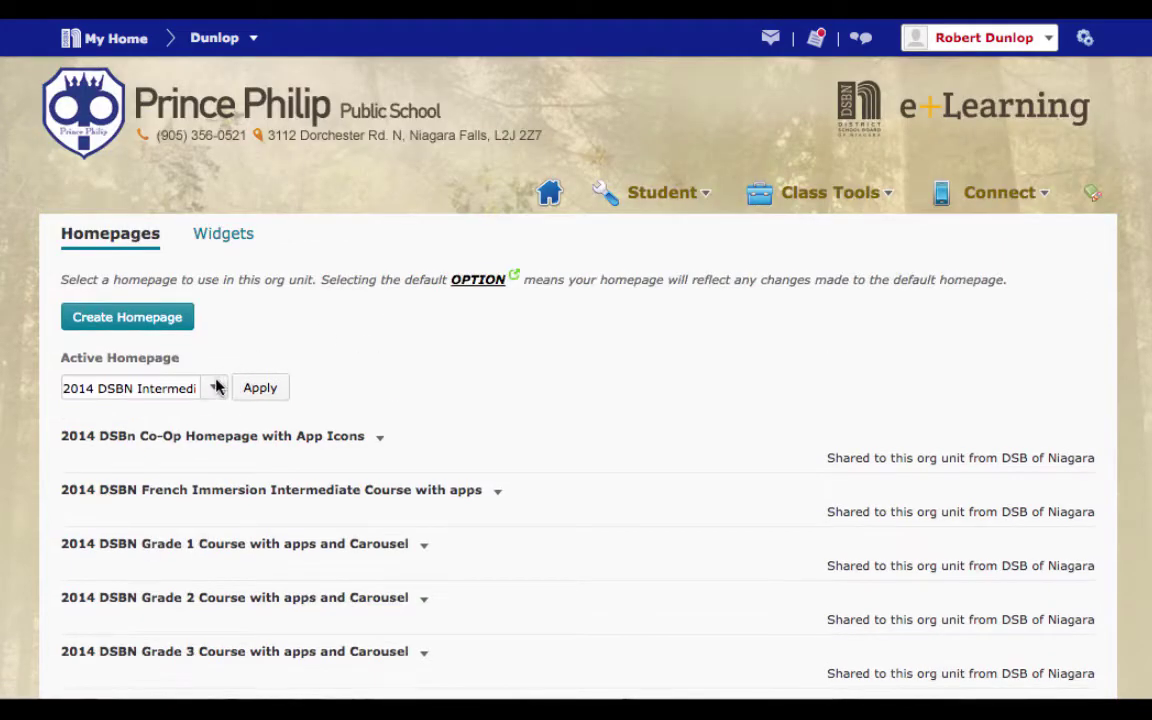
# Set 2014 DSBN Intermediate Course with apps - Copy as the course's active homepage and apply it.
pyautogui.click(212, 387)
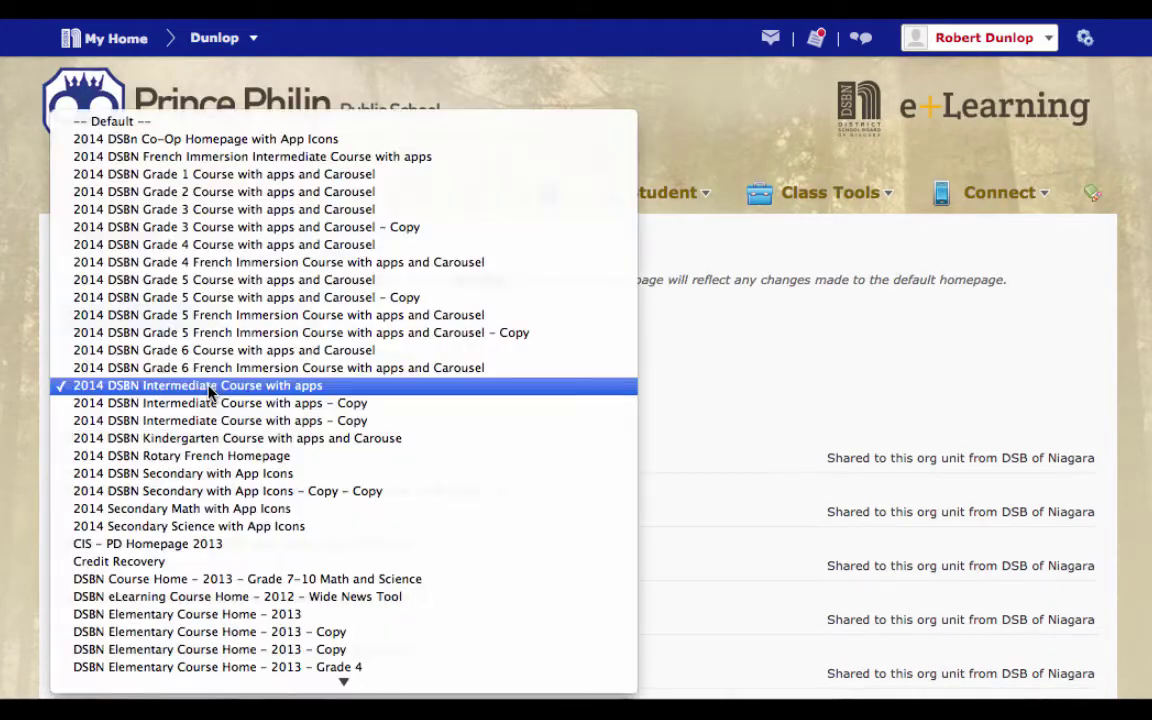
pyautogui.click(327, 405)
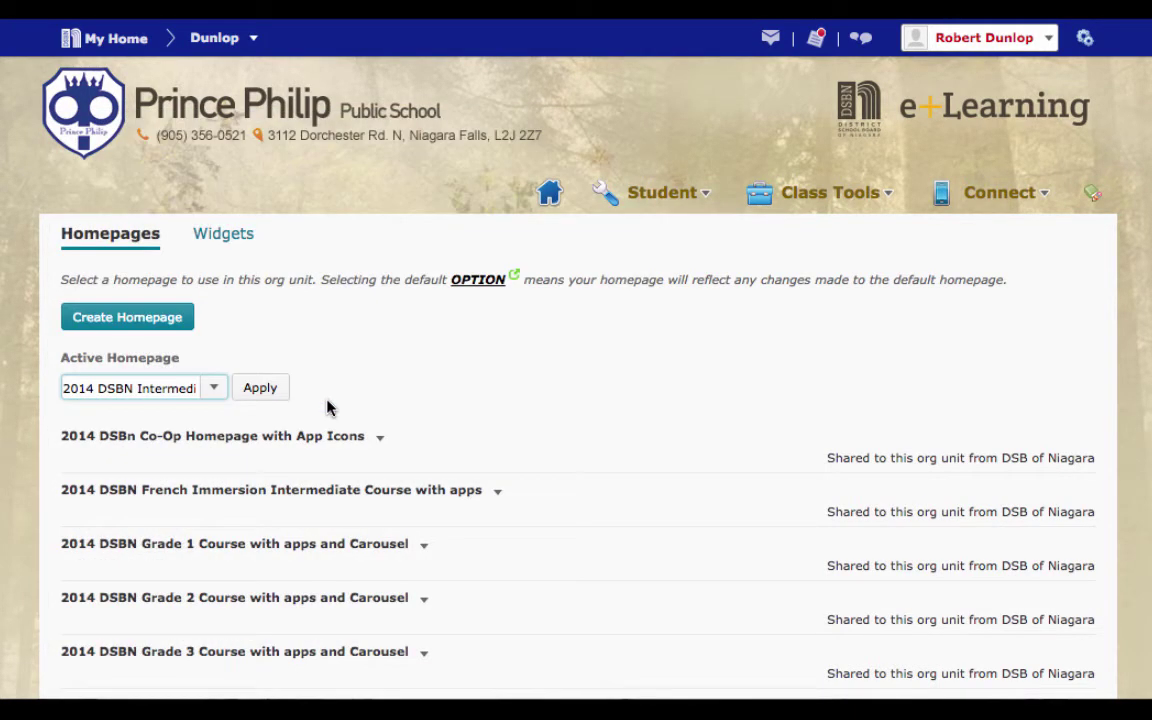
pyautogui.click(260, 389)
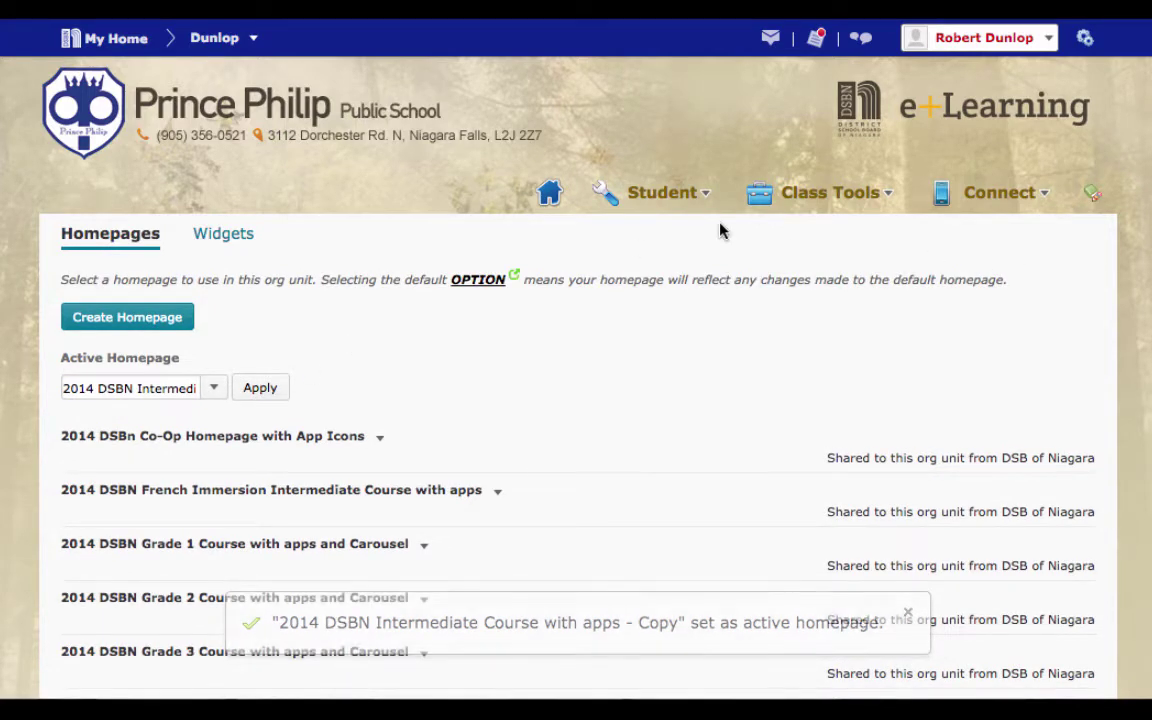
# Return to the course homepage and open it for editing from the end of the page.
pyautogui.click(548, 197)
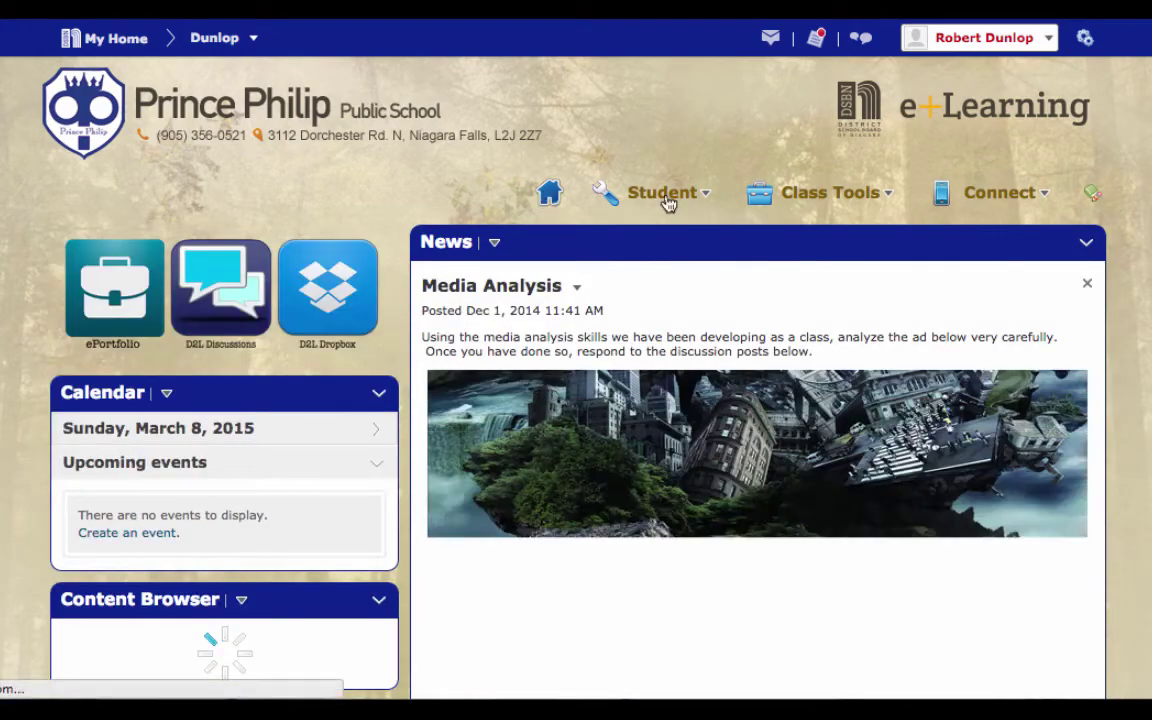
pyautogui.scroll(-15, 1131, 165)
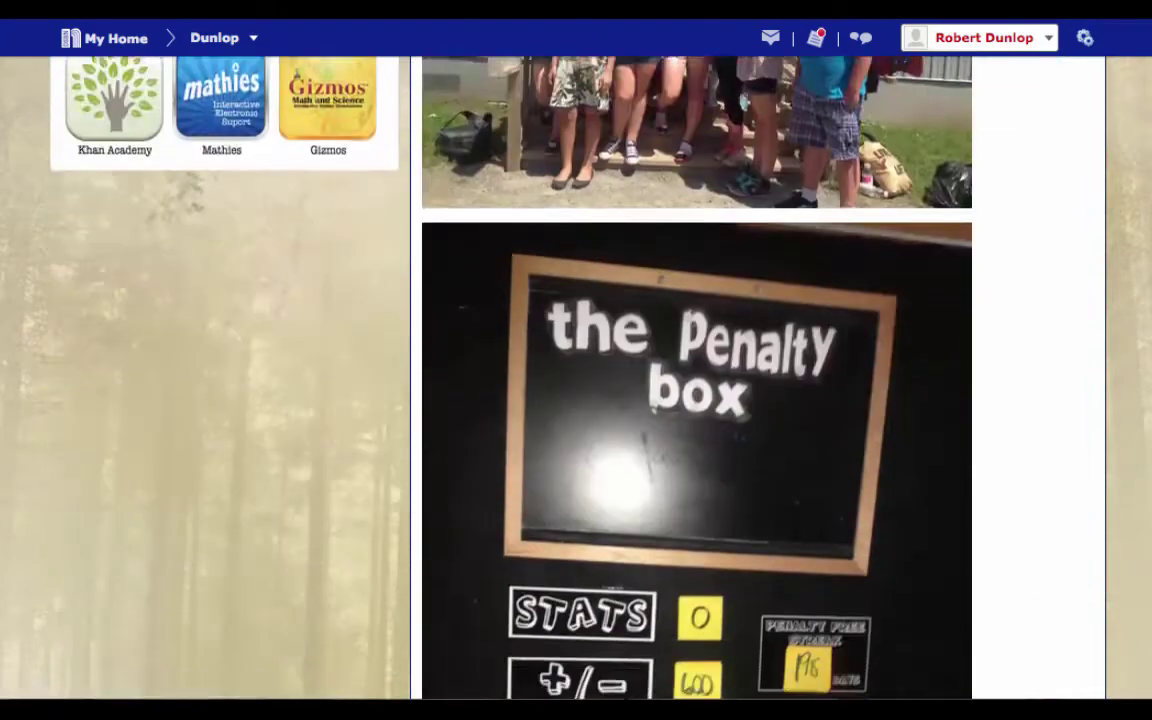
pyautogui.scroll(-10, 757, 380)
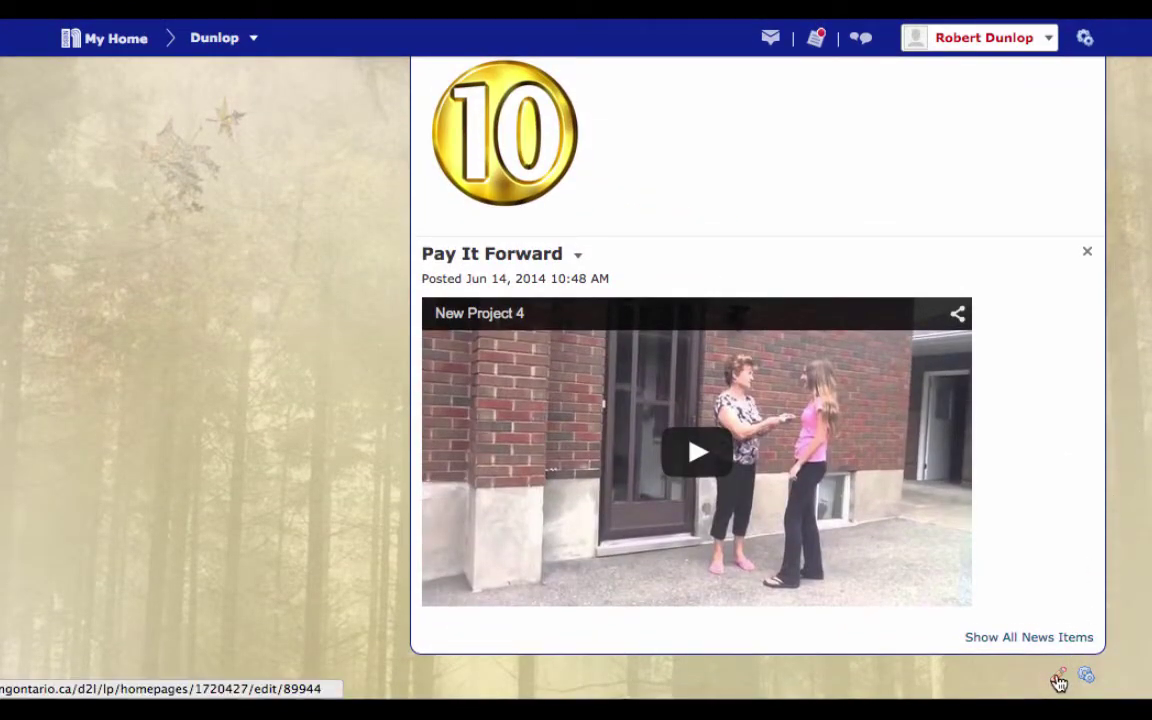
pyautogui.click(1059, 680)
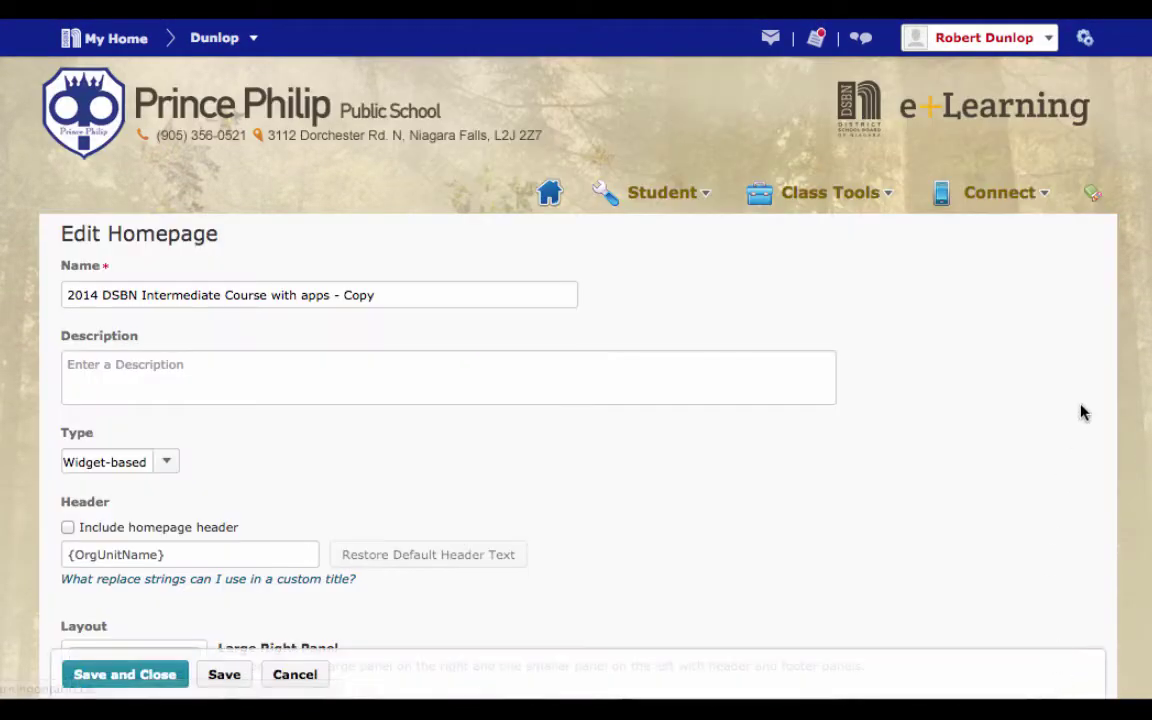
# View the panel layouts available for the homepage and close the selection without changing the layout.
pyautogui.scroll(-5, 1080, 412)
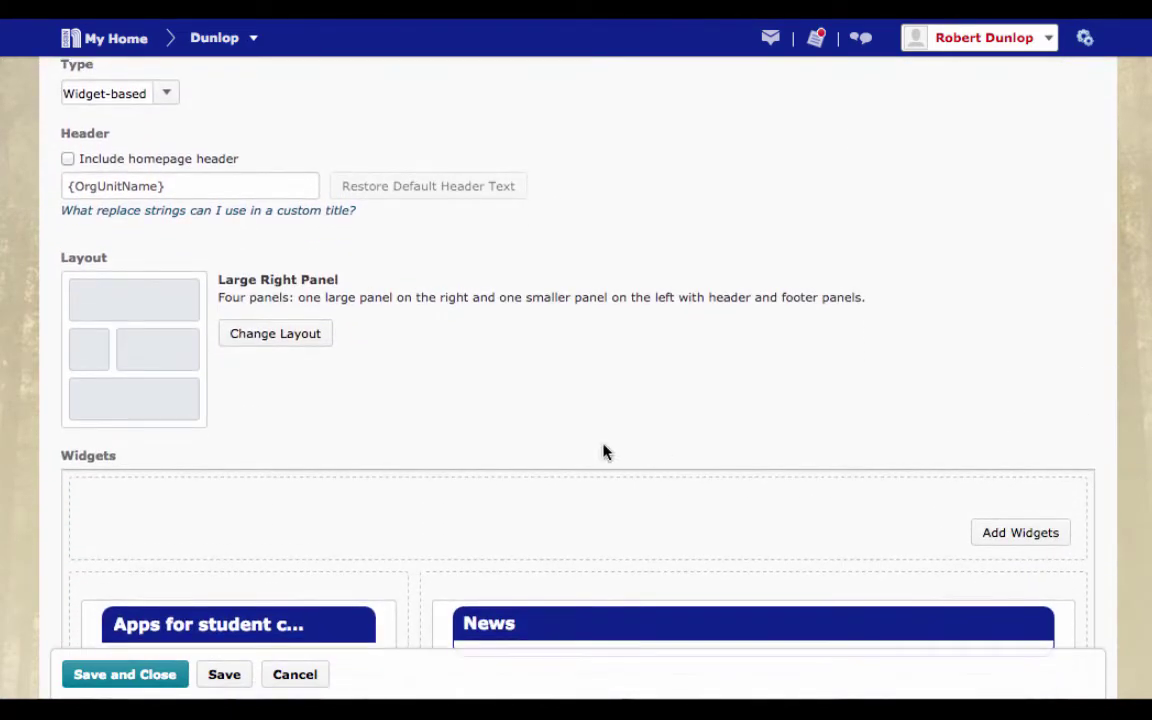
pyautogui.click(314, 340)
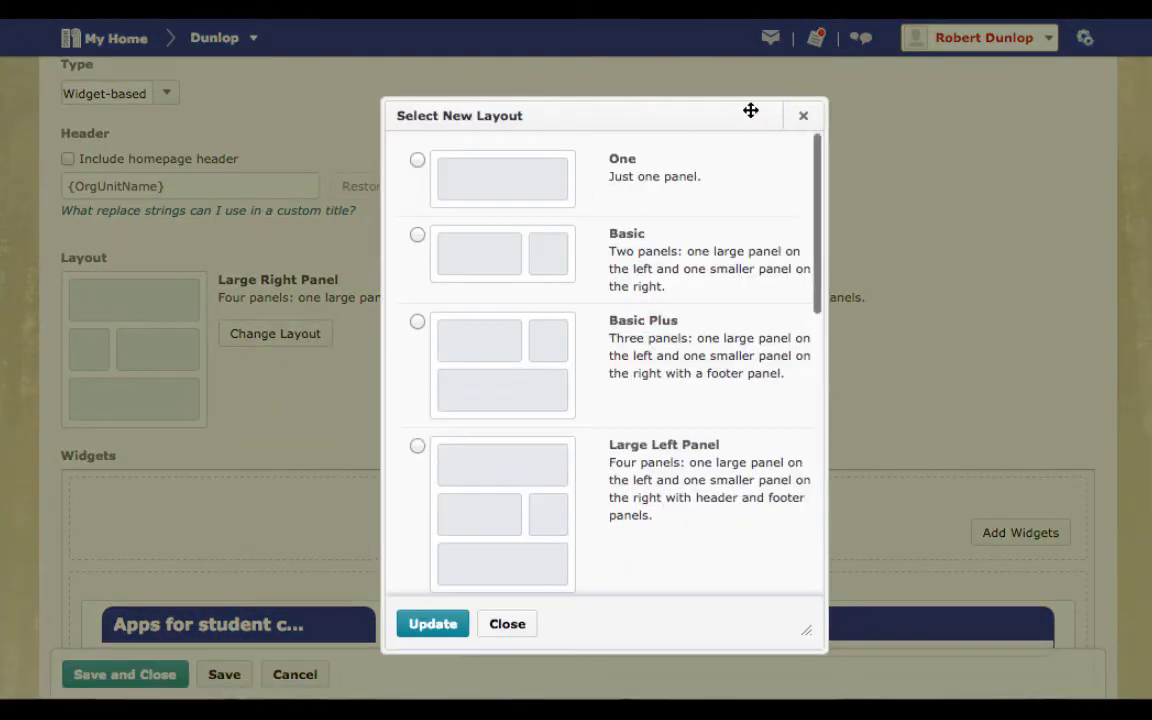
pyautogui.click(805, 118)
# Add the second listed Class Schedule widget to the homepage's large panel that holds News.
pyautogui.scroll(-1, 930, 200)
pyautogui.scroll(-6, 957, 222)
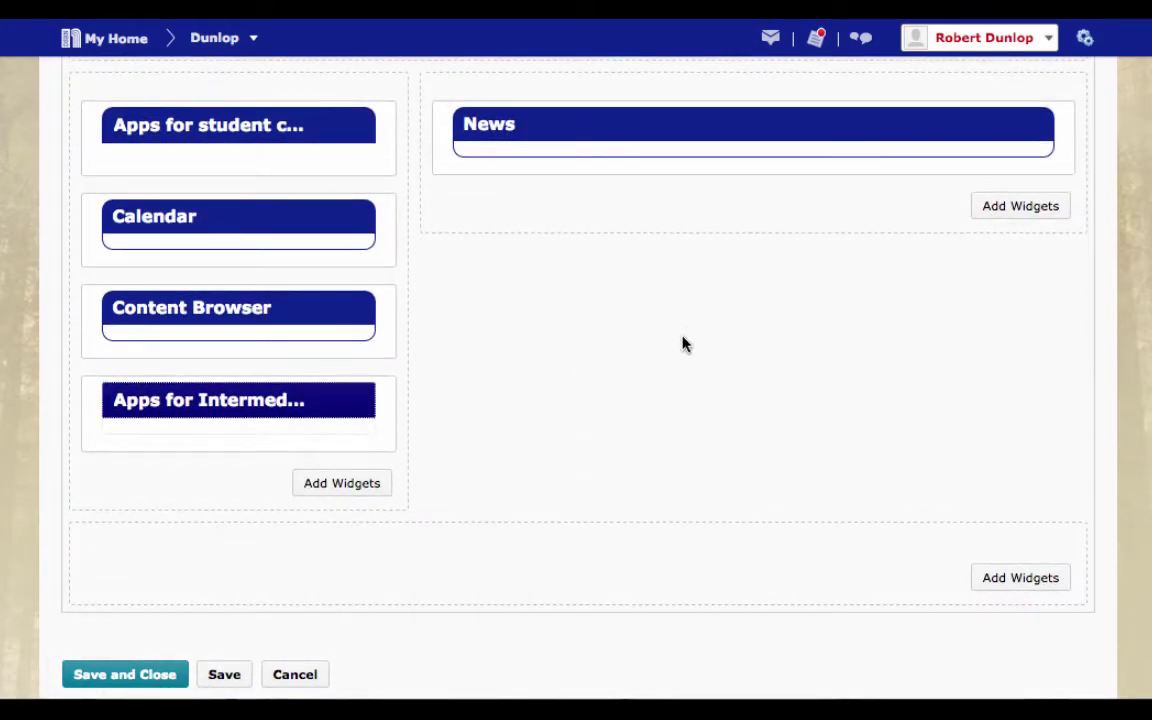
pyautogui.click(1006, 212)
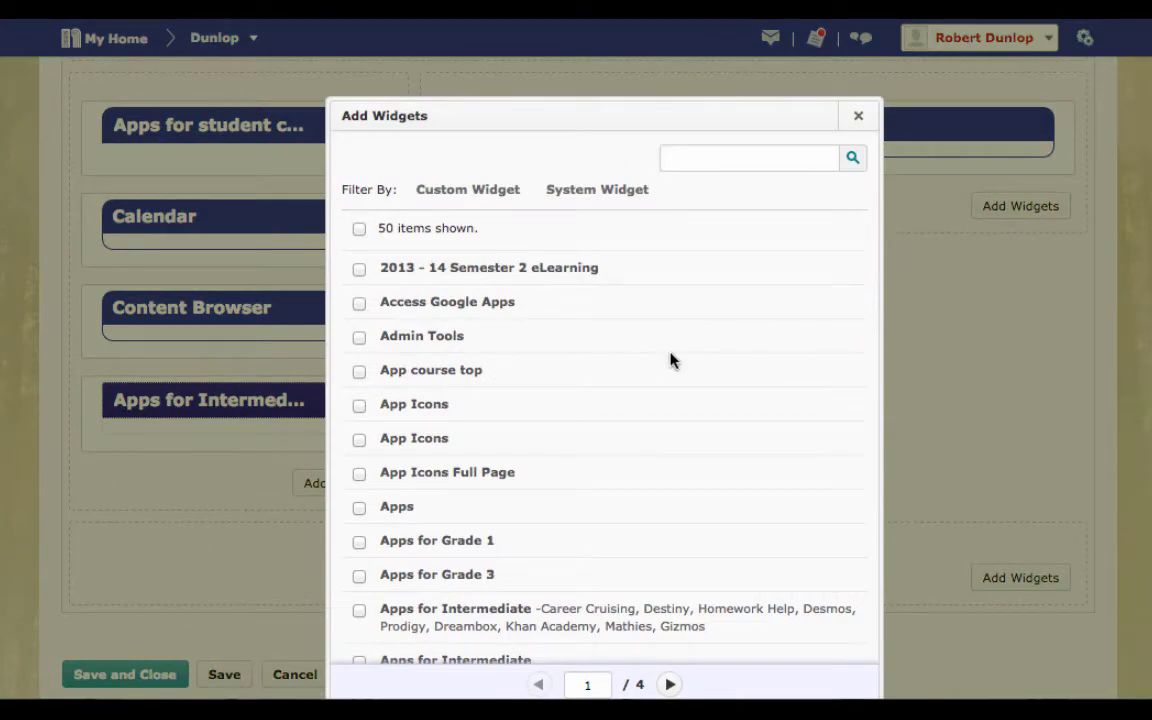
pyautogui.scroll(-10, 670, 360)
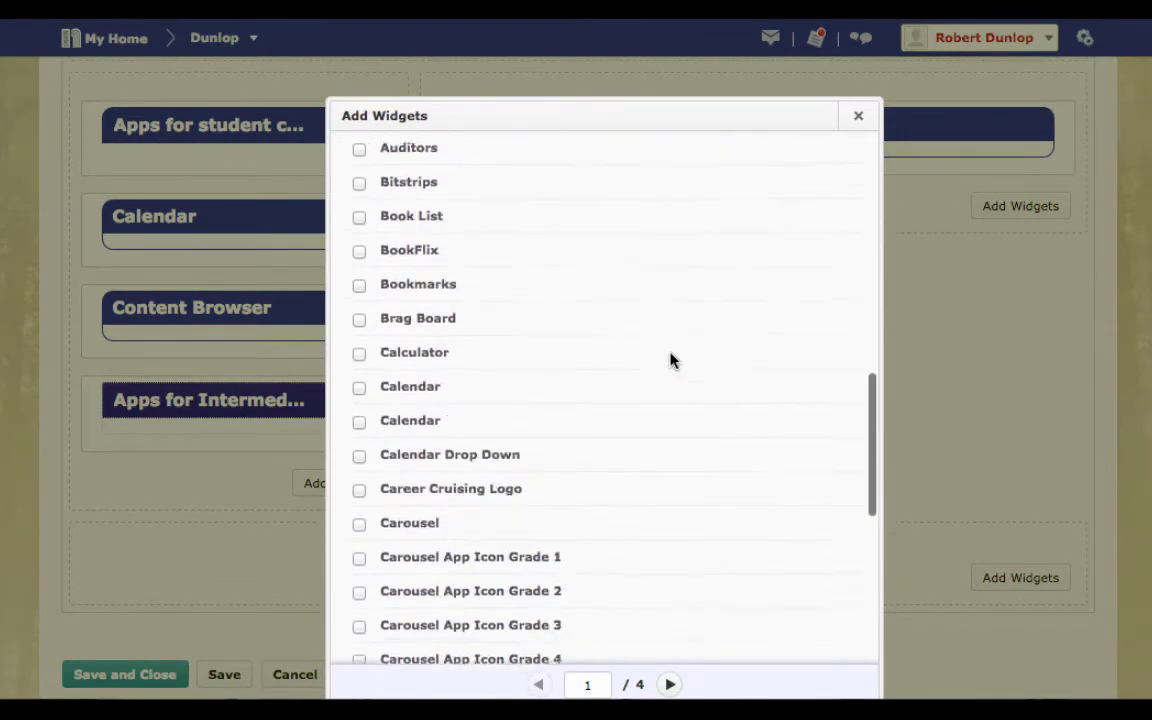
pyautogui.scroll(-8, 670, 360)
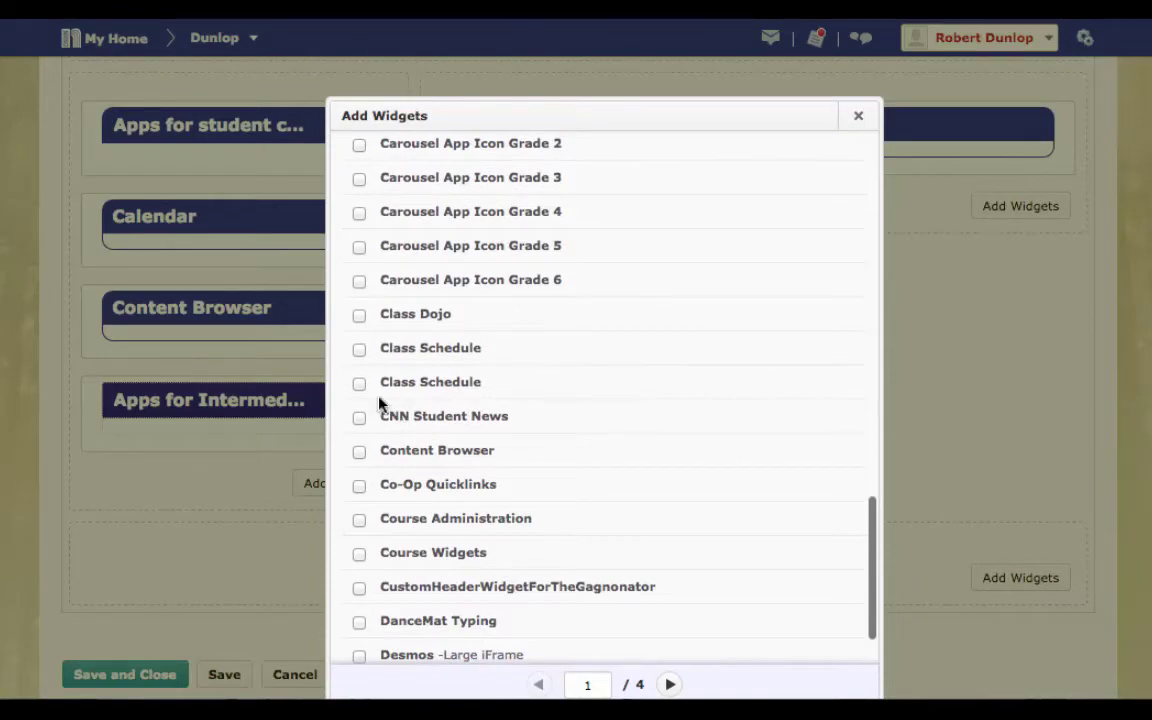
pyautogui.click(359, 383)
pyautogui.scroll(-3, 370, 430)
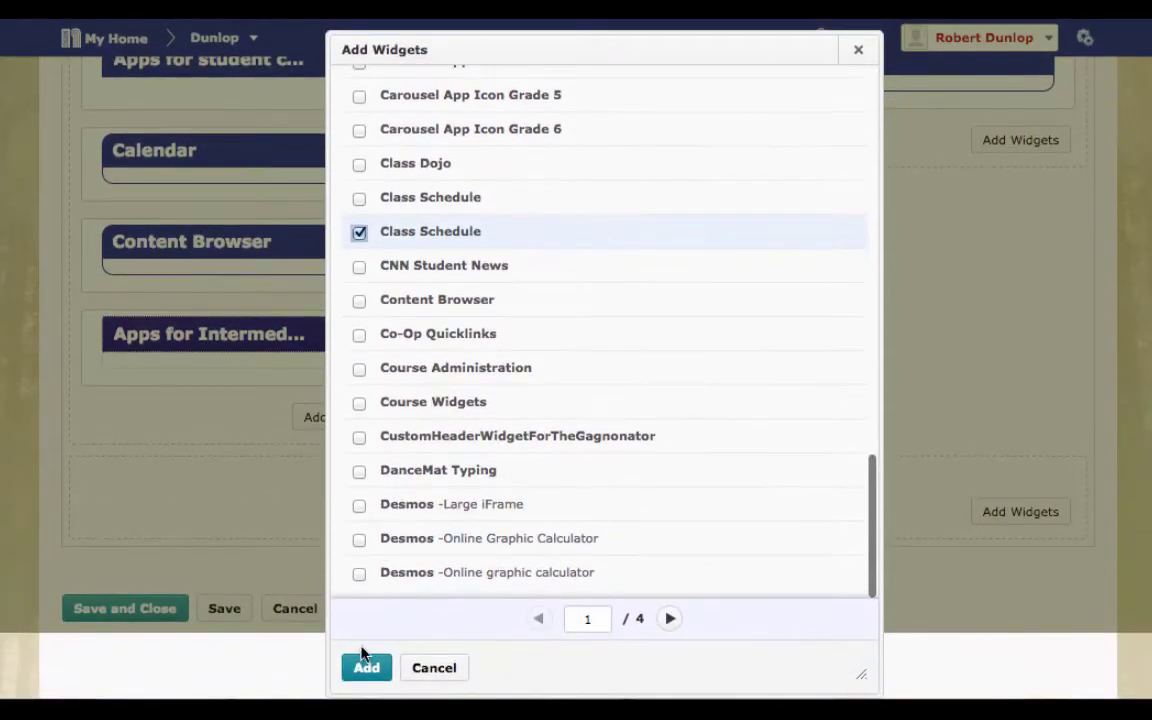
pyautogui.click(366, 666)
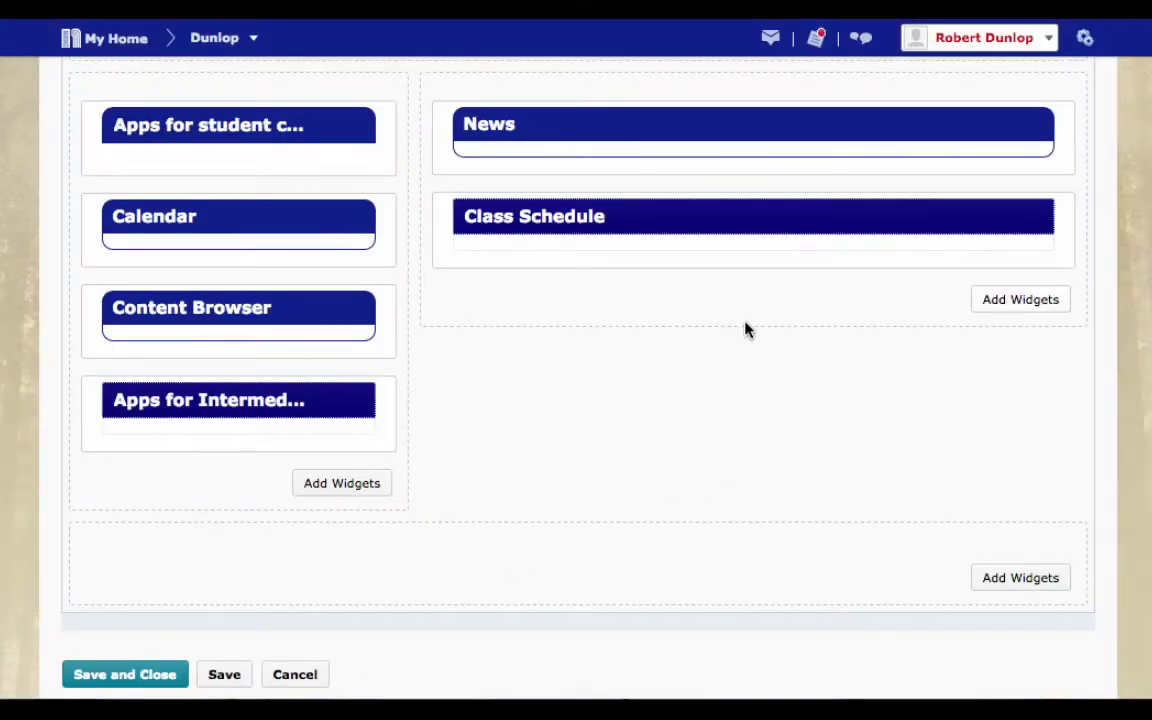
# Move the Class Schedule widget above News, then save and close the homepage.
pyautogui.moveTo(733, 226); pyautogui.dragTo(720, 108)
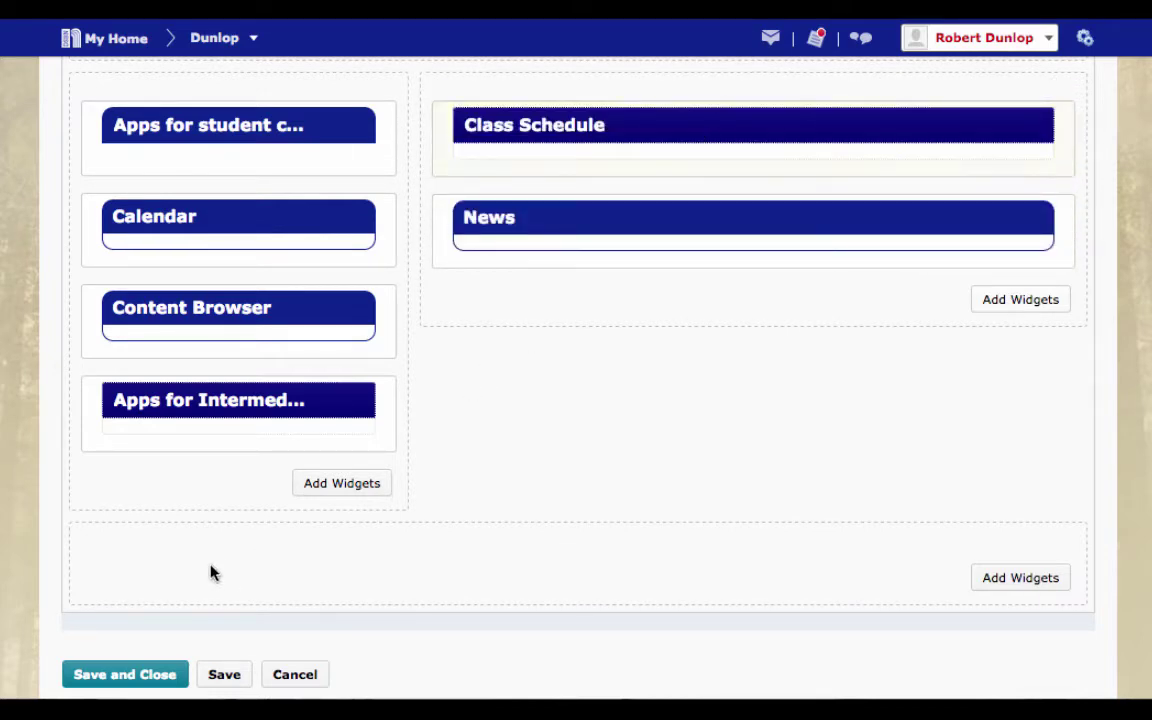
pyautogui.click(131, 675)
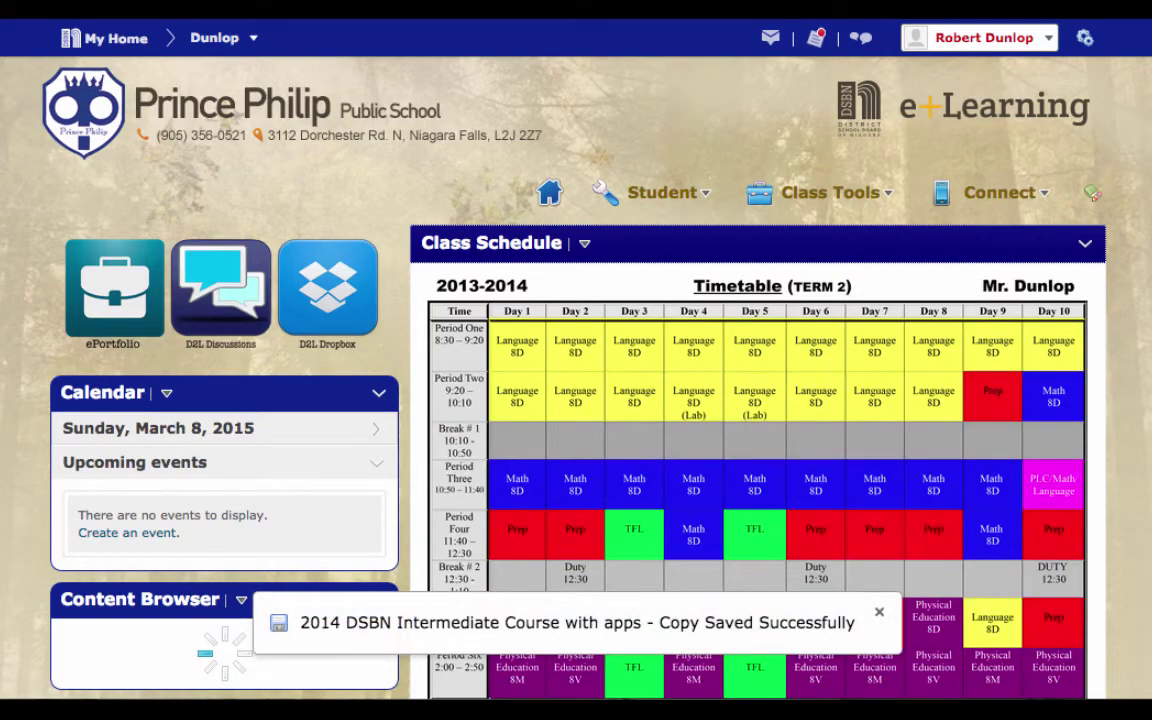
# Look over the timetable on the homepage, test minimizing and expanding the Class Schedule widget, and leave it minimized.
pyautogui.scroll(-1, 830, 254)
pyautogui.scroll(-2, 933, 119)
pyautogui.scroll(1, 933, 119)
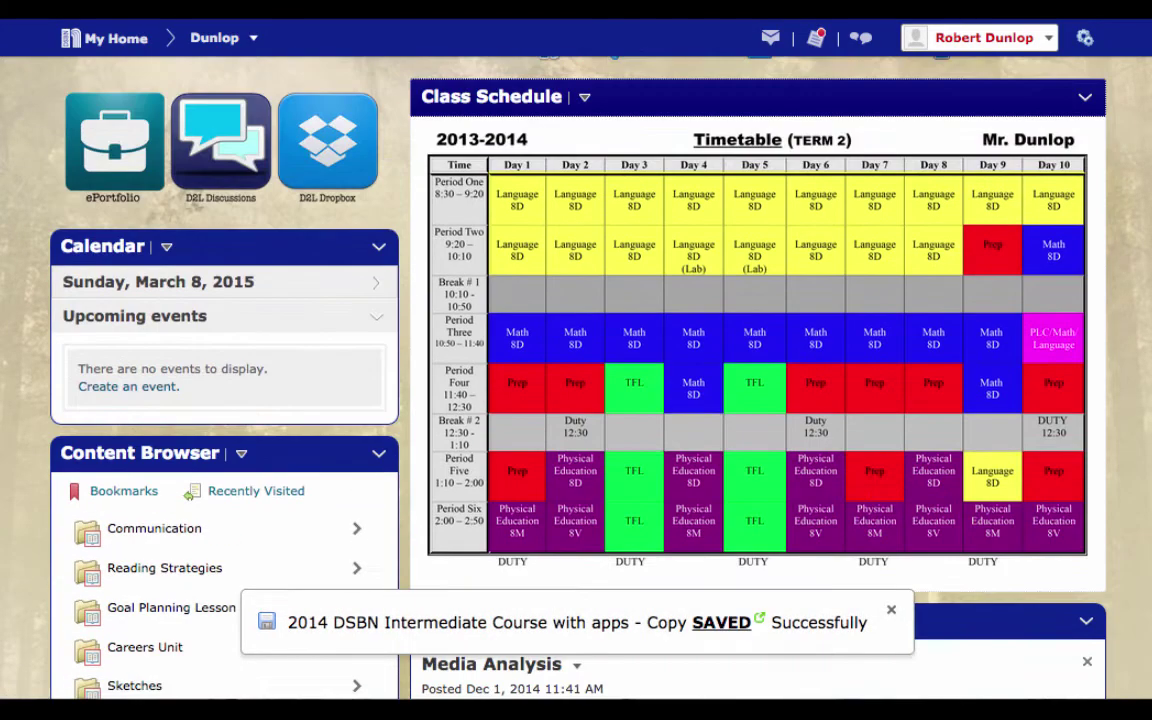
pyautogui.click(923, 110)
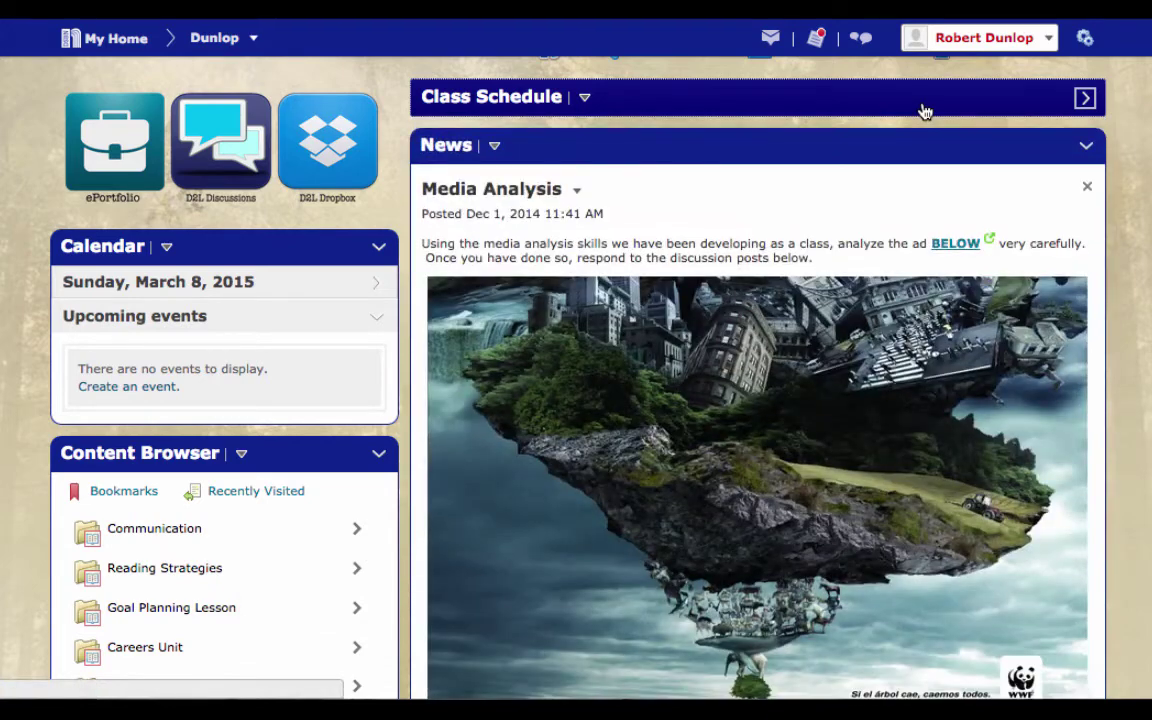
pyautogui.click(923, 110)
pyautogui.click(923, 110)
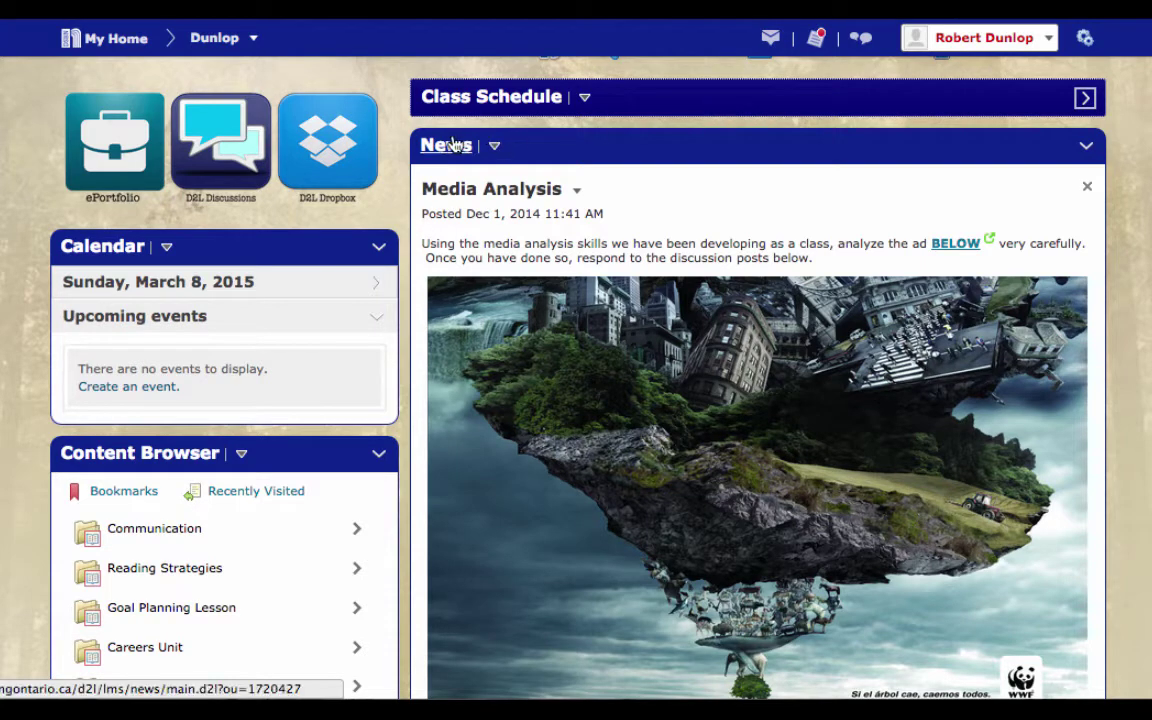
# Open the Class Schedule widget's style settings and give its titlebar a solid dark blue border.
pyautogui.click(586, 104)
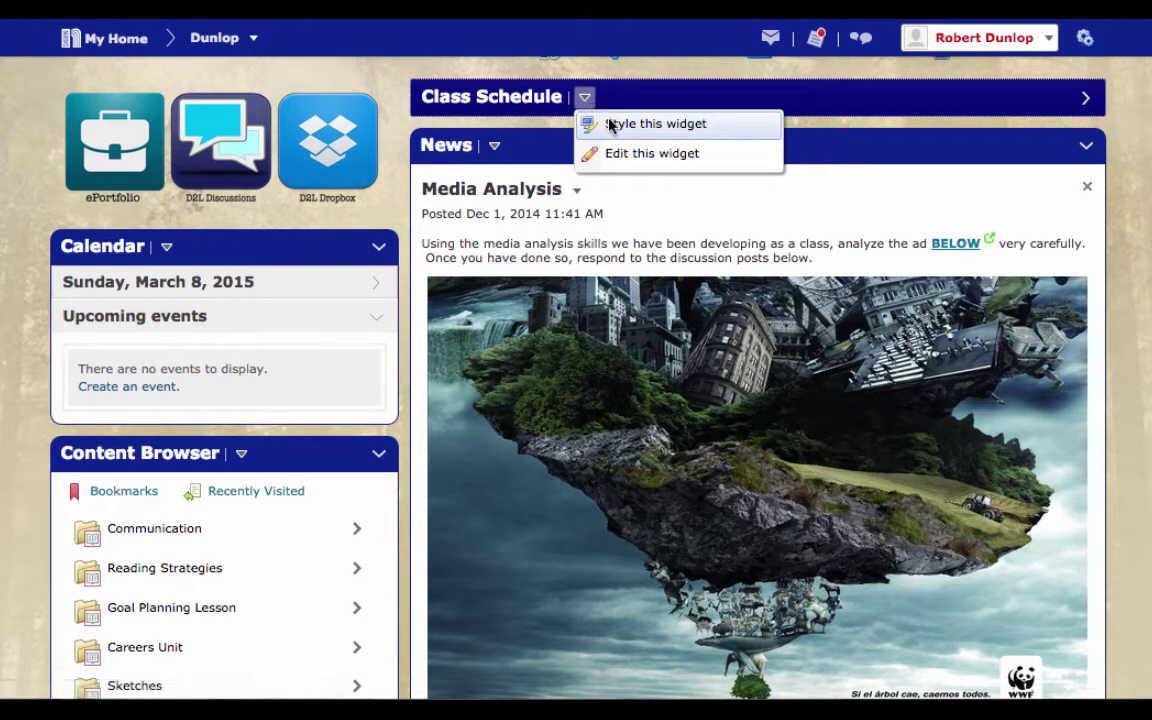
pyautogui.click(609, 124)
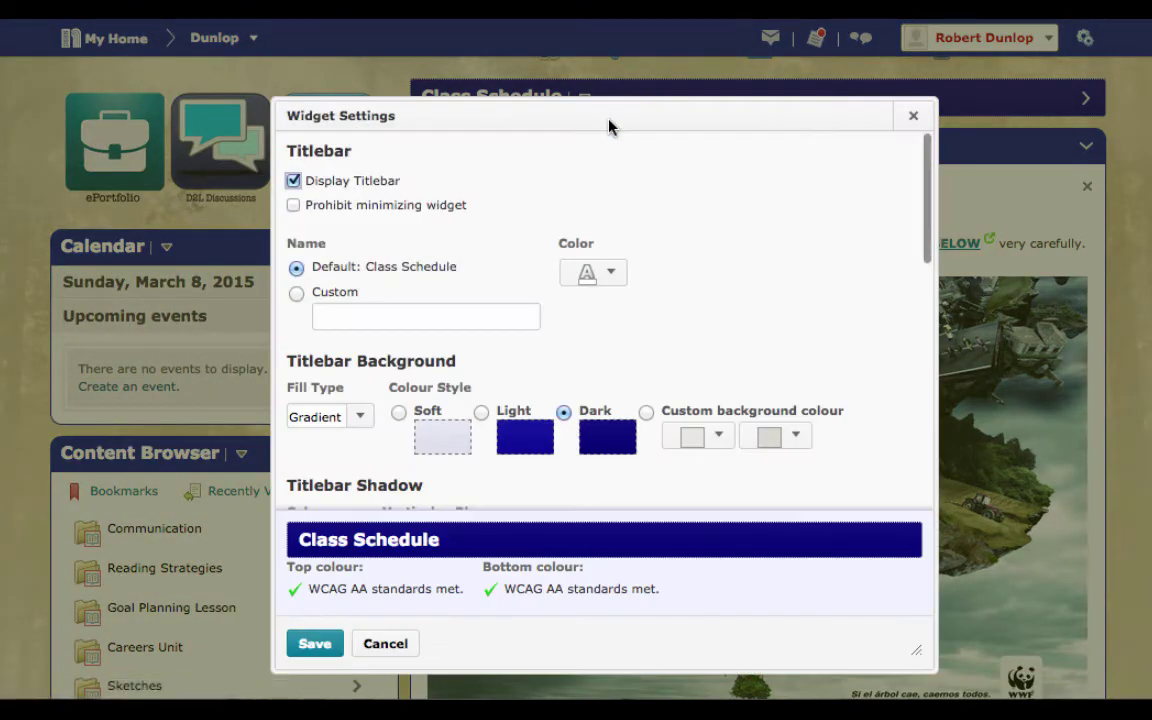
pyautogui.scroll(-4, 466, 236)
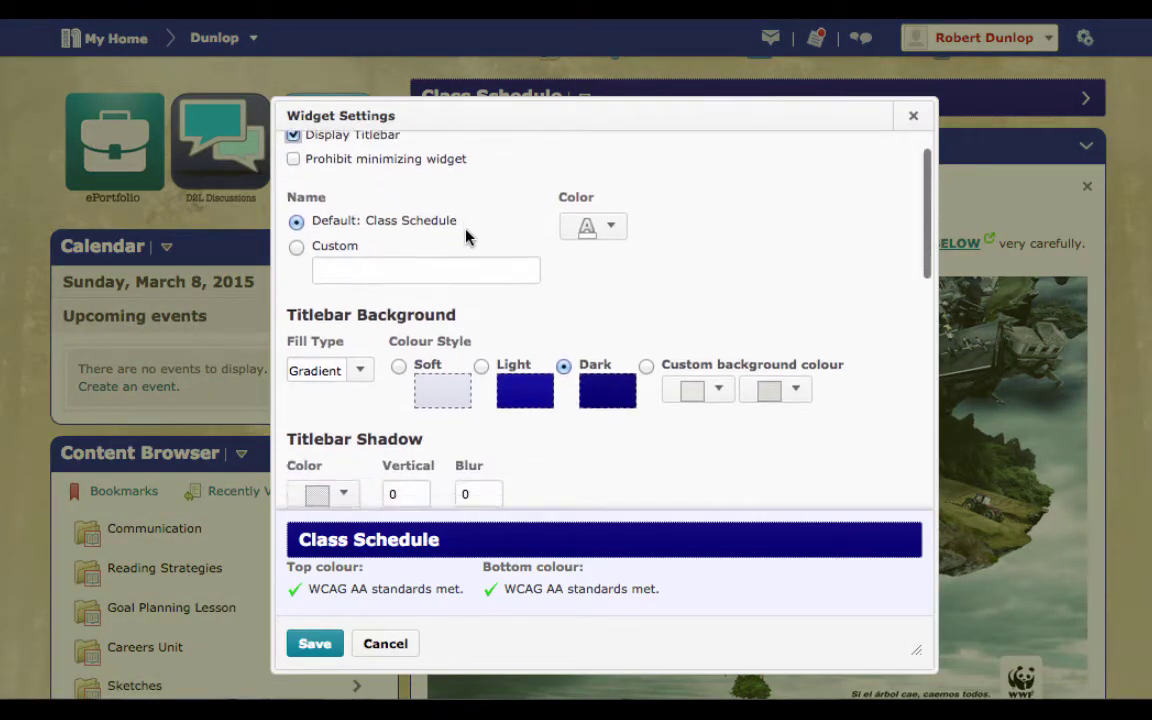
pyautogui.scroll(-3, 466, 236)
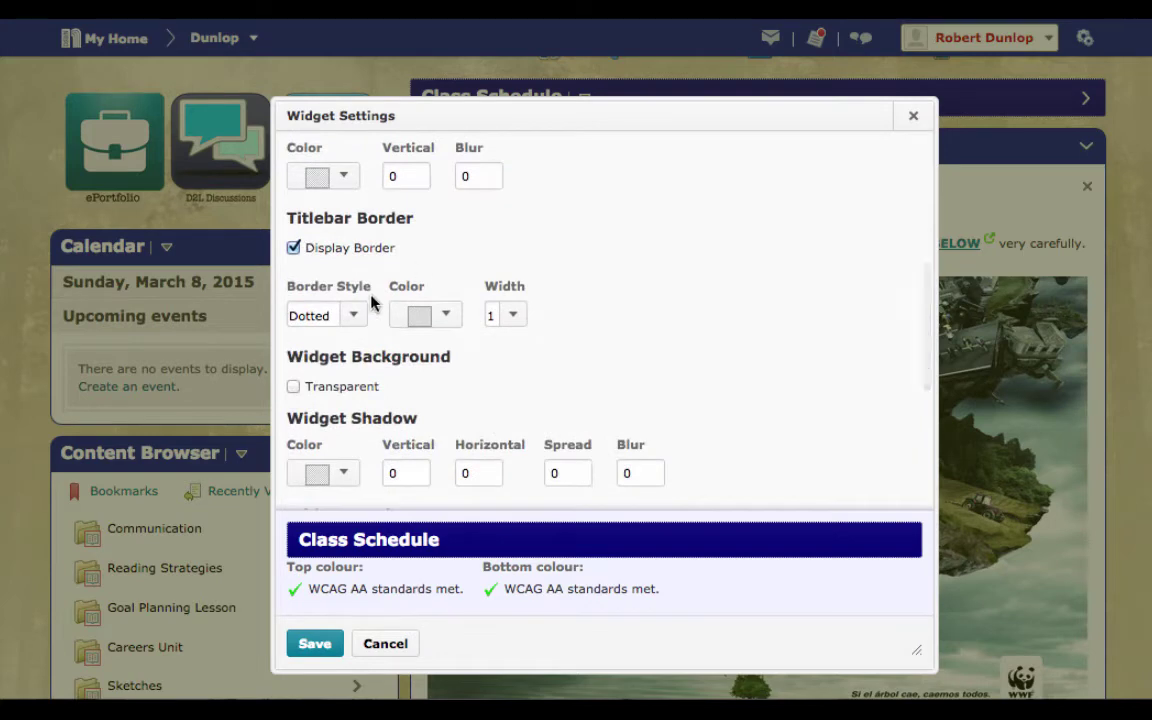
pyautogui.click(357, 316)
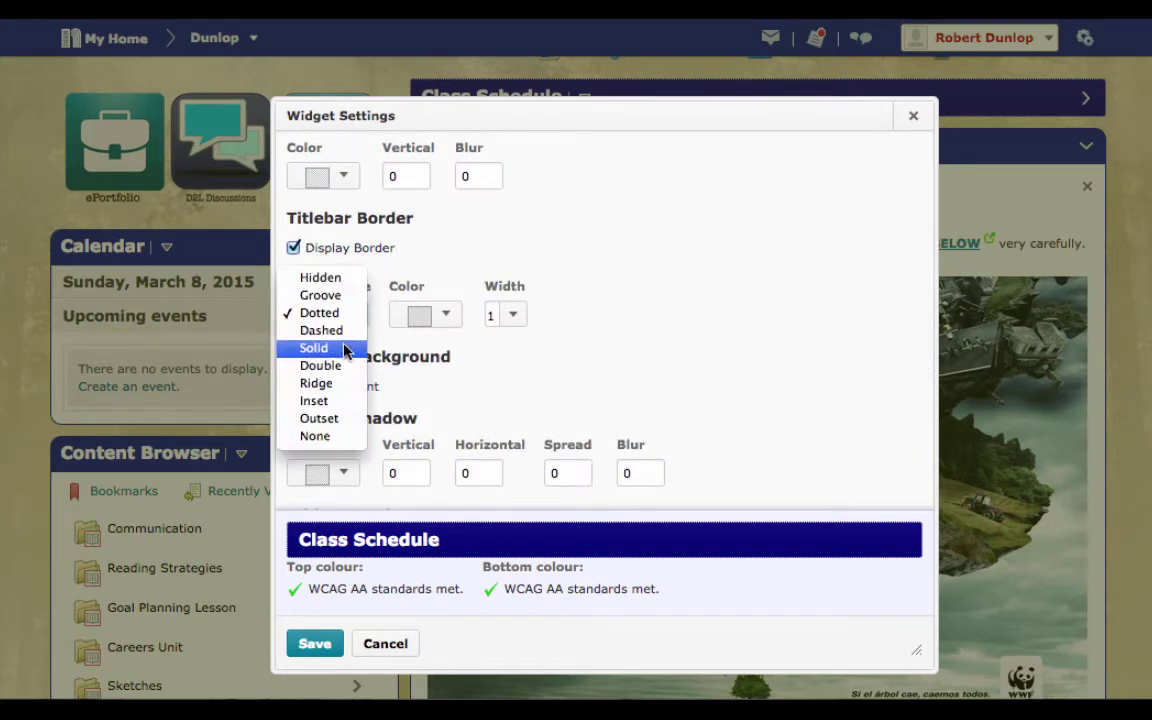
pyautogui.click(340, 348)
pyautogui.click(443, 330)
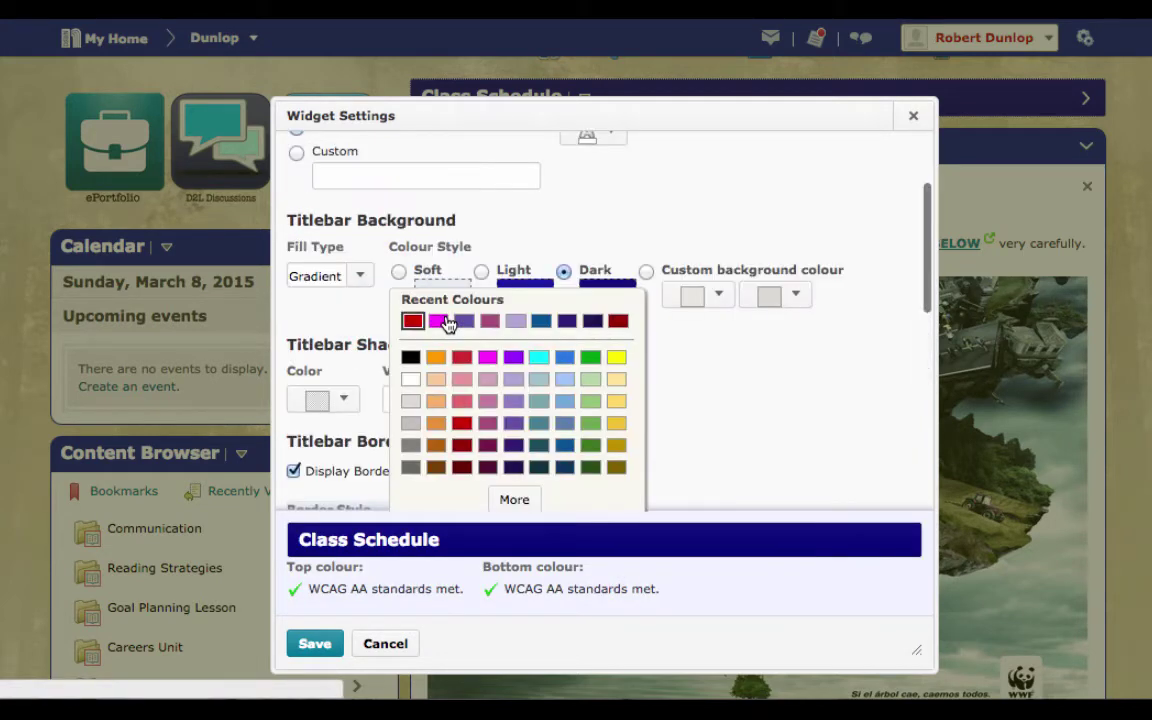
pyautogui.click(567, 465)
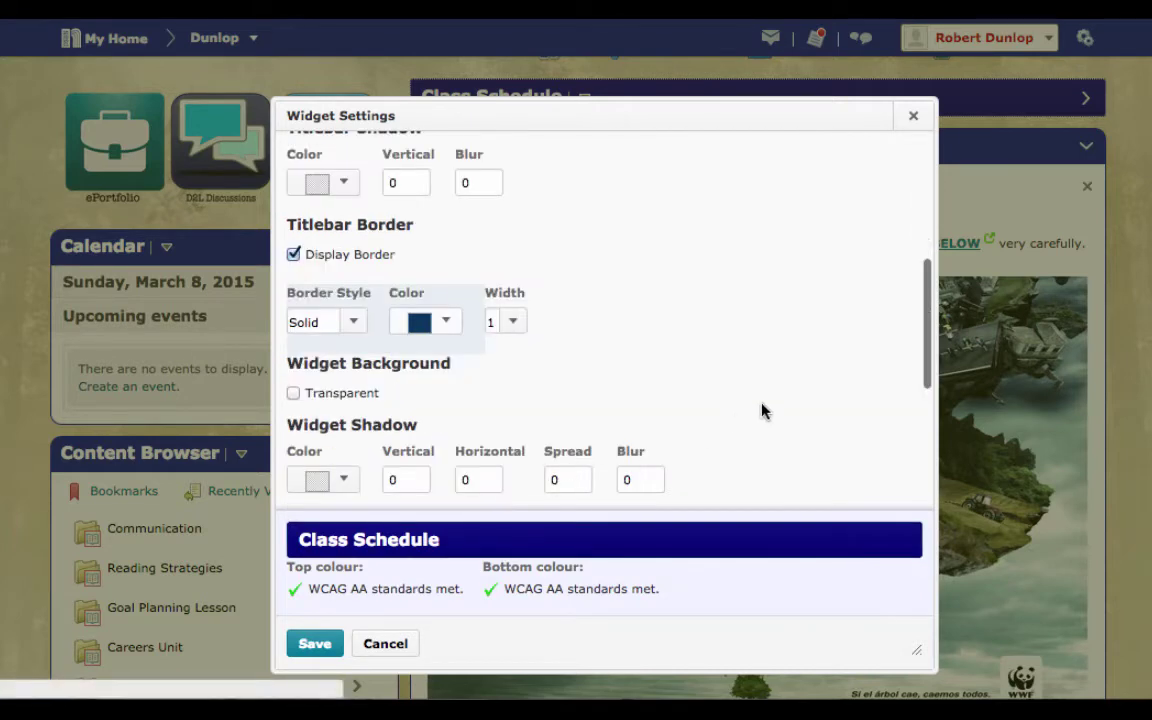
# Set the Class Schedule widget's own border to solid and dark blue.
pyautogui.scroll(-3, 762, 410)
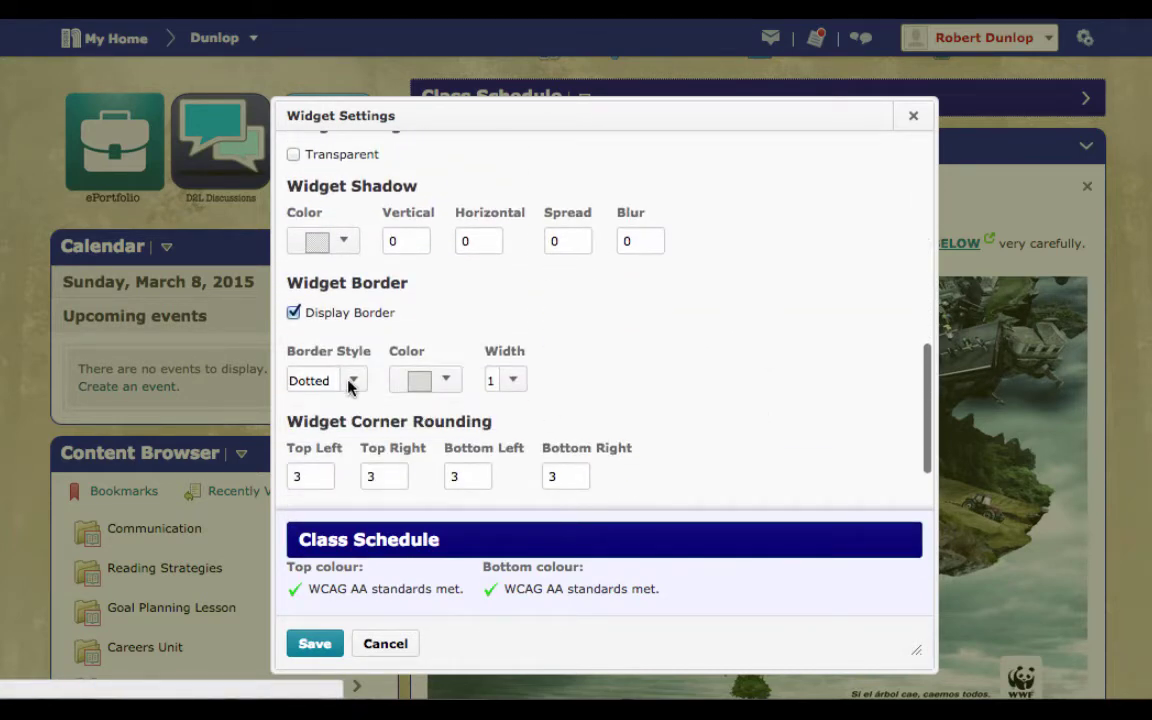
pyautogui.click(348, 380)
pyautogui.click(339, 411)
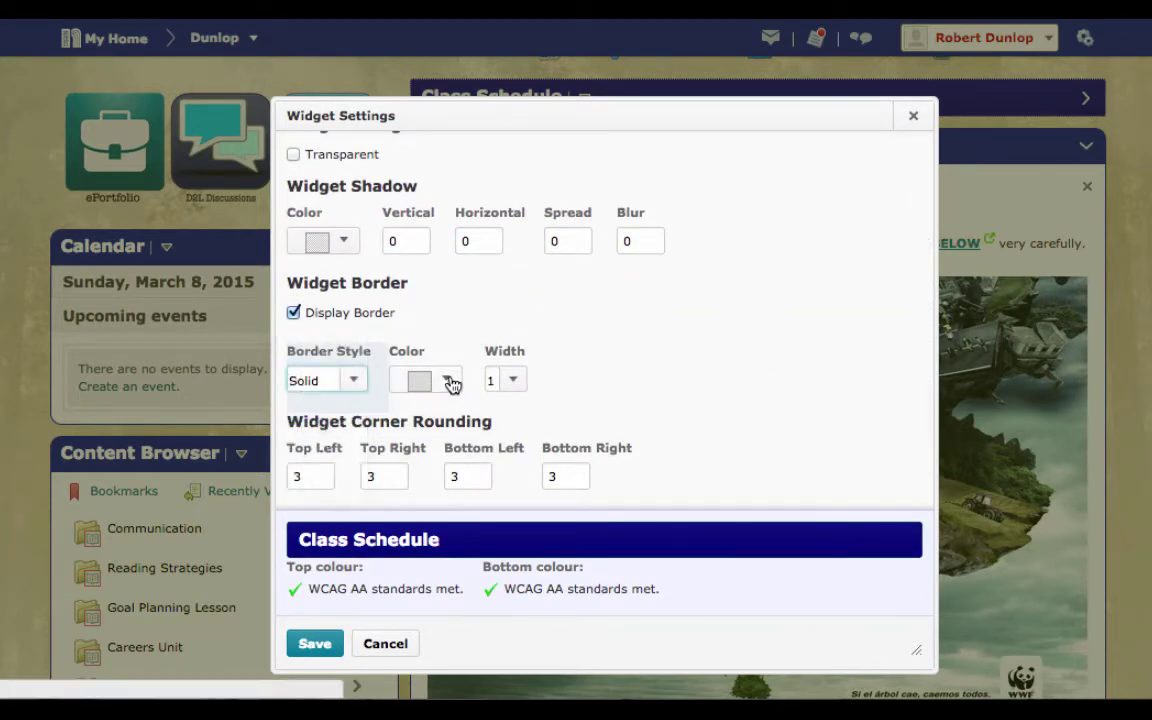
pyautogui.click(430, 382)
pyautogui.click(564, 309)
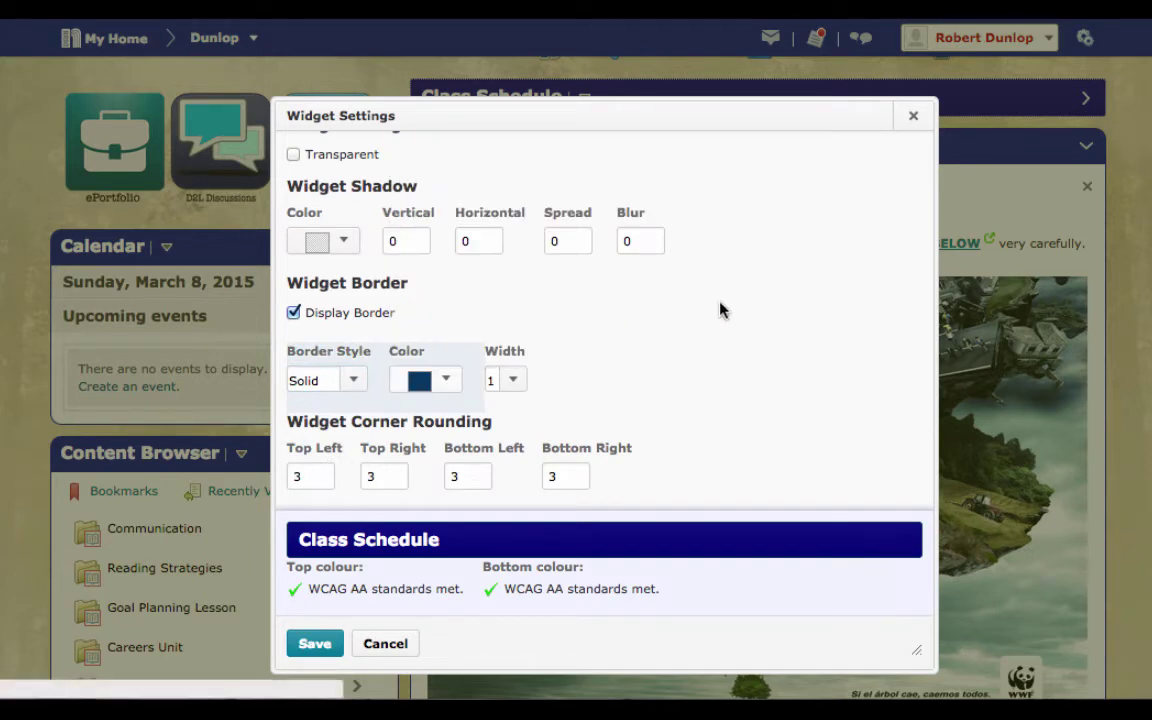
# Set the widget's corner rounding to 10 for all four corners and save the style settings.
pyautogui.scroll(-6, 730, 319)
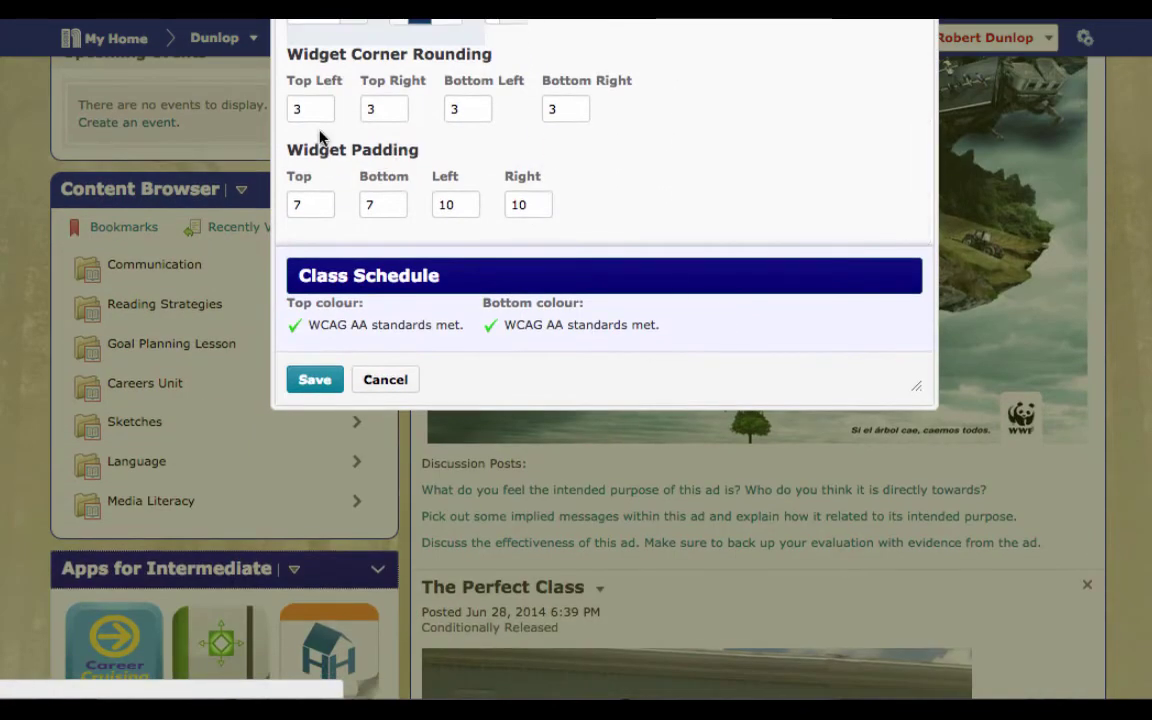
pyautogui.moveTo(303, 110); pyautogui.dragTo(283, 112)
pyautogui.write('10')
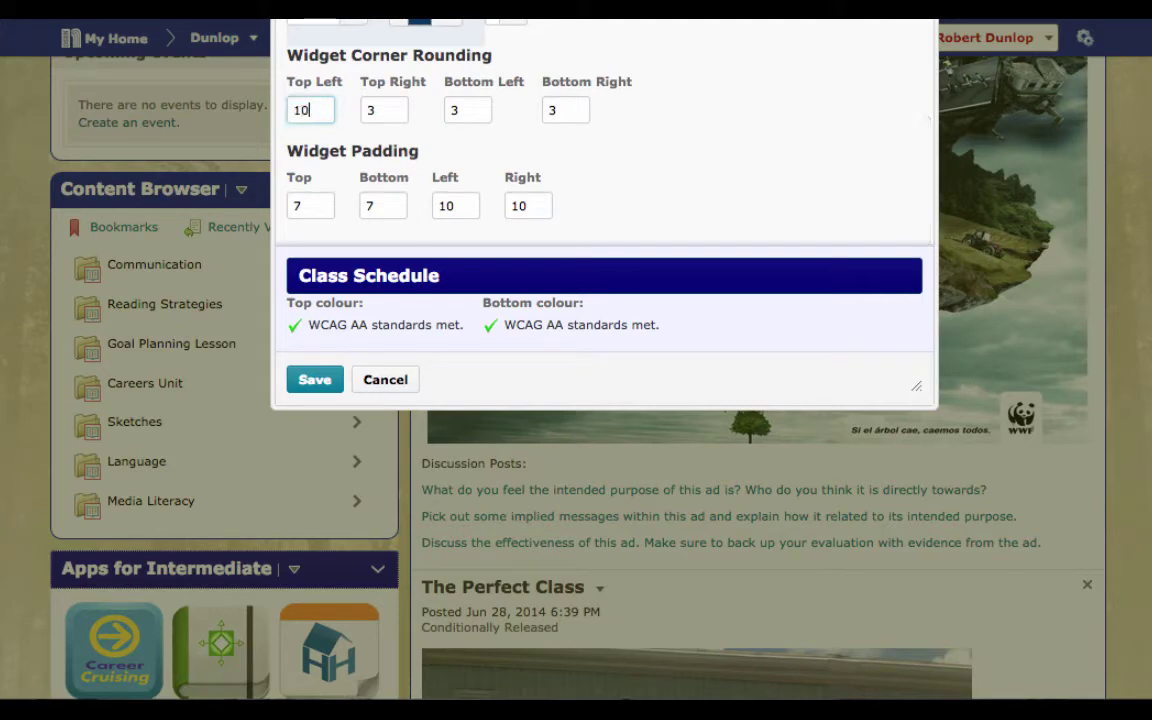
pyautogui.press('Tab')
pyautogui.write('10')
pyautogui.press('Tab')
pyautogui.write('10')
pyautogui.press('Tab')
pyautogui.write('10')
pyautogui.click(305, 384)
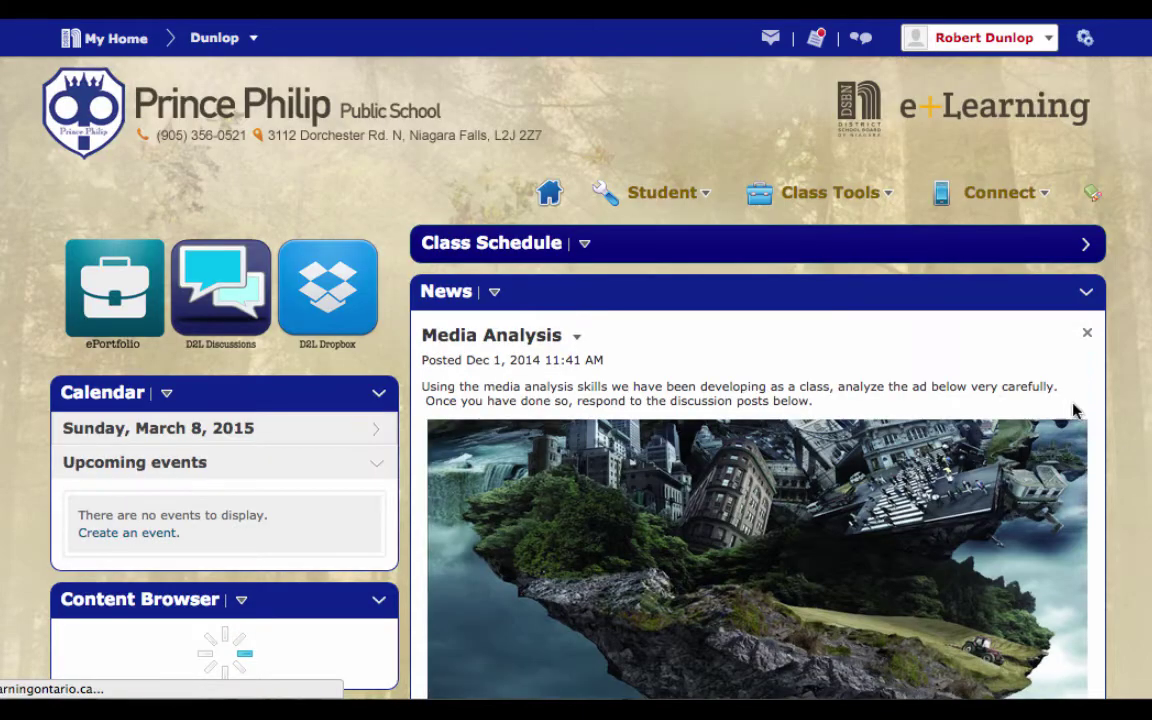
# Expand the restyled Class Schedule widget to check its timetable and minimize it again.
pyautogui.click(918, 258)
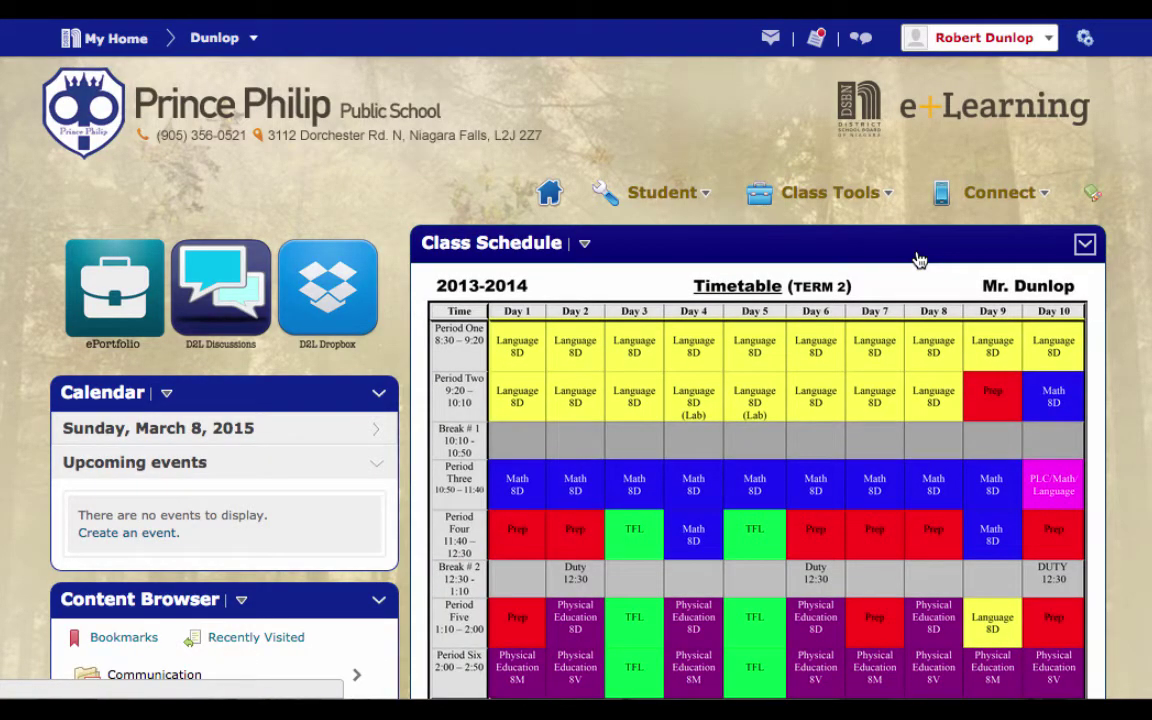
pyautogui.click(918, 258)
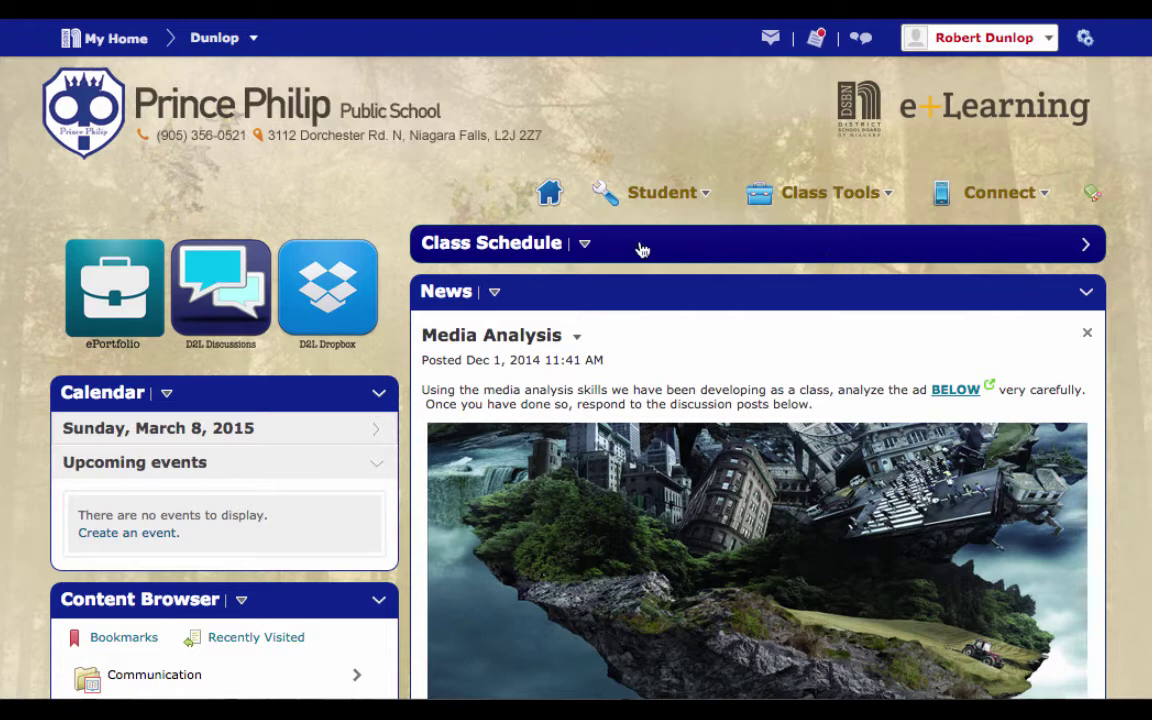
# Open the Class Schedule widget's content for editing to review the timetable, save and close it, and return to the course homepage.
pyautogui.click(586, 246)
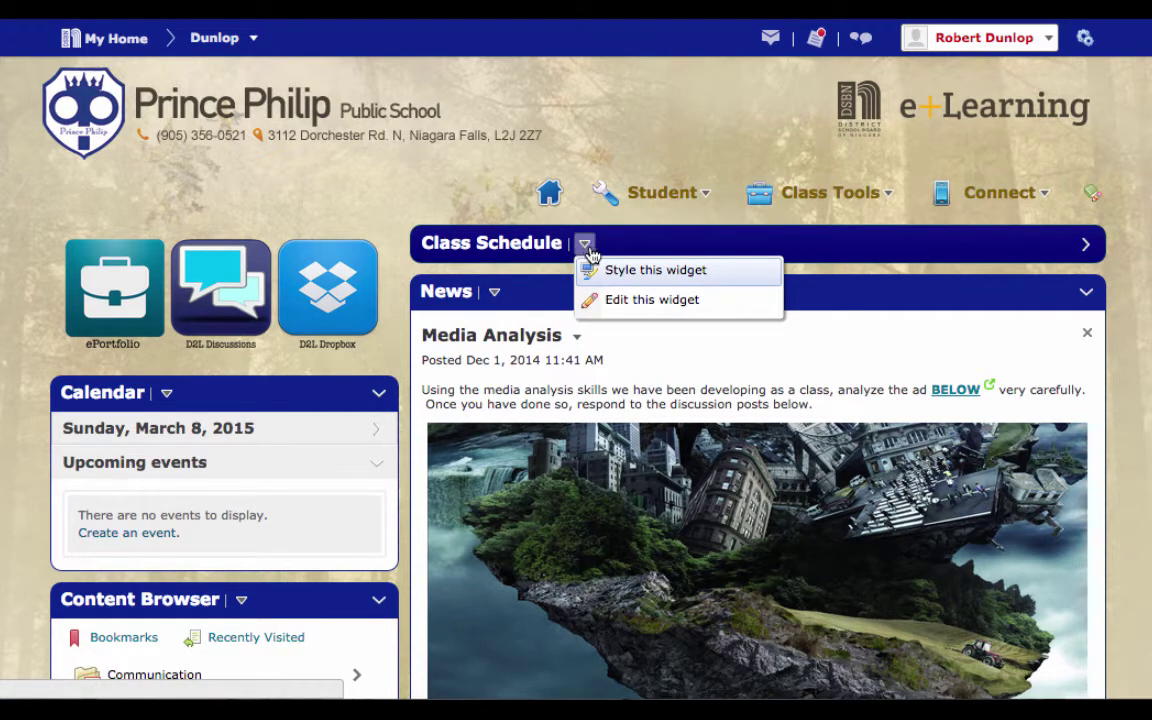
pyautogui.click(614, 299)
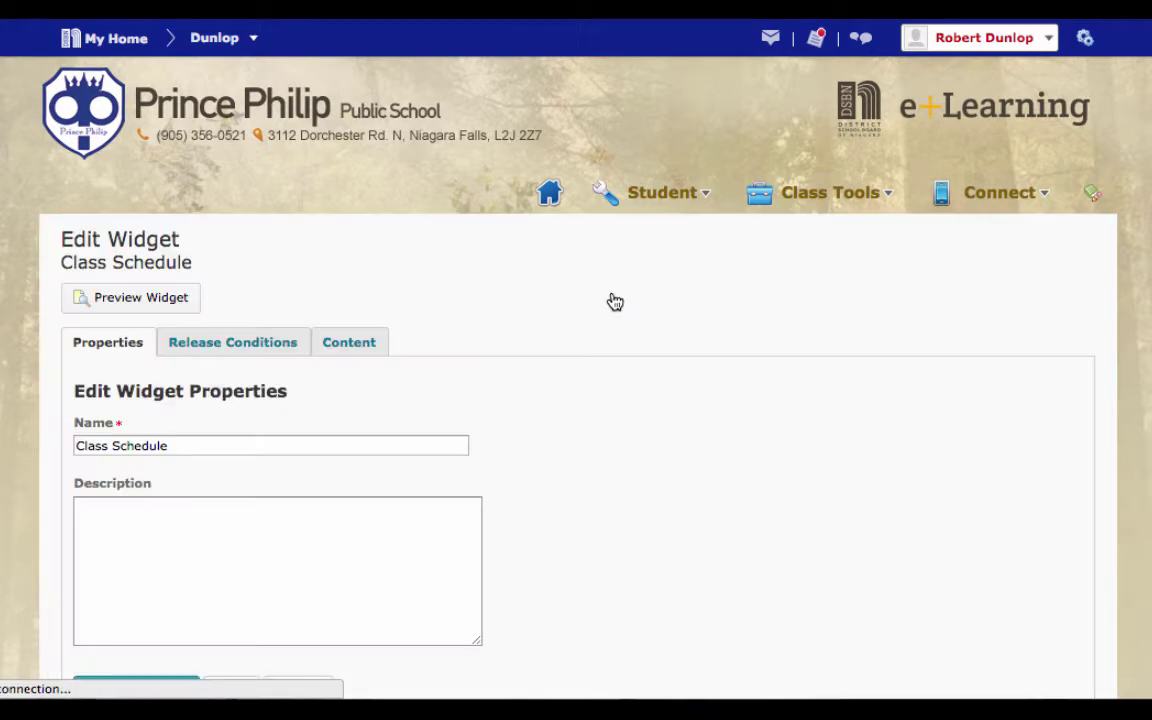
pyautogui.click(352, 344)
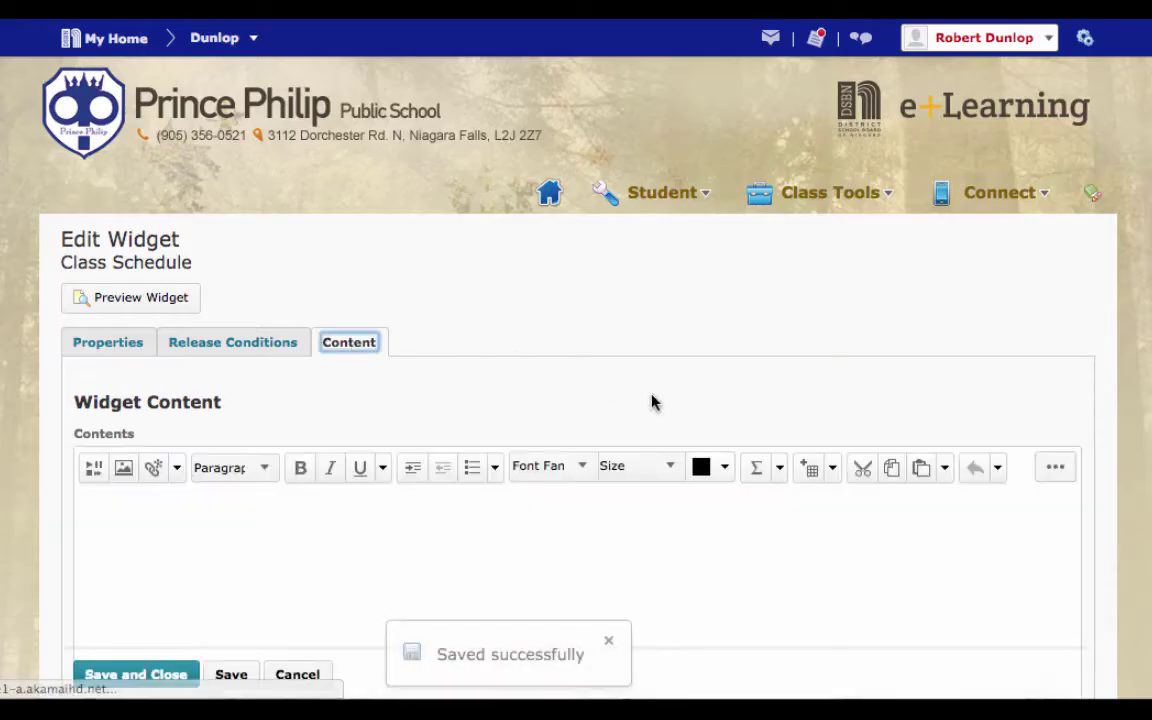
pyautogui.scroll(-5, 652, 402)
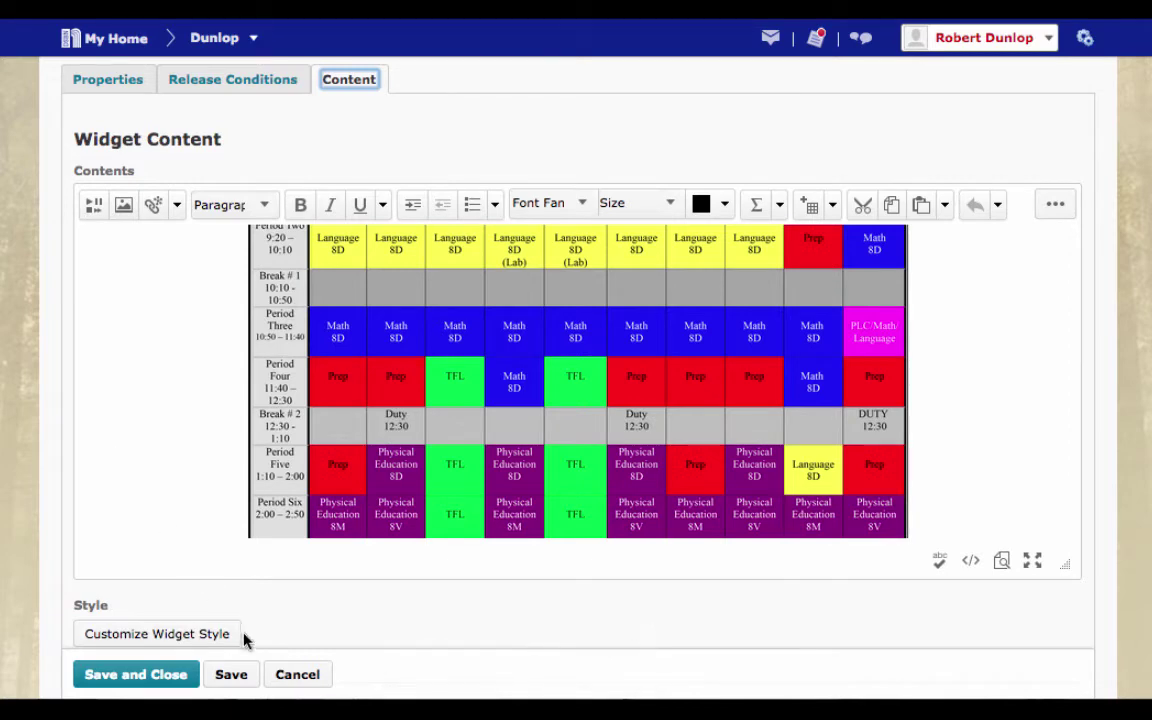
pyautogui.click(185, 676)
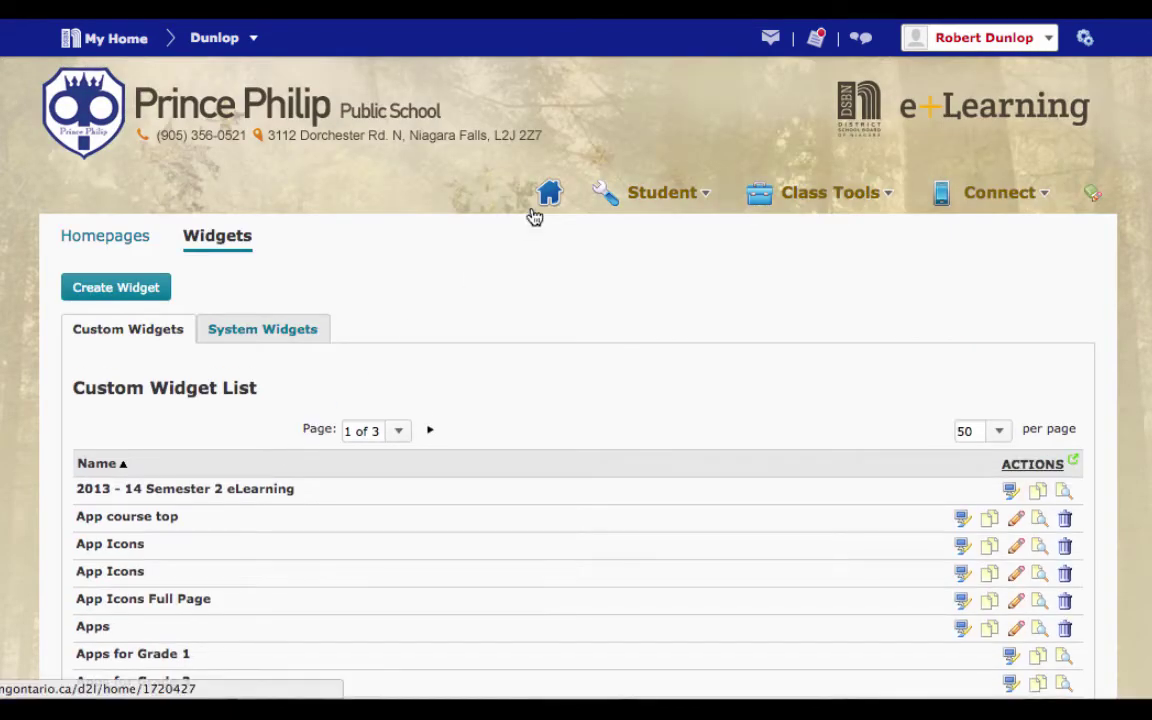
pyautogui.click(545, 206)
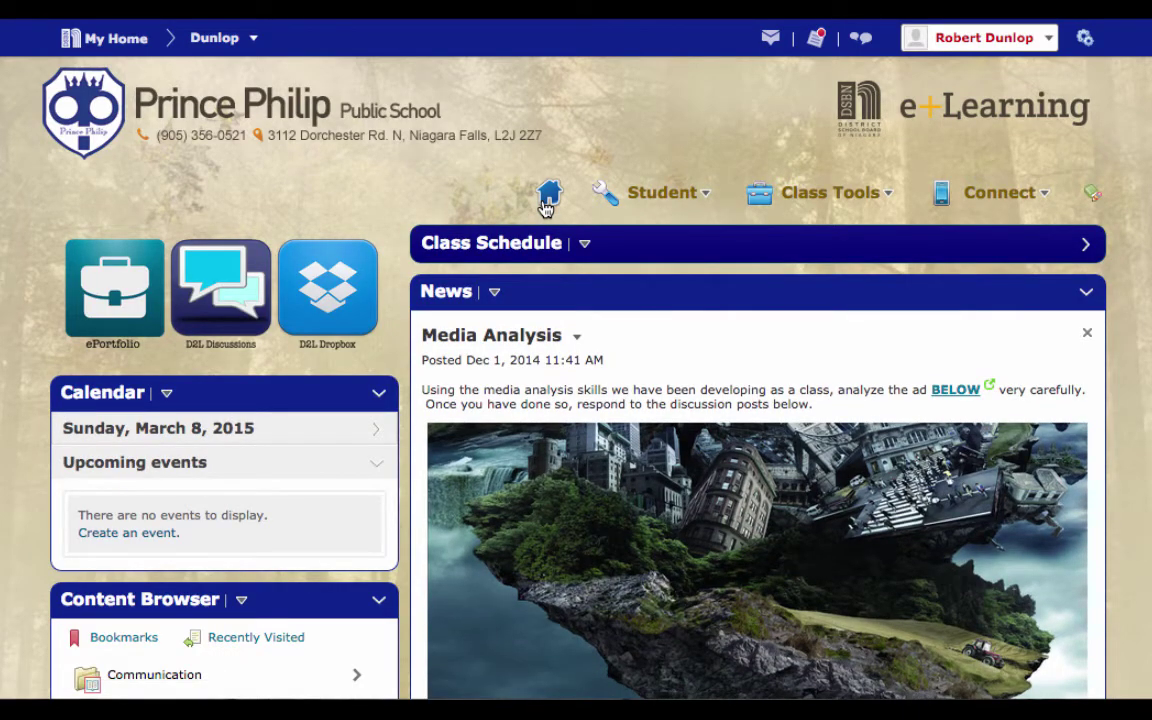
# Create a new course widget named "Important Links" and open its content for editing.
pyautogui.click(1094, 197)
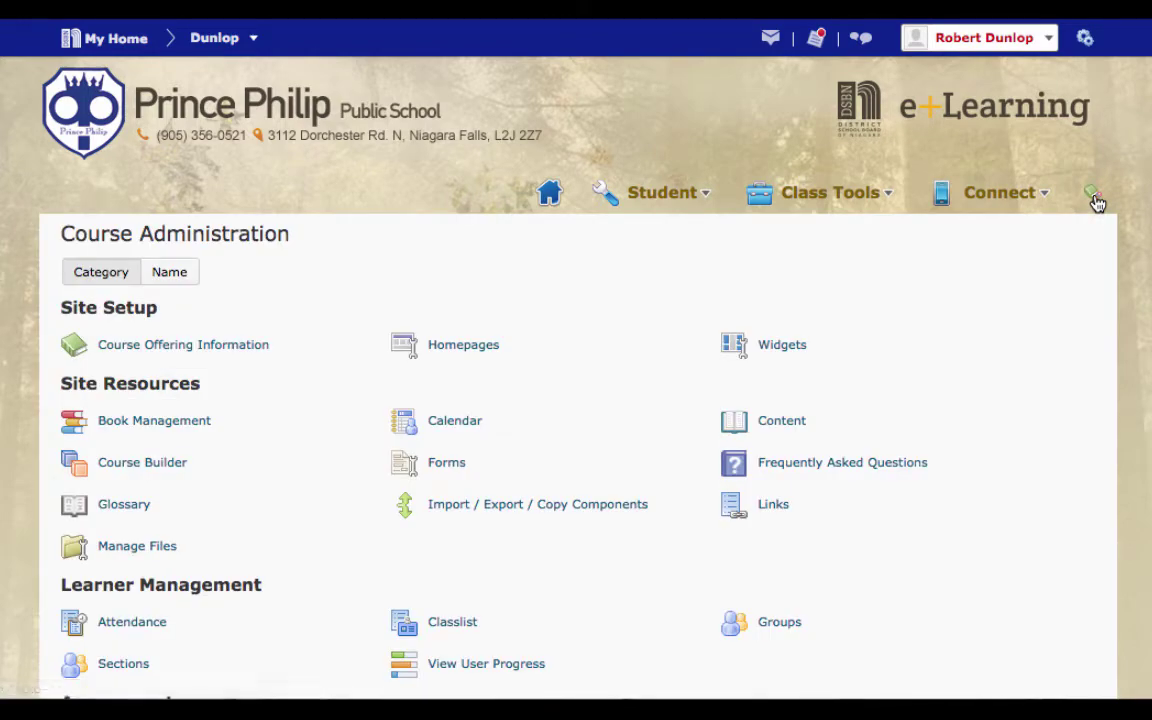
pyautogui.click(768, 346)
pyautogui.click(116, 290)
pyautogui.click(117, 388)
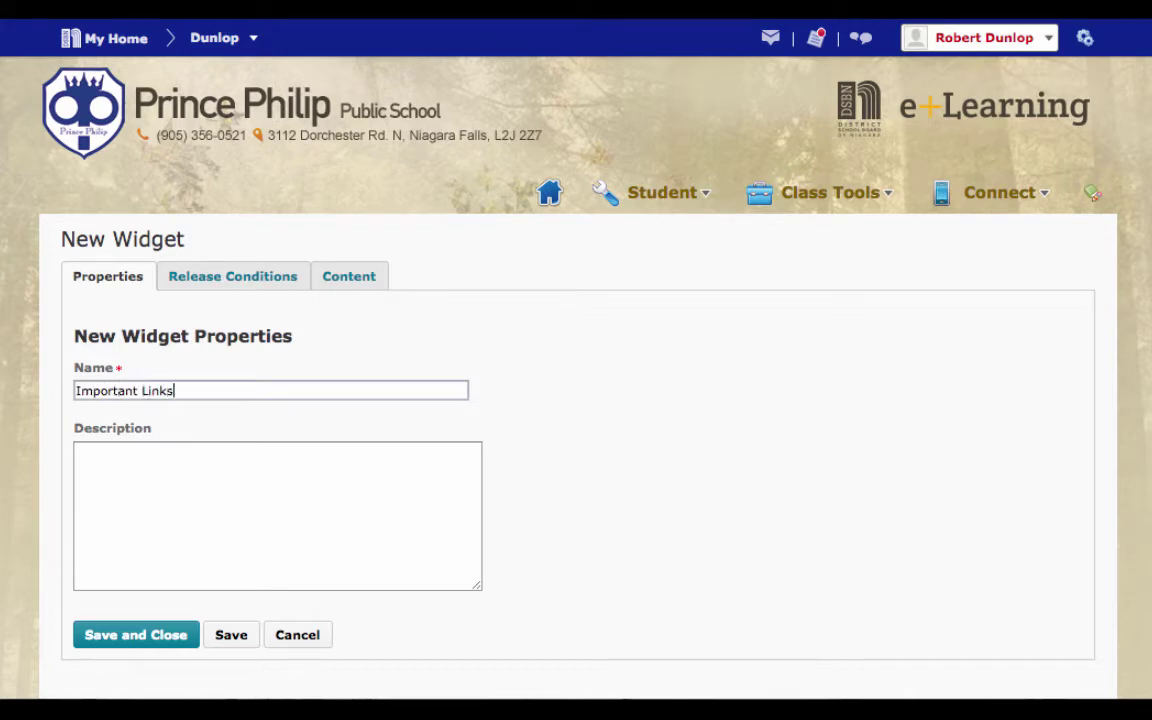
pyautogui.write('Important Links')
pyautogui.click(336, 279)
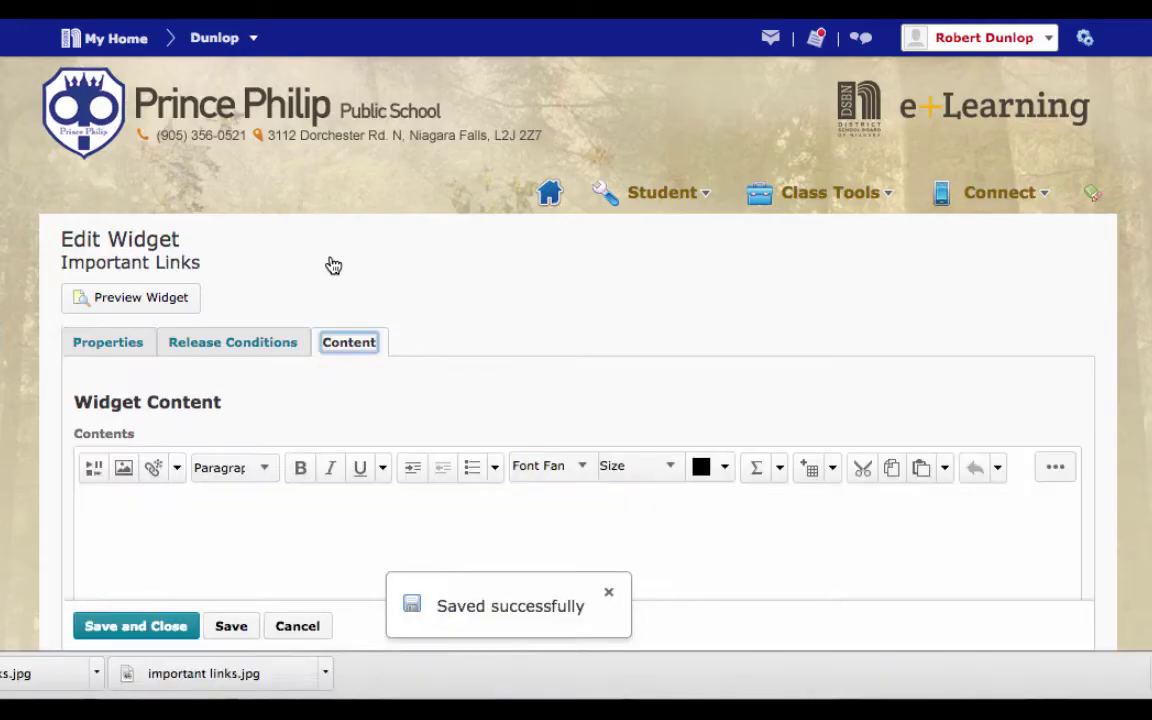
pyautogui.scroll(-4, 332, 265)
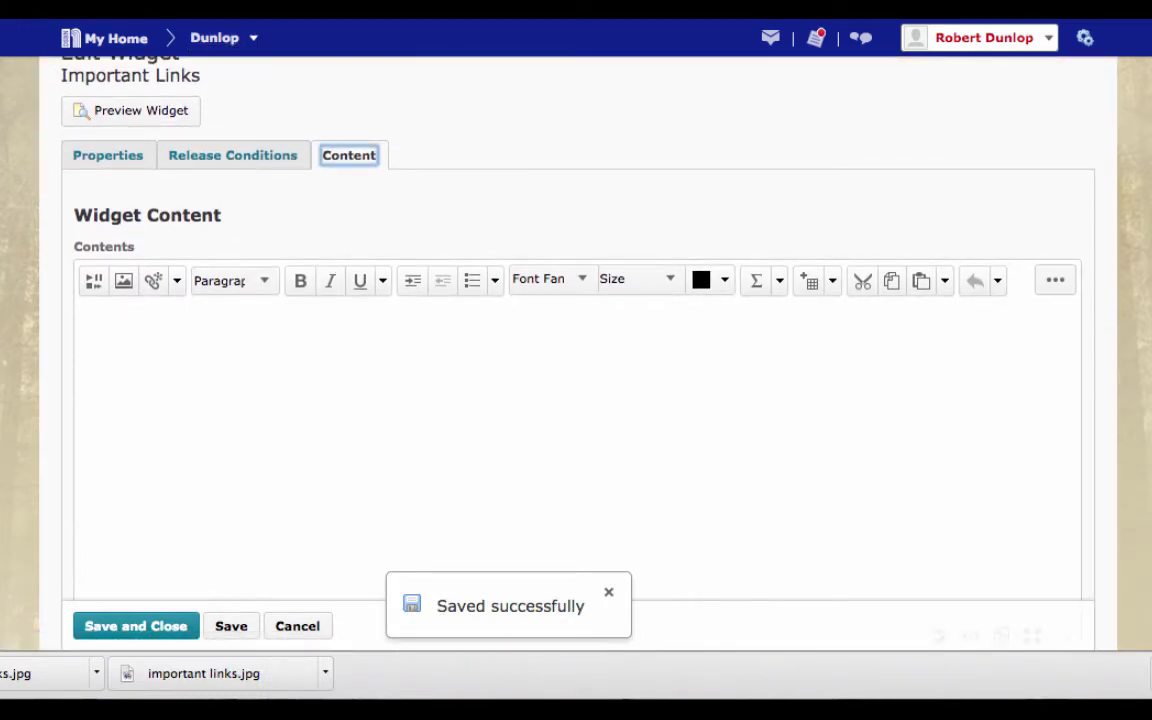
# Save the Important Links mouse picture from the image search to the Desktop as "important links" and return to the widget editor.
pyautogui.hotkey('ctrl', 'Tab')
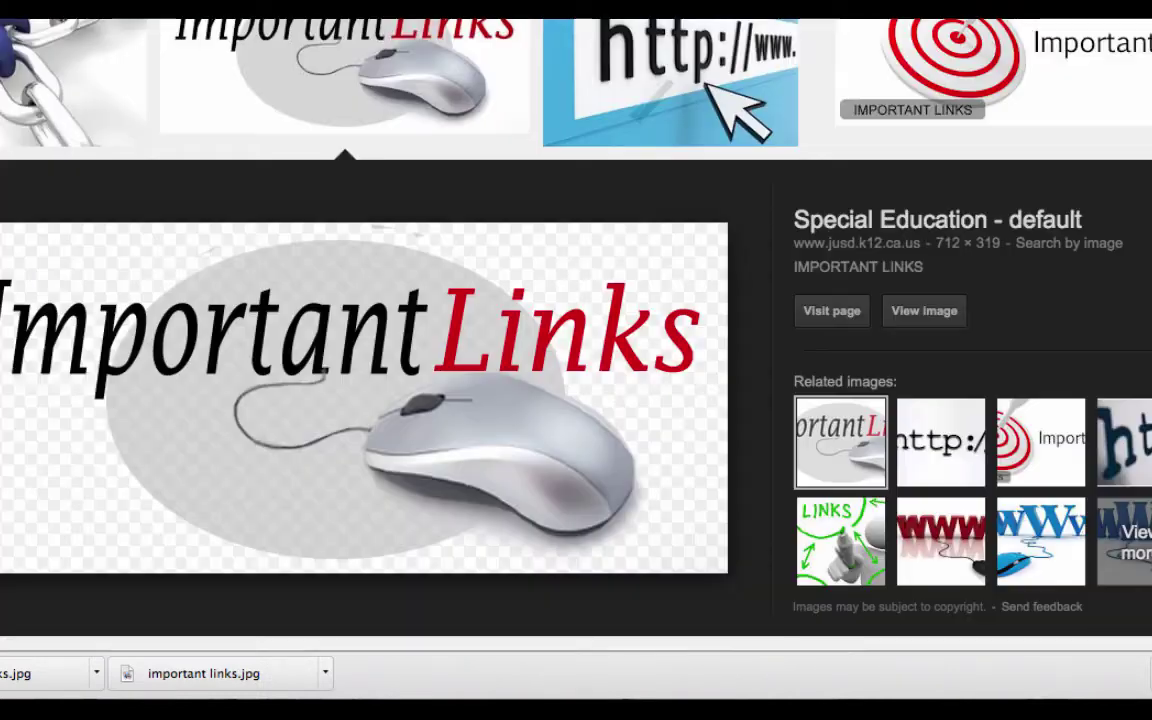
pyautogui.rightClick(355, 357)
pyautogui.click(440, 474)
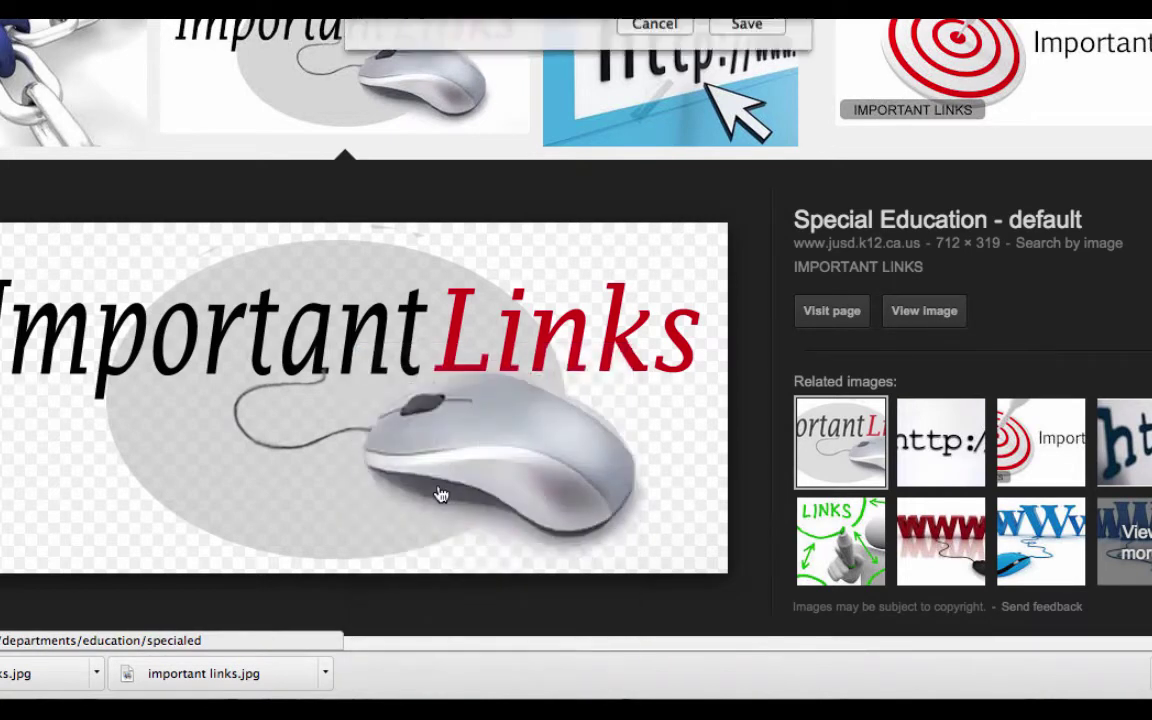
pyautogui.write('importa')
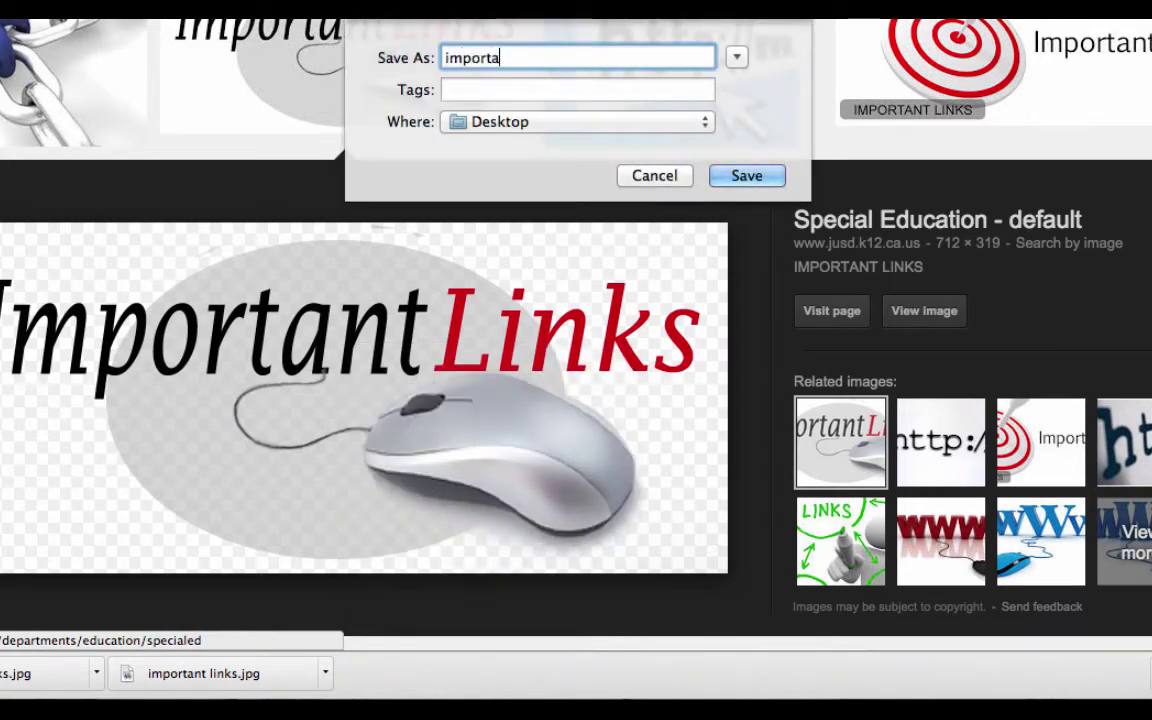
pyautogui.write('nt links')
pyautogui.click(758, 178)
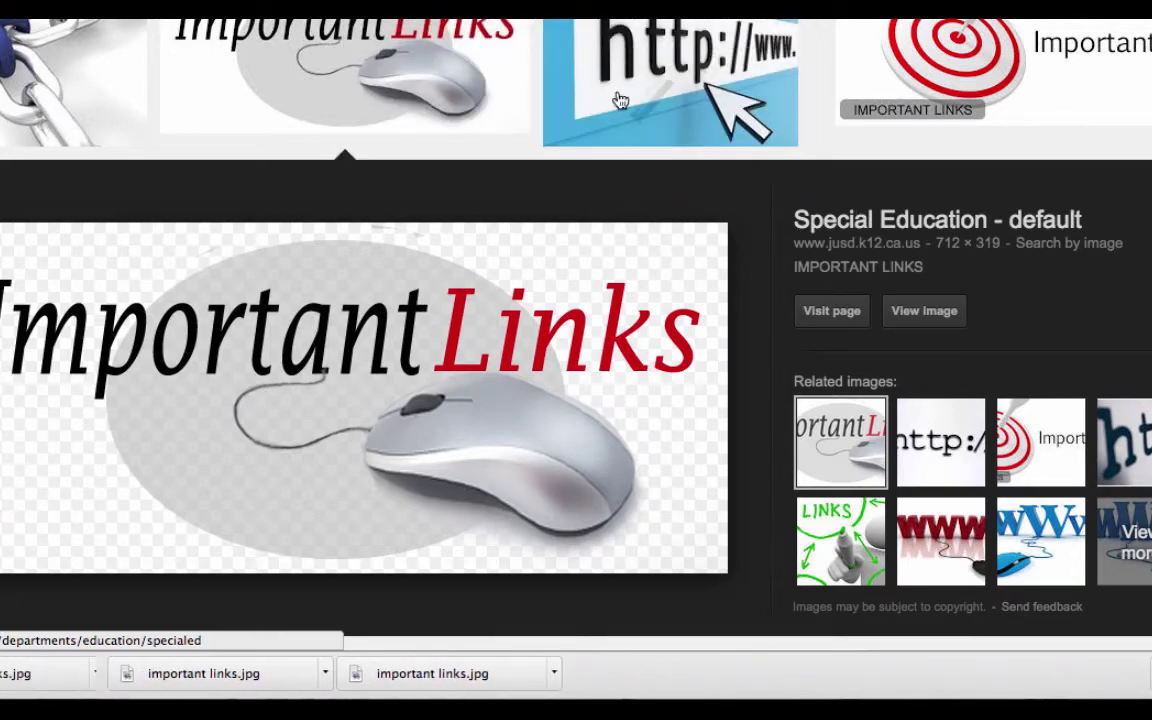
pyautogui.hotkey('ctrl', 'Tab')
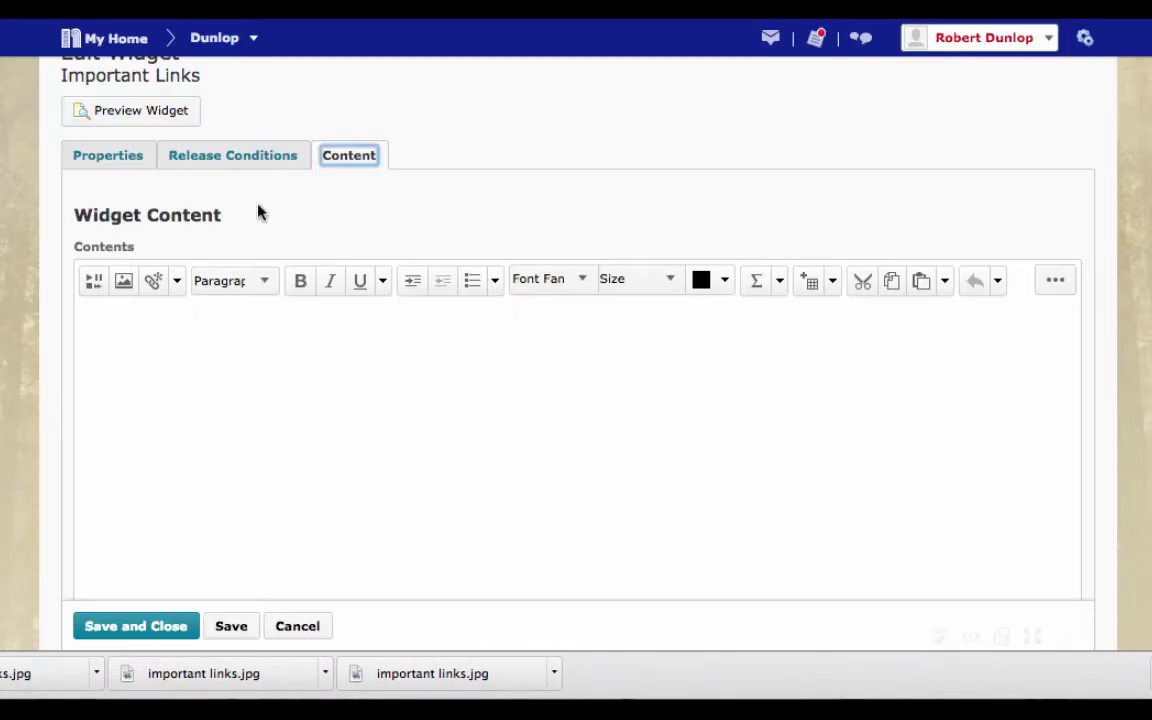
# Upload important links.jpg from the Desktop into the widget content, overwriting the existing course file.
pyautogui.click(96, 283)
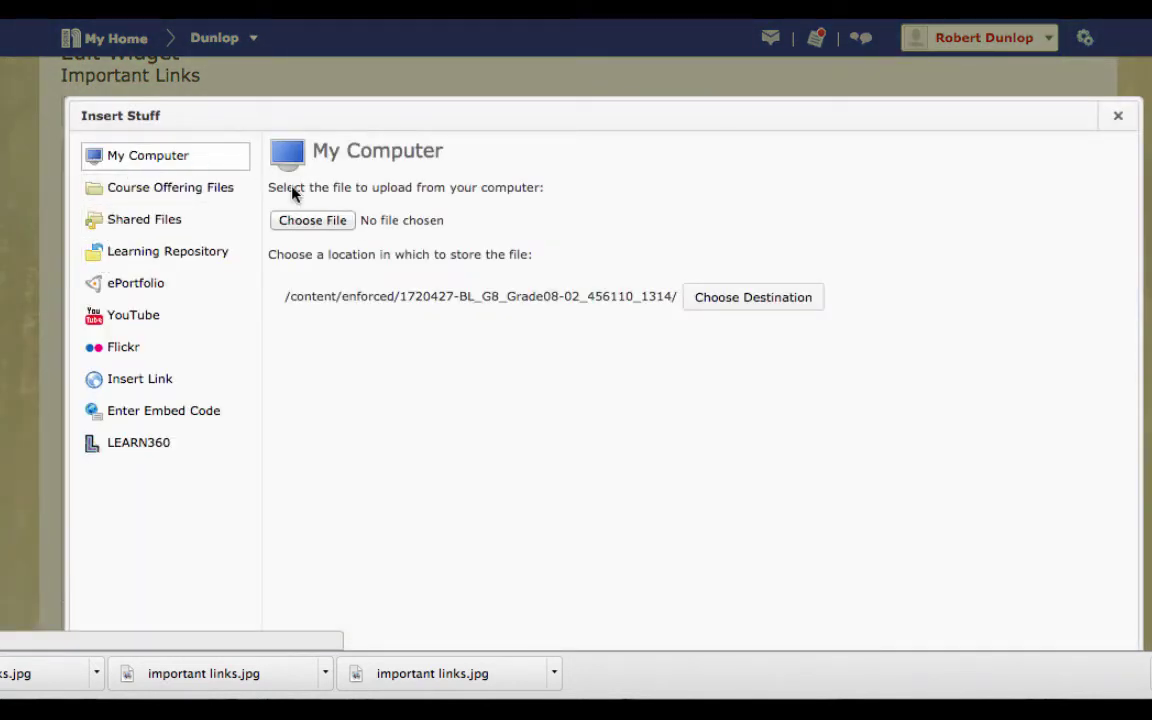
pyautogui.click(297, 226)
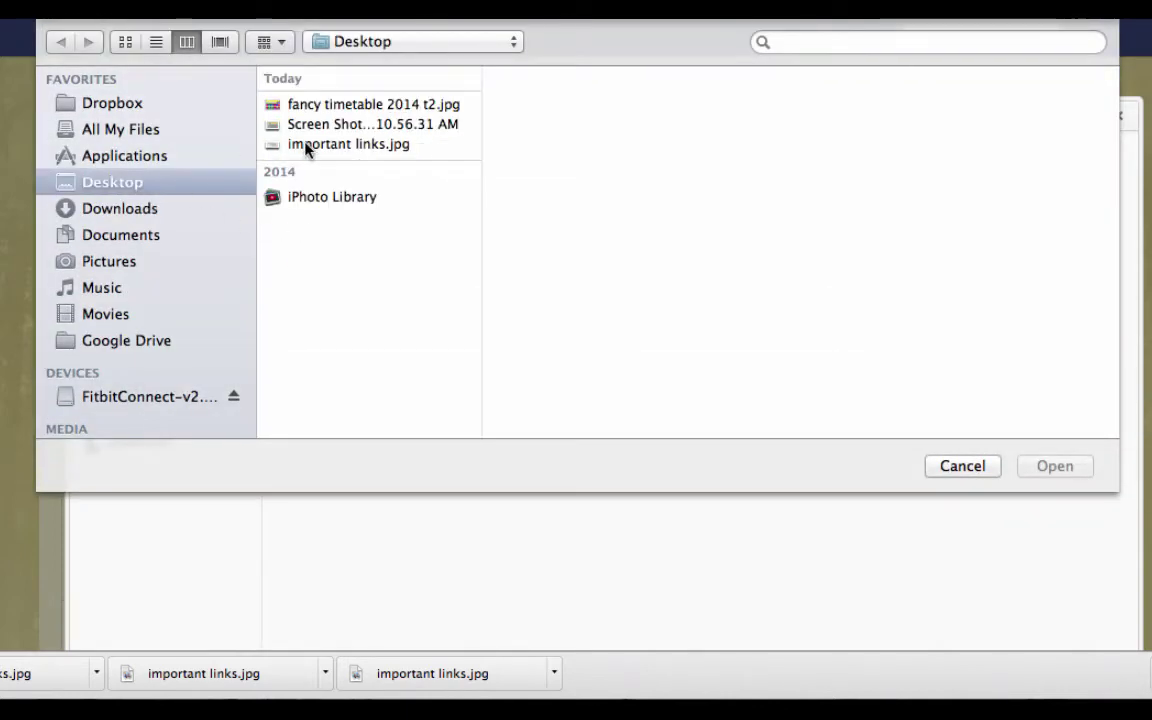
pyautogui.click(307, 148)
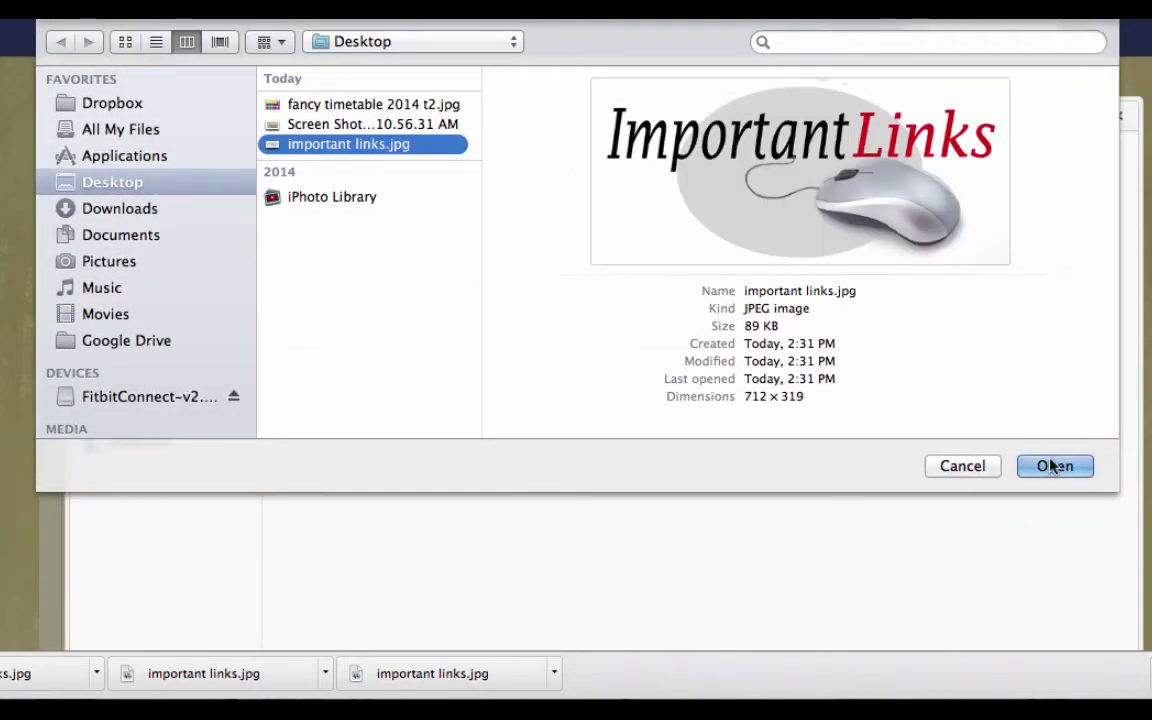
pyautogui.click(1054, 466)
pyautogui.scroll(-3, 596, 536)
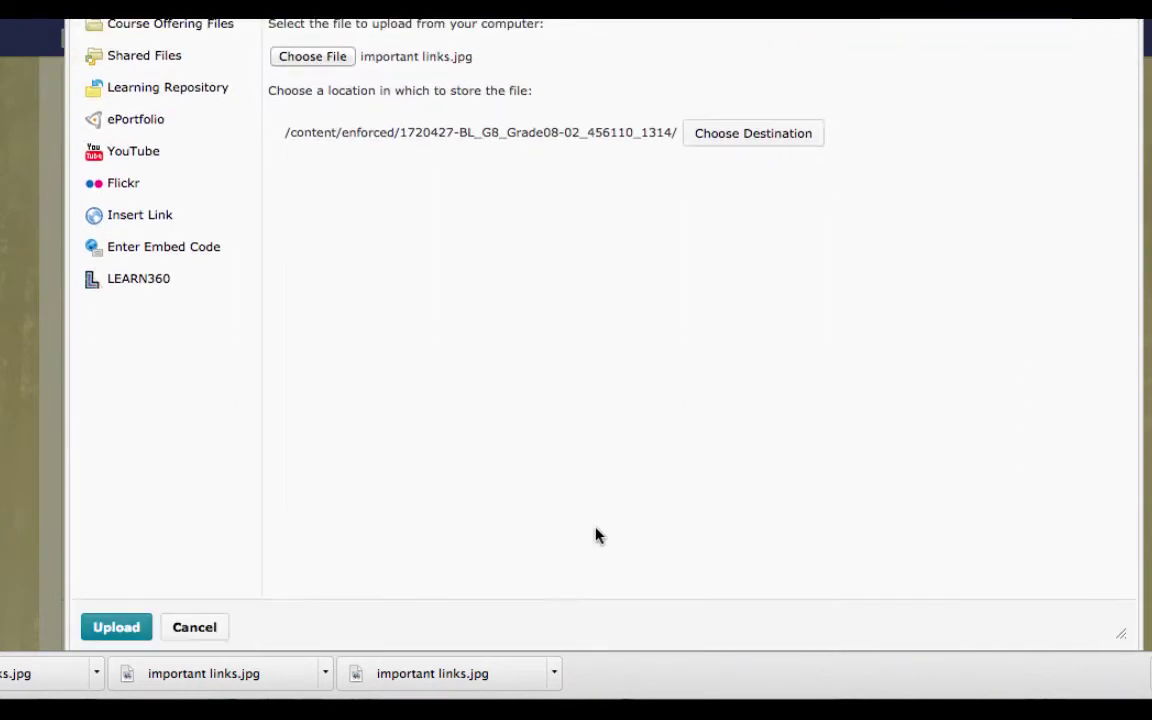
pyautogui.click(129, 630)
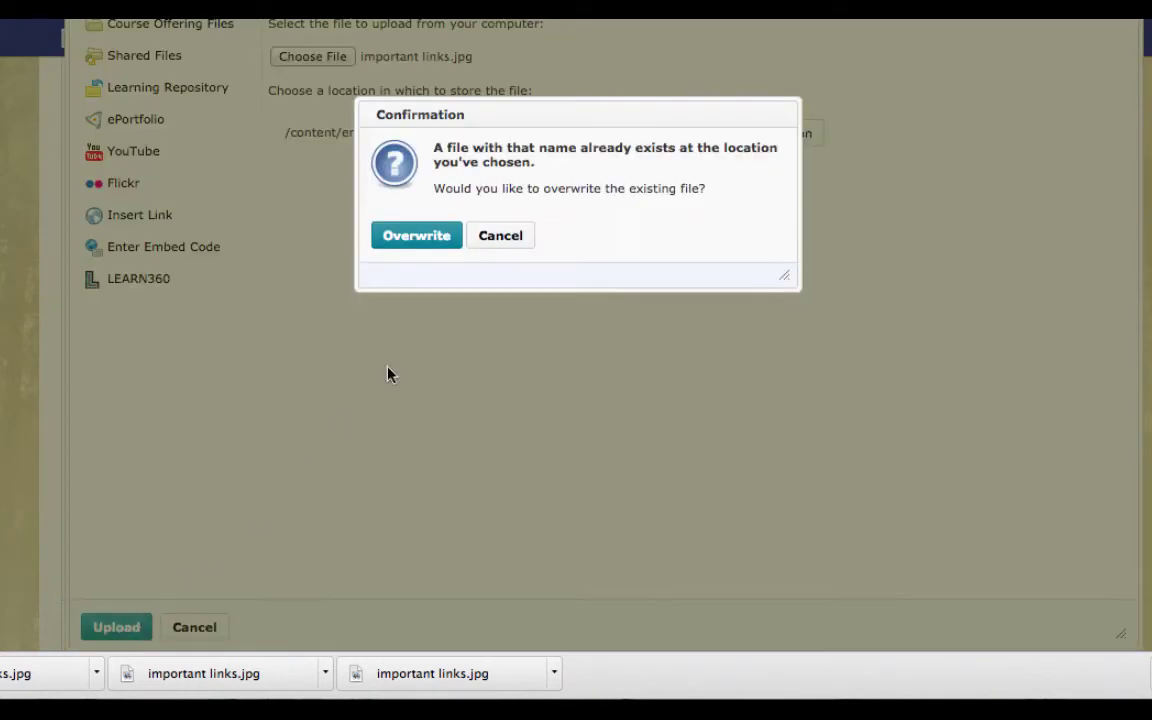
pyautogui.click(416, 235)
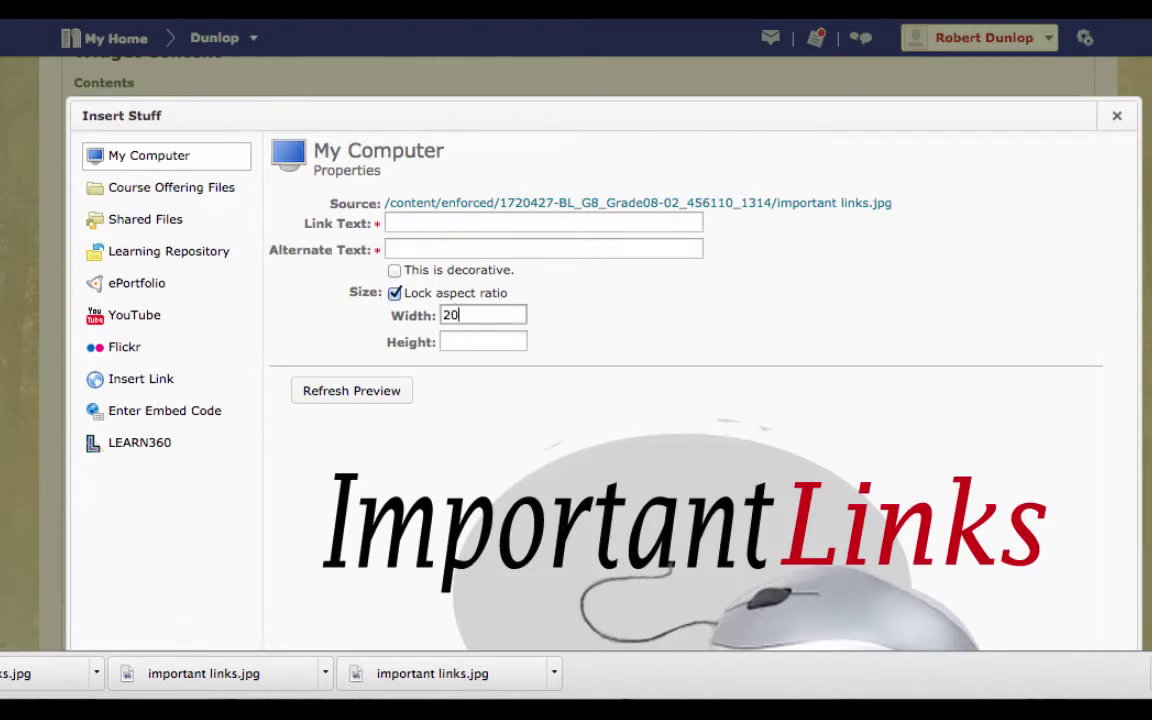
# Insert the uploaded picture with width 200, link text "Links" and the decorative option enabled.
pyautogui.click(373, 389)
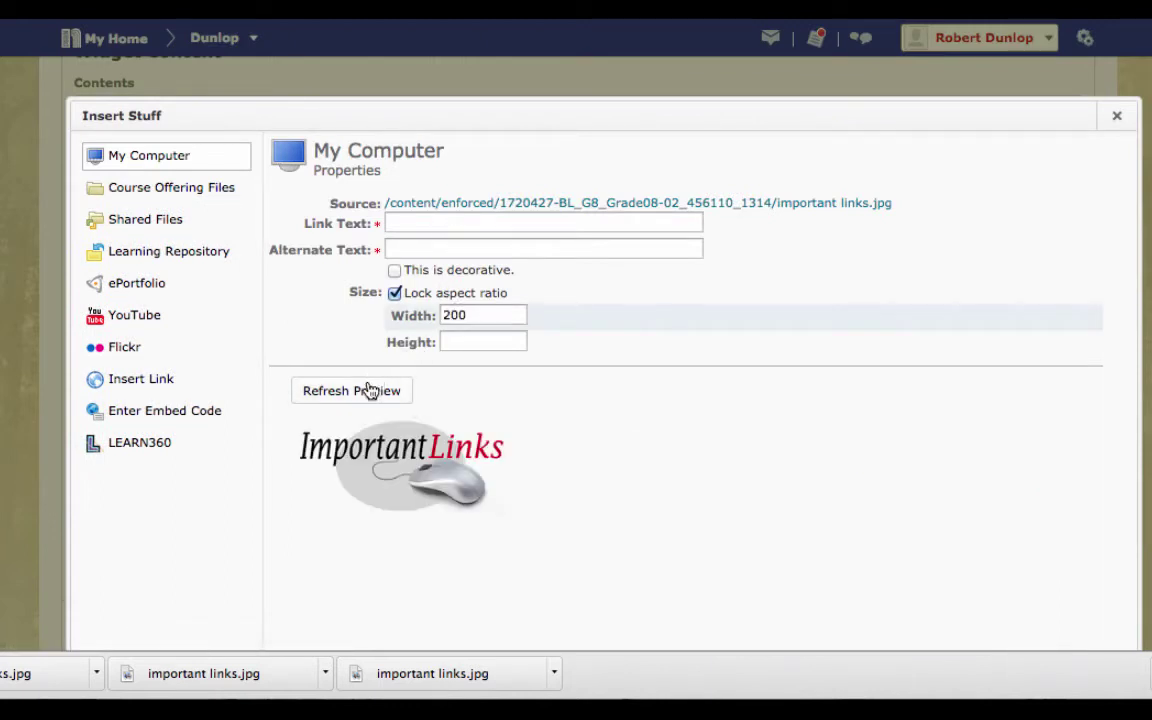
pyautogui.click(448, 224)
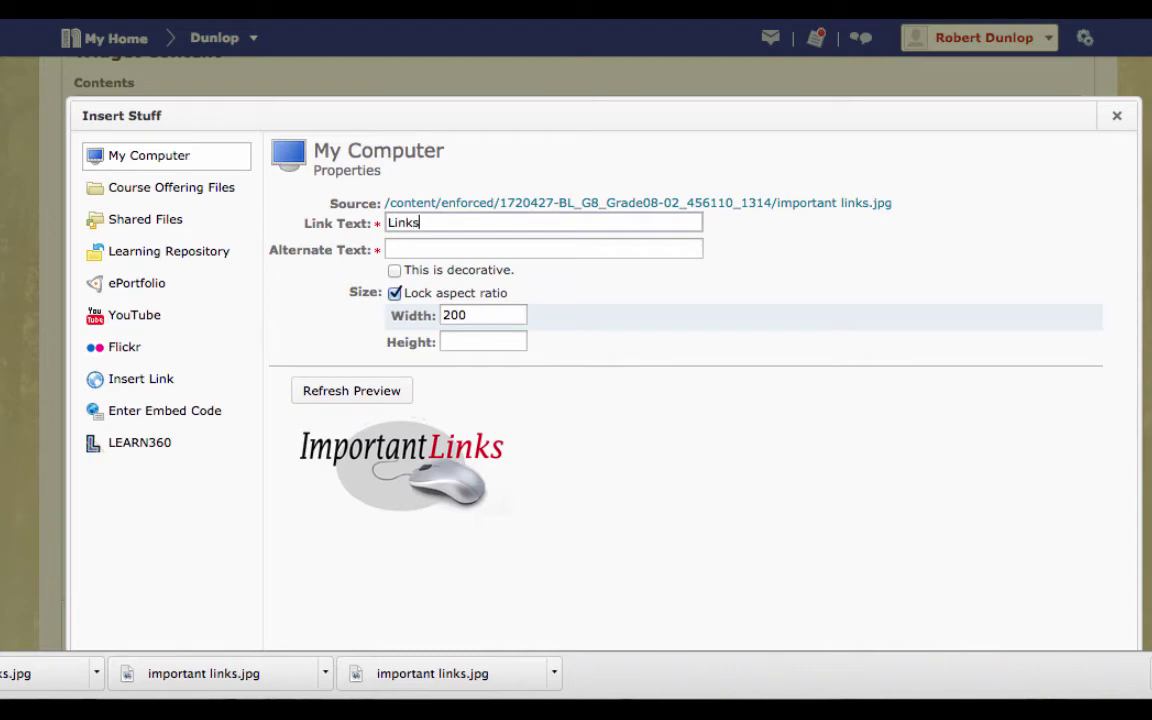
pyautogui.click(394, 270)
pyautogui.scroll(-3, 566, 388)
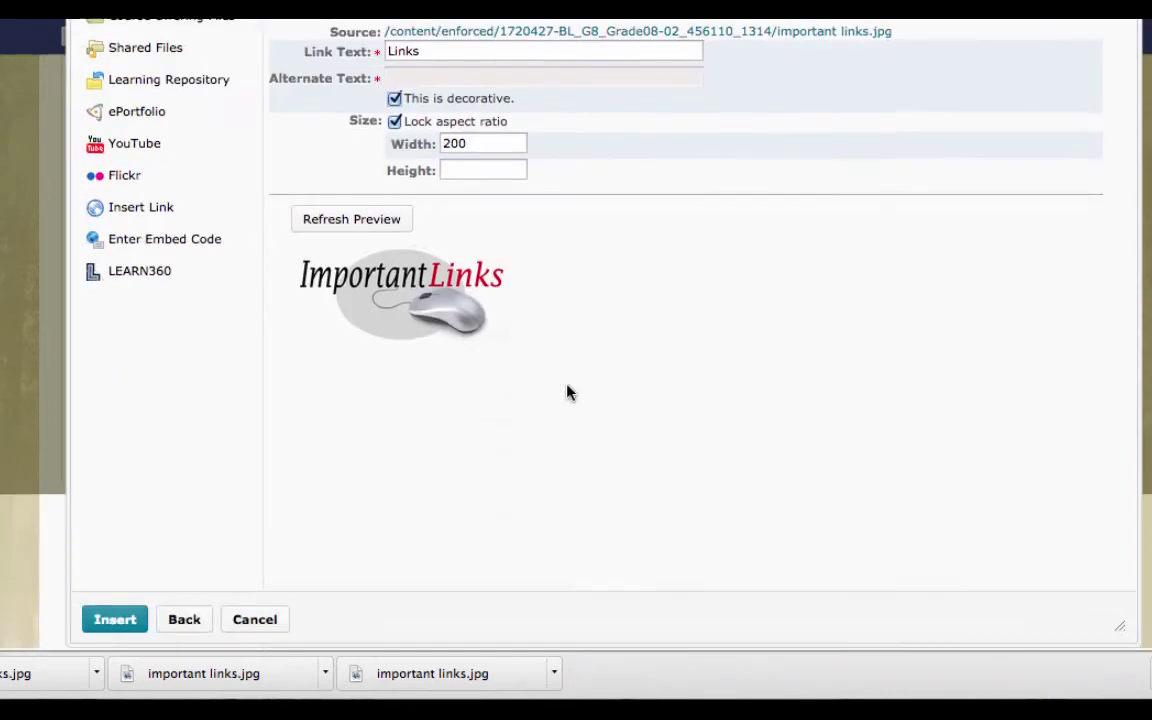
pyautogui.rightClick(112, 621)
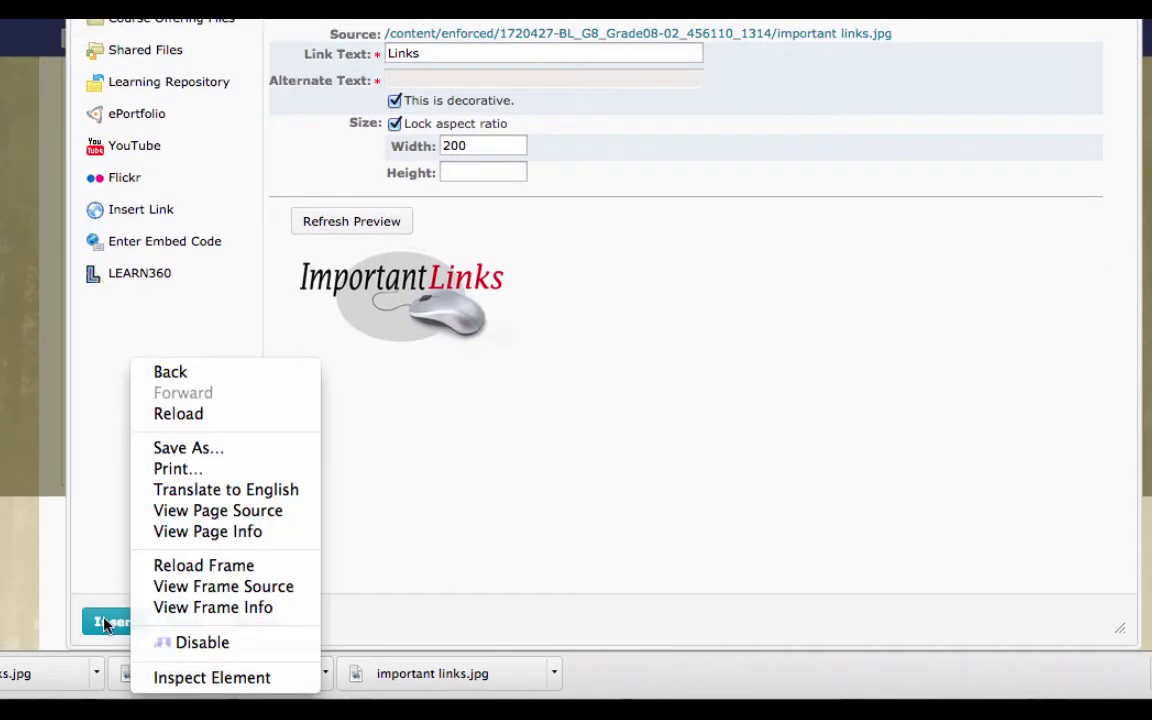
pyautogui.click(110, 622)
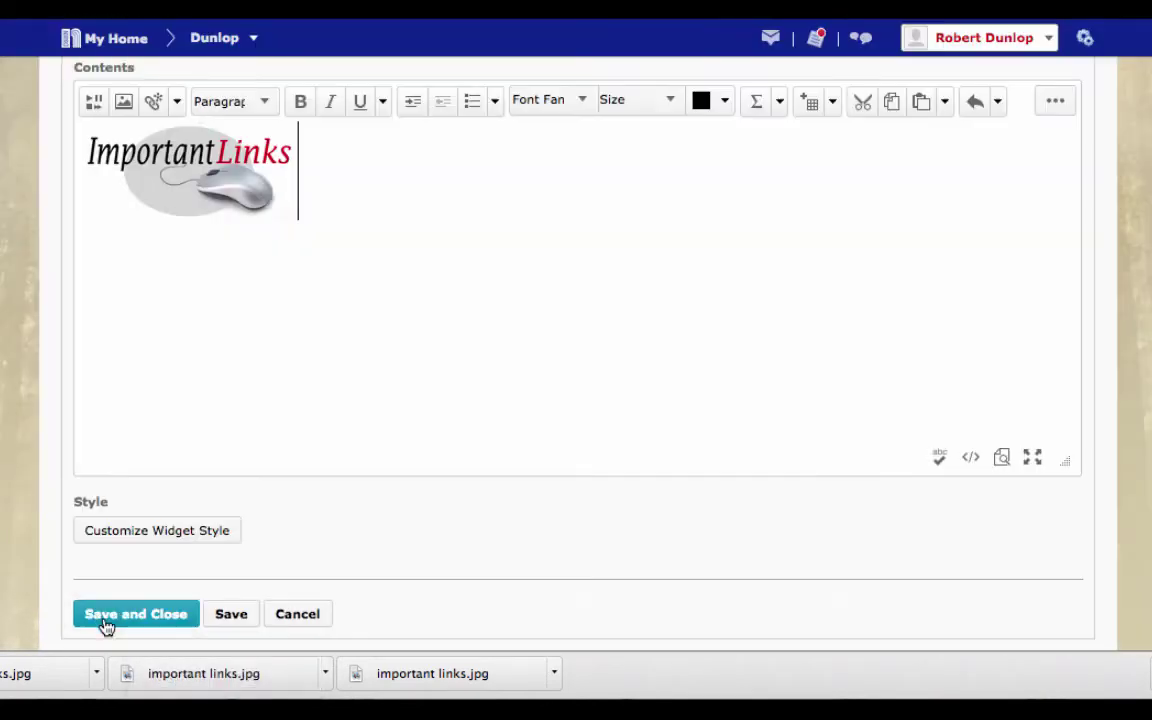
# Center the Important Links picture and start a bulleted list on a new line below it.
pyautogui.click(494, 106)
pyautogui.click(513, 201)
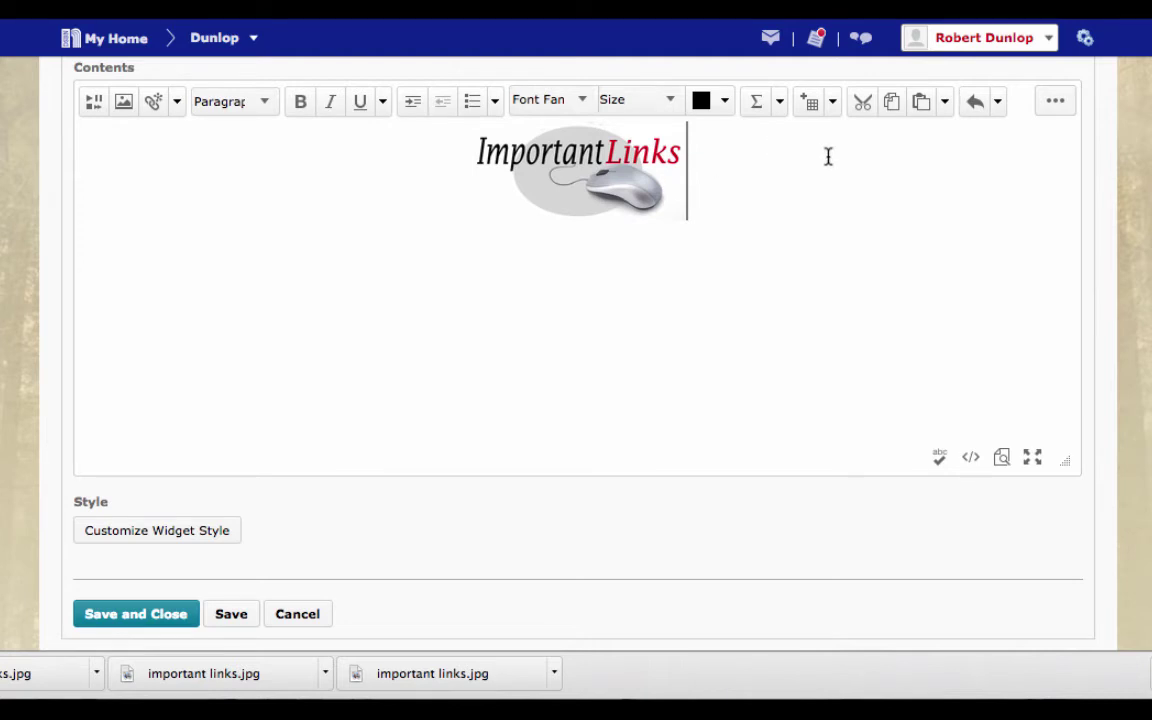
pyautogui.press('Return')
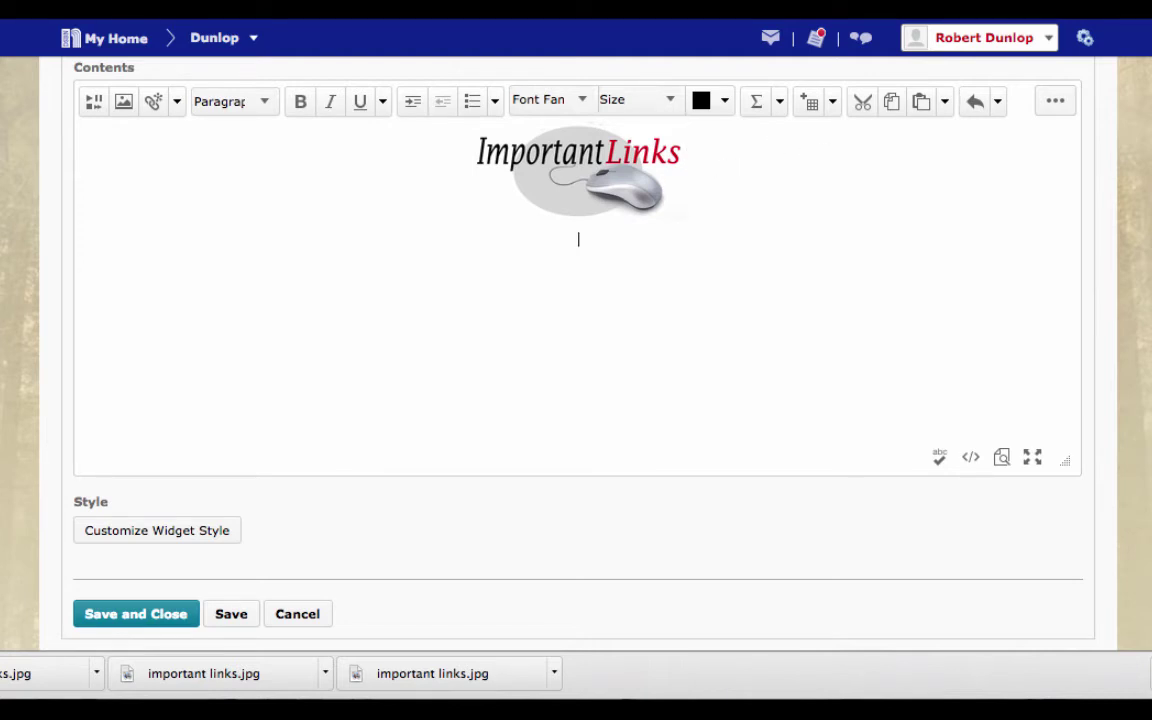
pyautogui.click(474, 102)
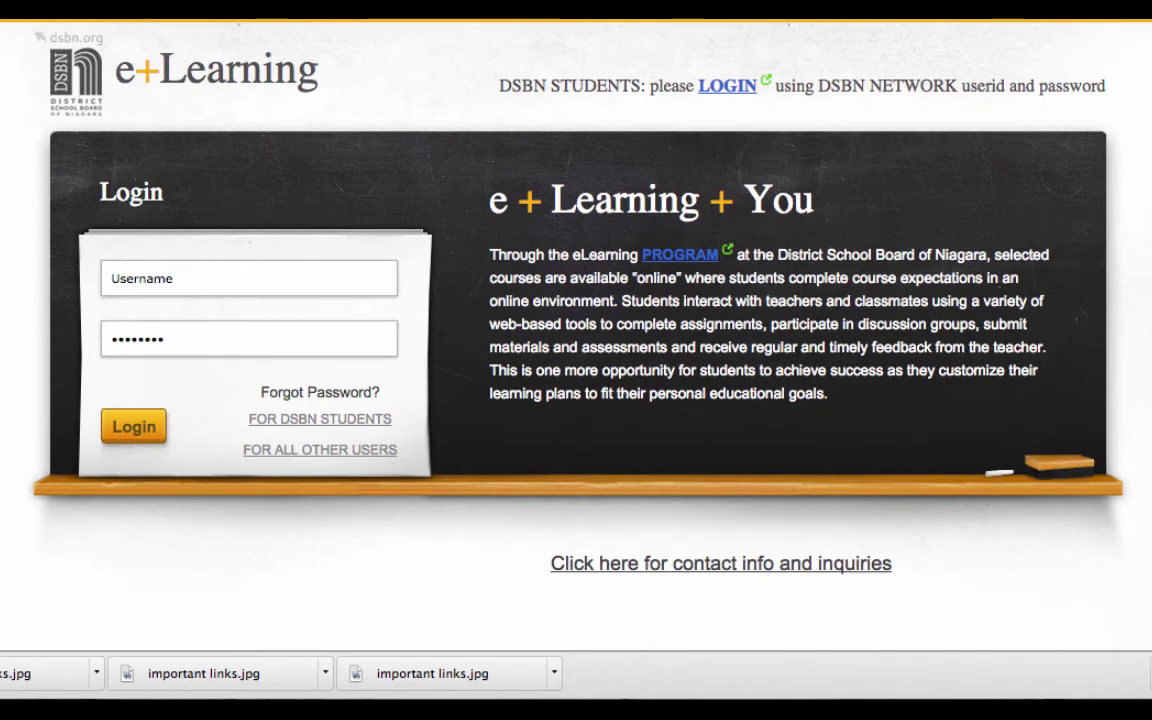
# Copy the DSBN e+Learning login page's address and start a Url quicklink at the widget's empty bullet.
pyautogui.rightClick(180, 12)
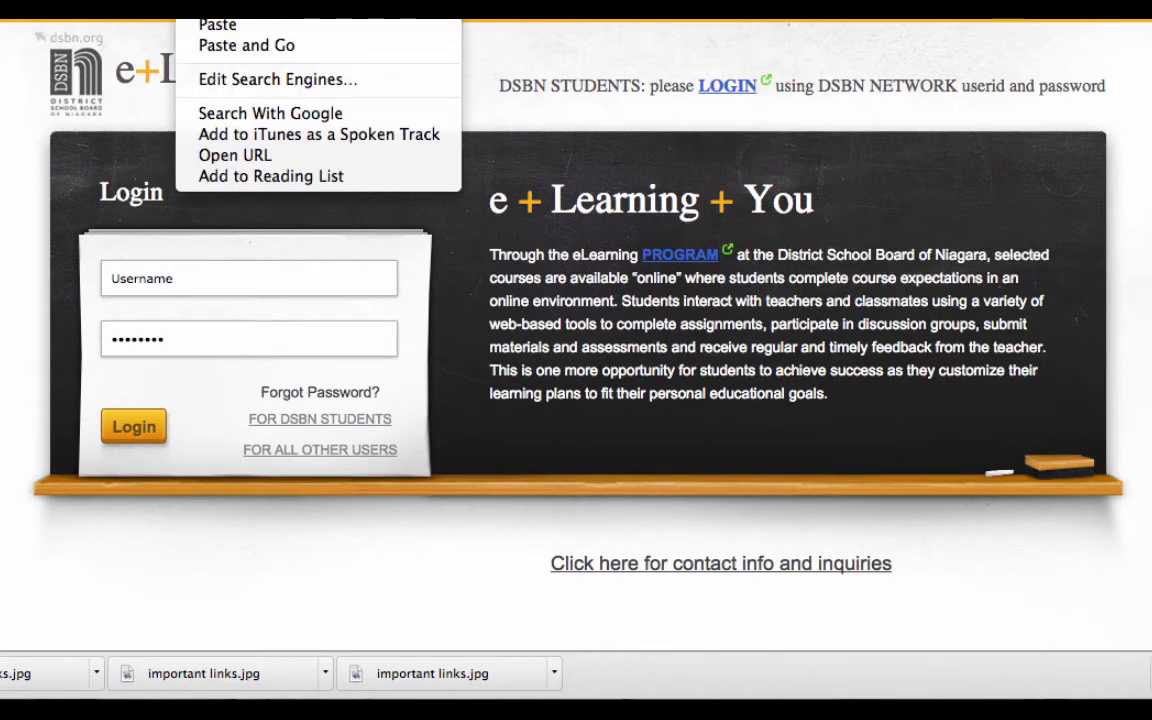
pyautogui.press('Escape')
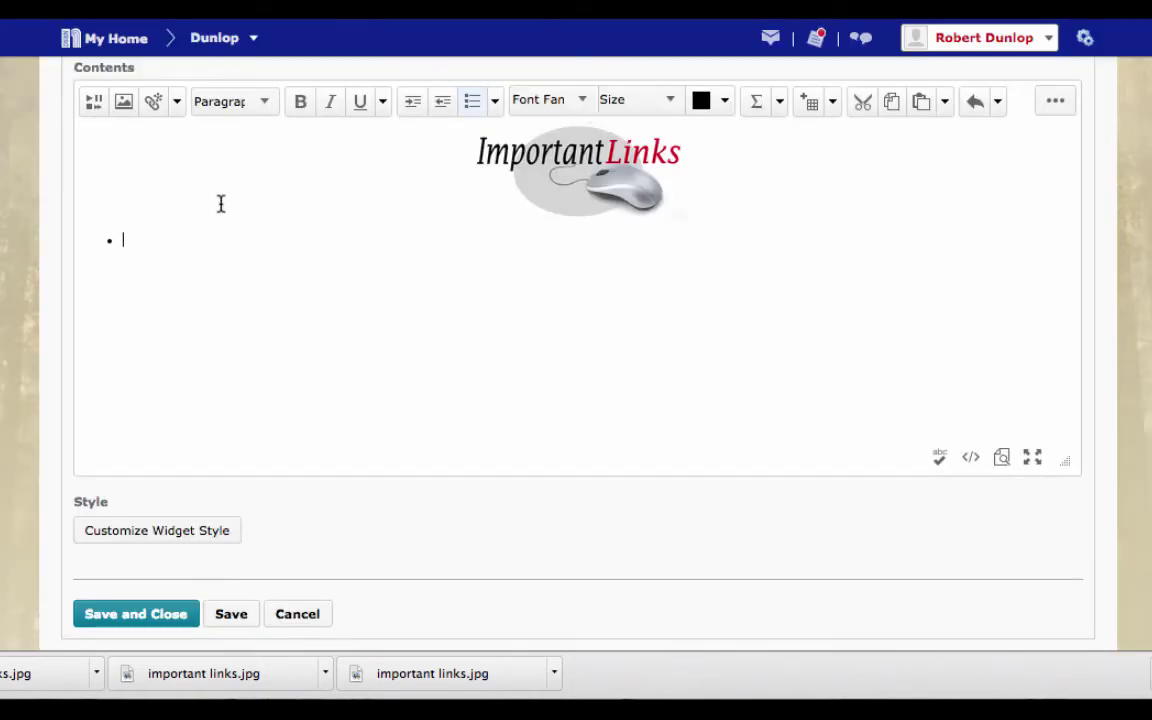
pyautogui.rightClick(128, 244)
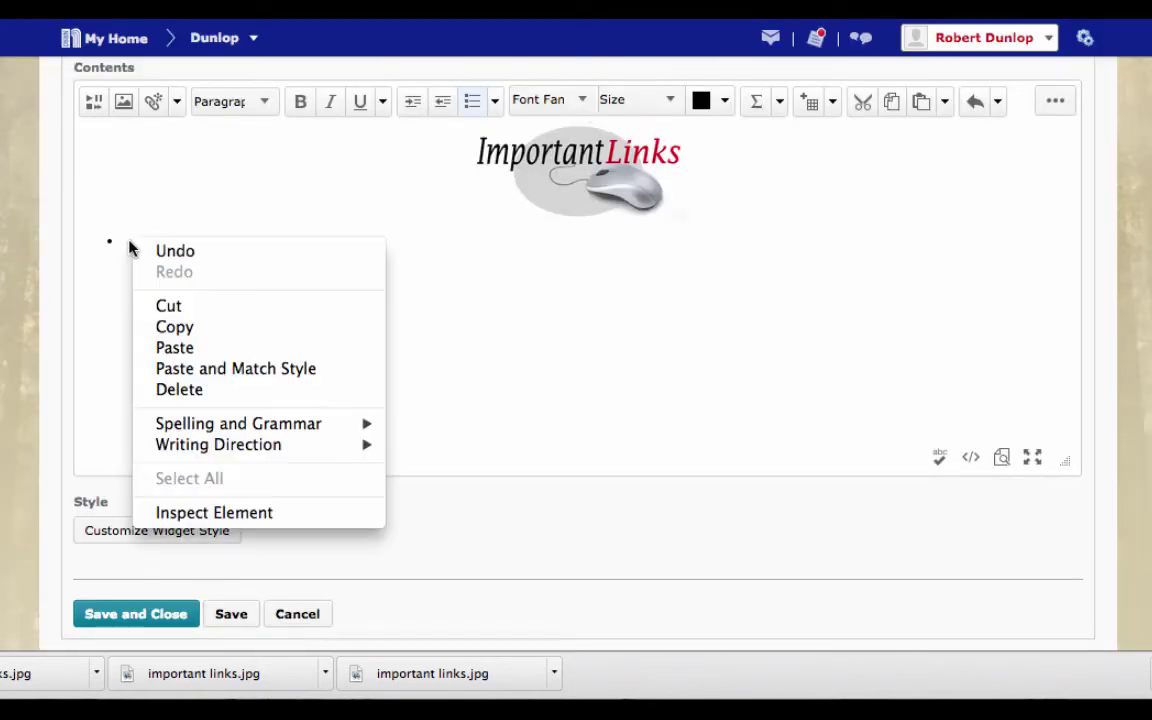
pyautogui.click(162, 130)
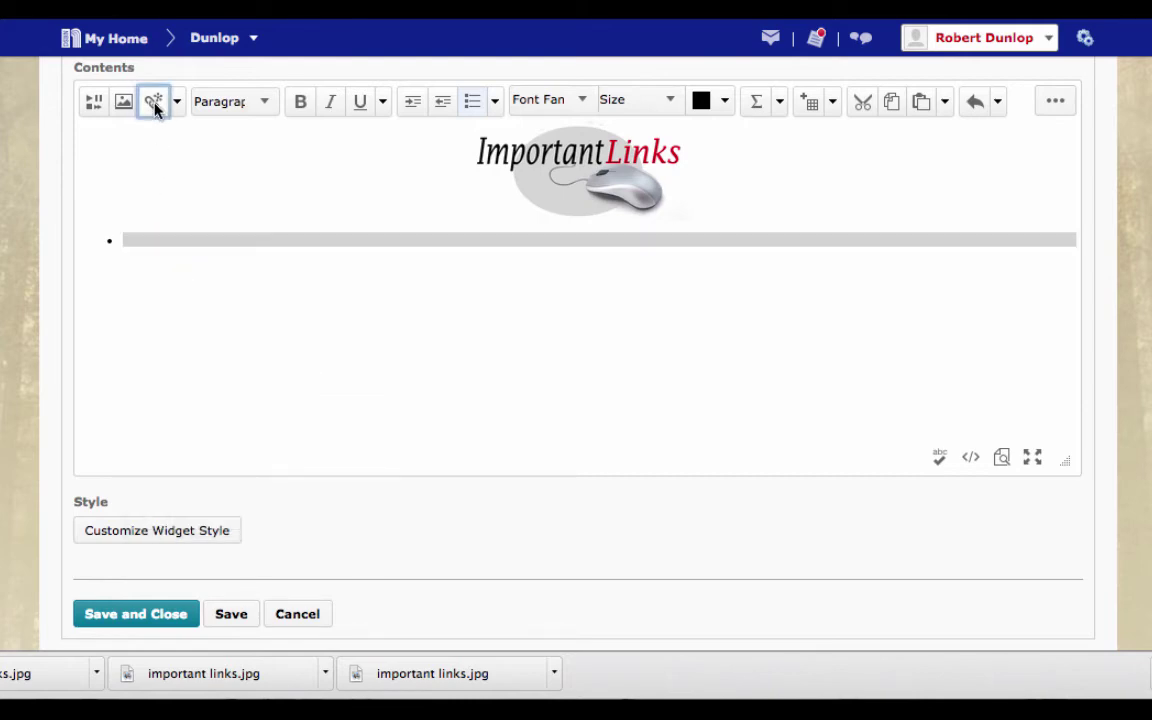
pyautogui.click(155, 104)
pyautogui.scroll(-3, 515, 337)
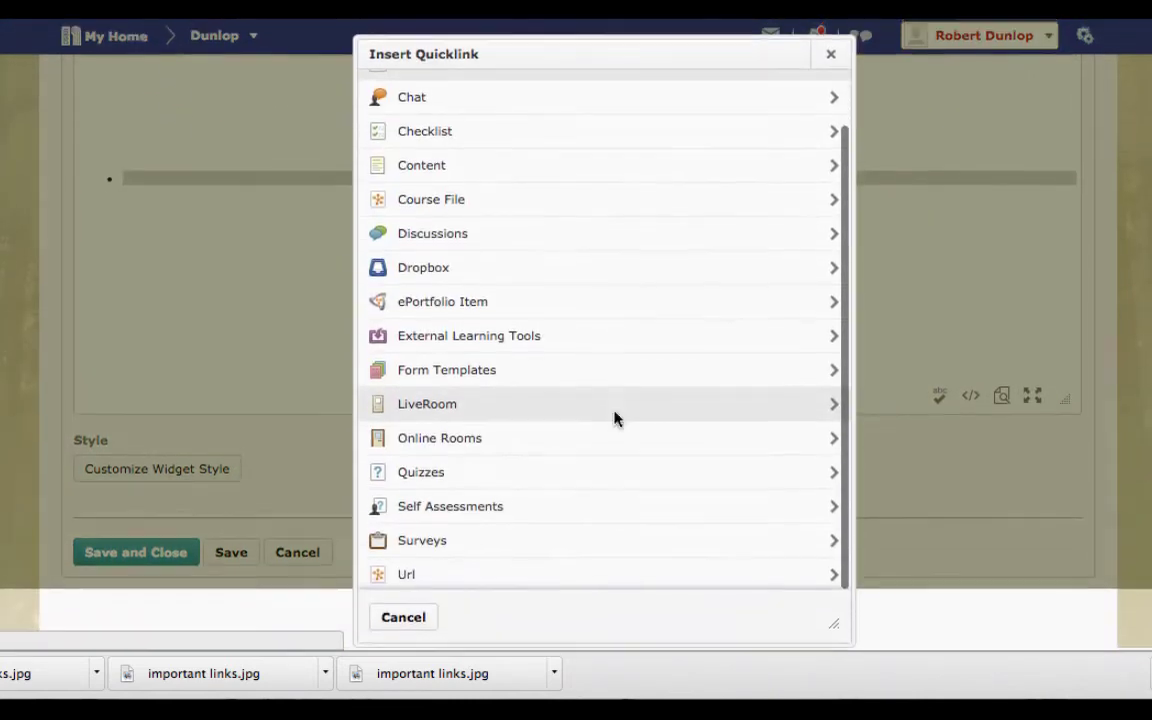
pyautogui.click(479, 578)
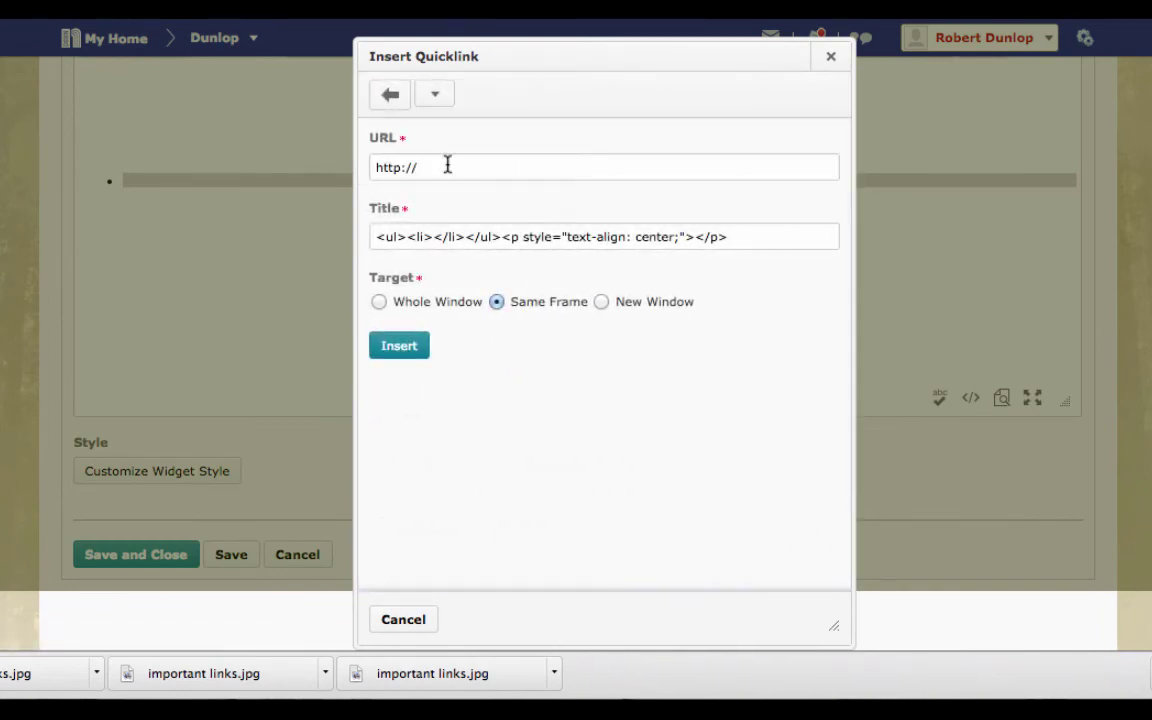
pyautogui.doubleClick(392, 170)
pyautogui.rightClick(392, 172)
pyautogui.tripleClick(380, 172)
pyautogui.rightClick(385, 172)
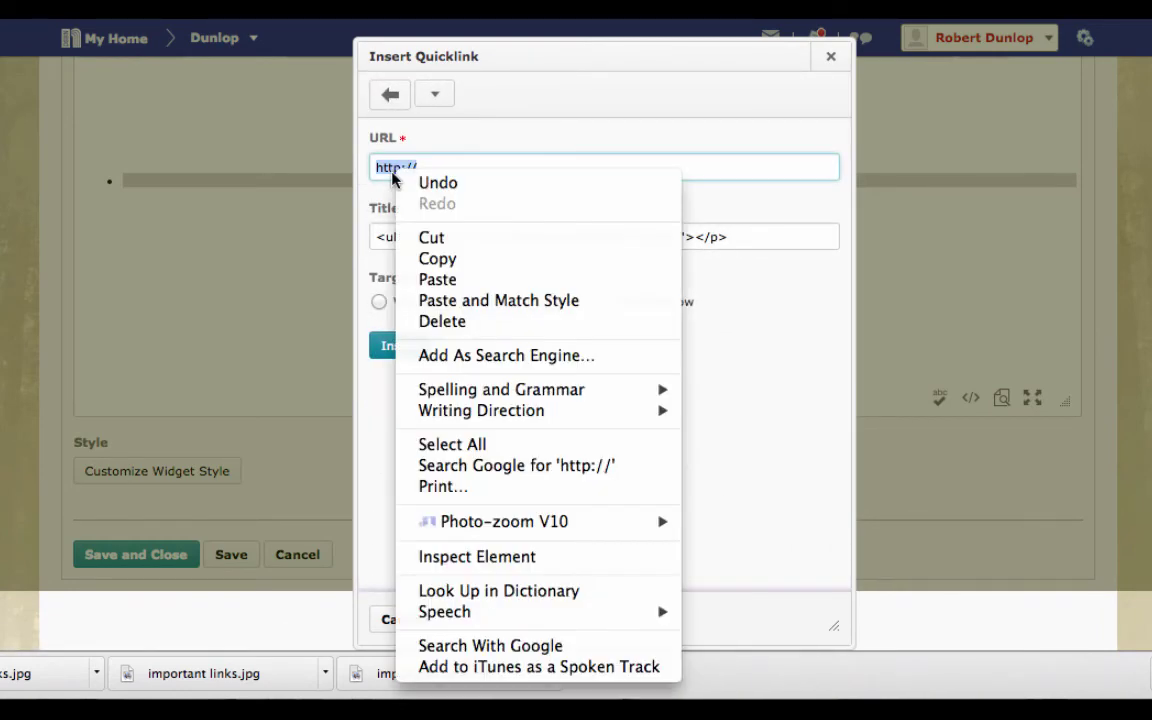
pyautogui.click(424, 280)
# Title the quicklink "DSBN eLearning" with New Window as target, insert it, and save and close the widget.
pyautogui.tripleClick(432, 237)
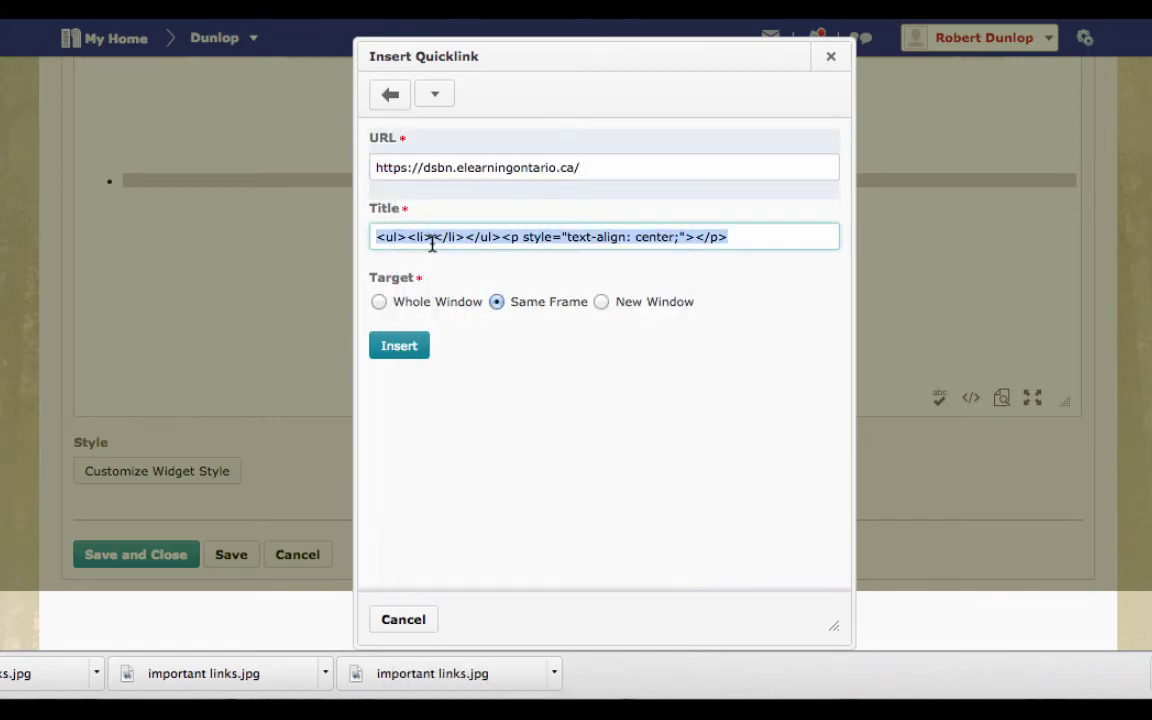
pyautogui.write('DSBN eLearning')
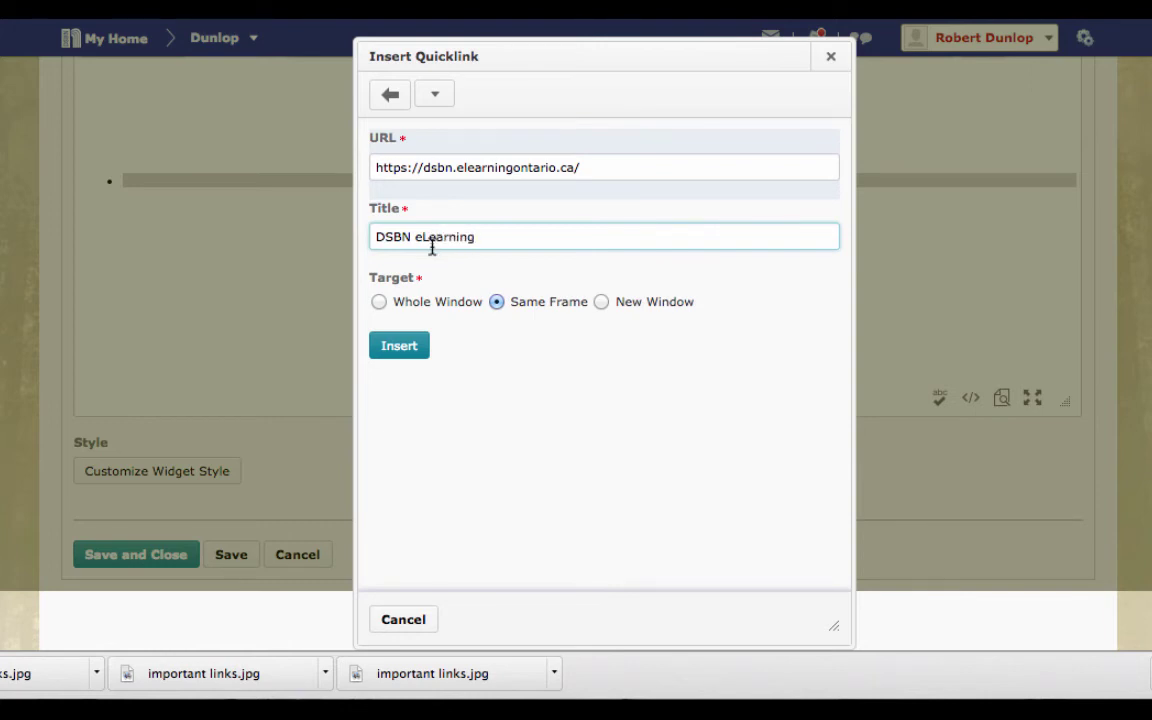
pyautogui.click(601, 302)
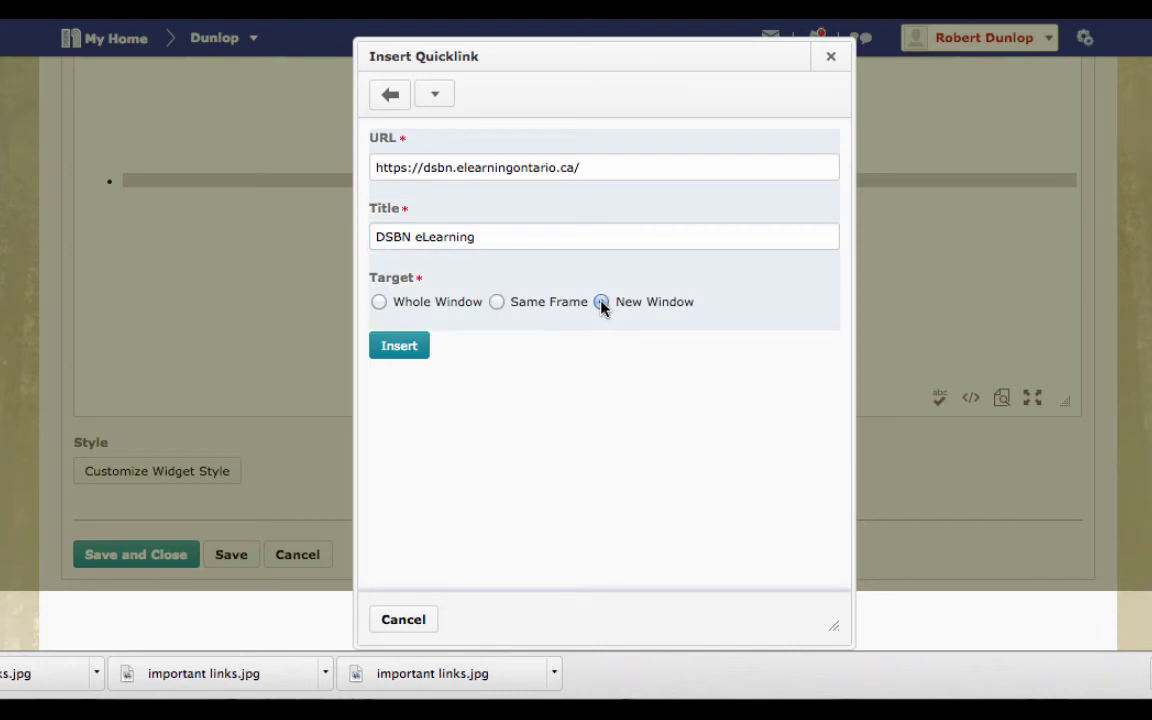
pyautogui.click(408, 350)
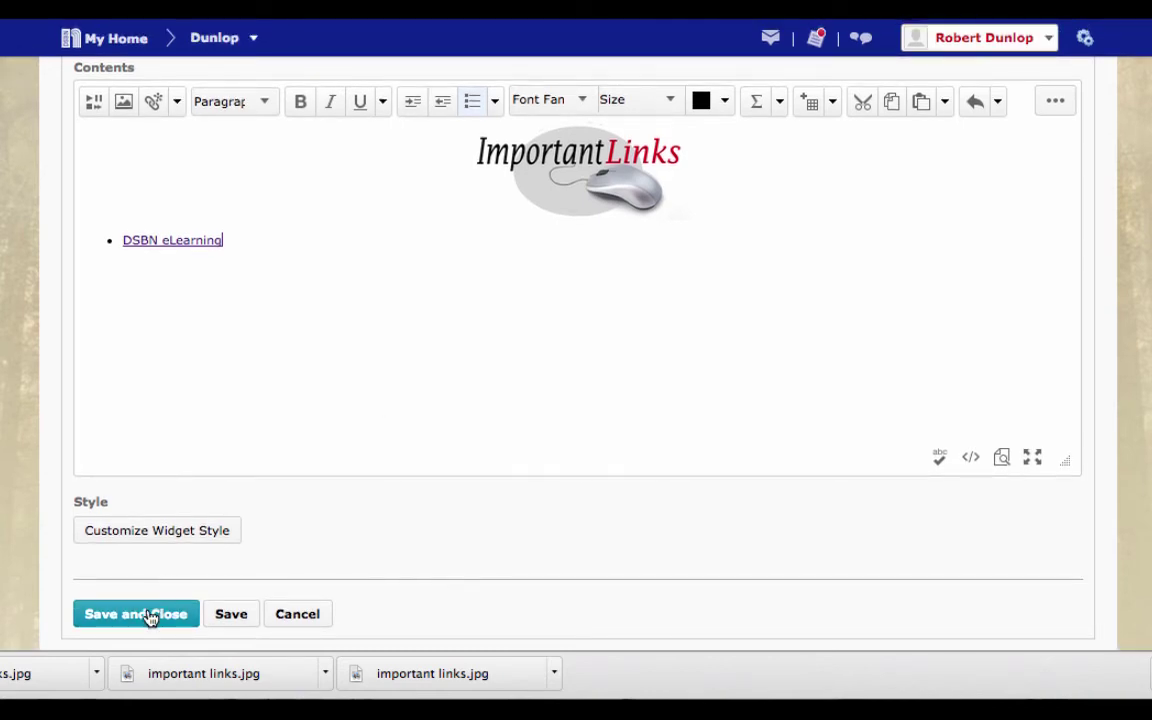
pyautogui.click(150, 616)
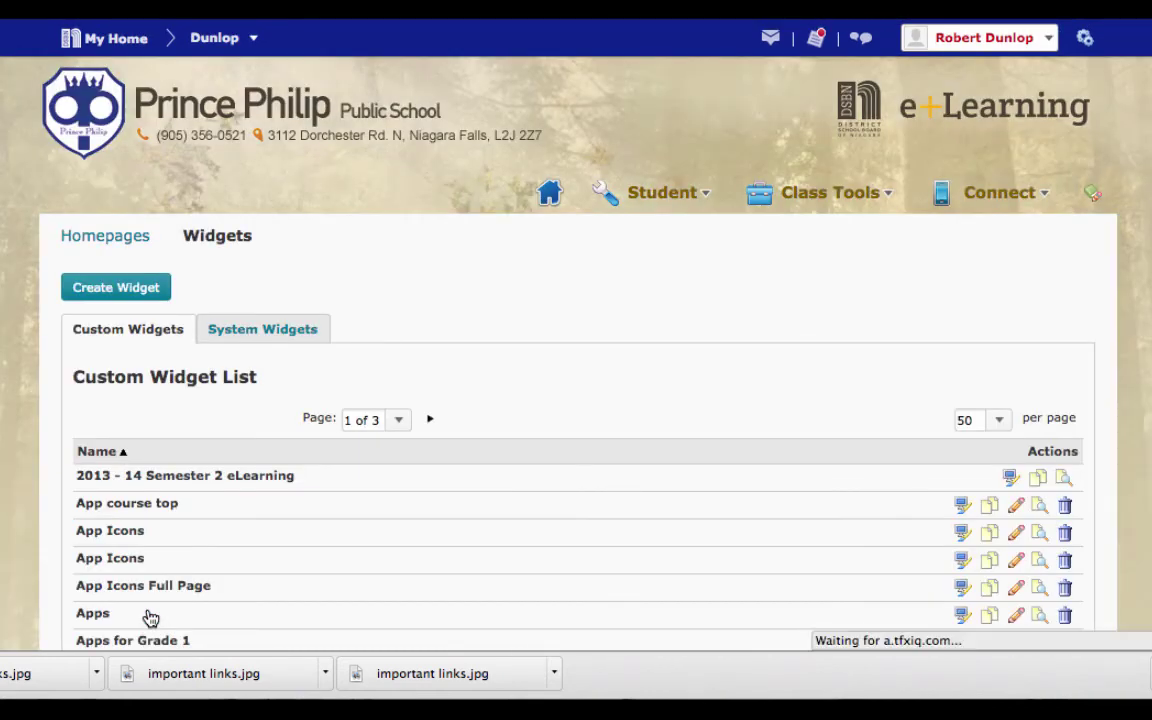
# Return to the course homepage and open its layout for editing.
pyautogui.scroll(-10, 386, 579)
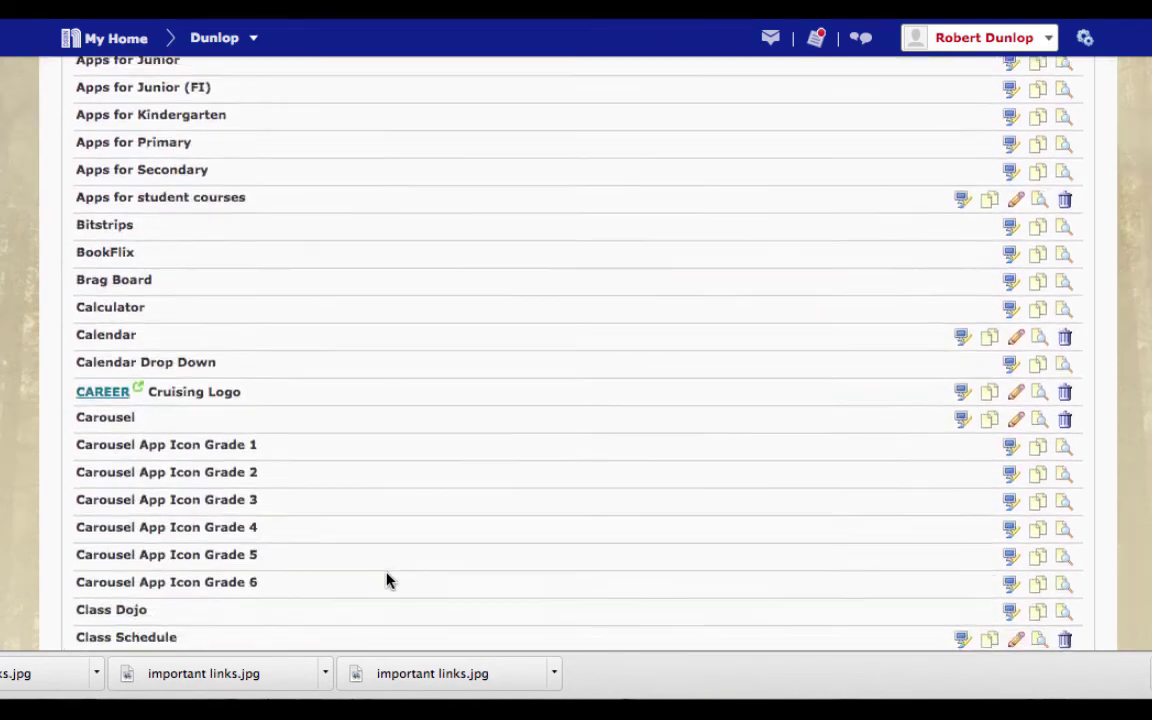
pyautogui.scroll(15, 388, 581)
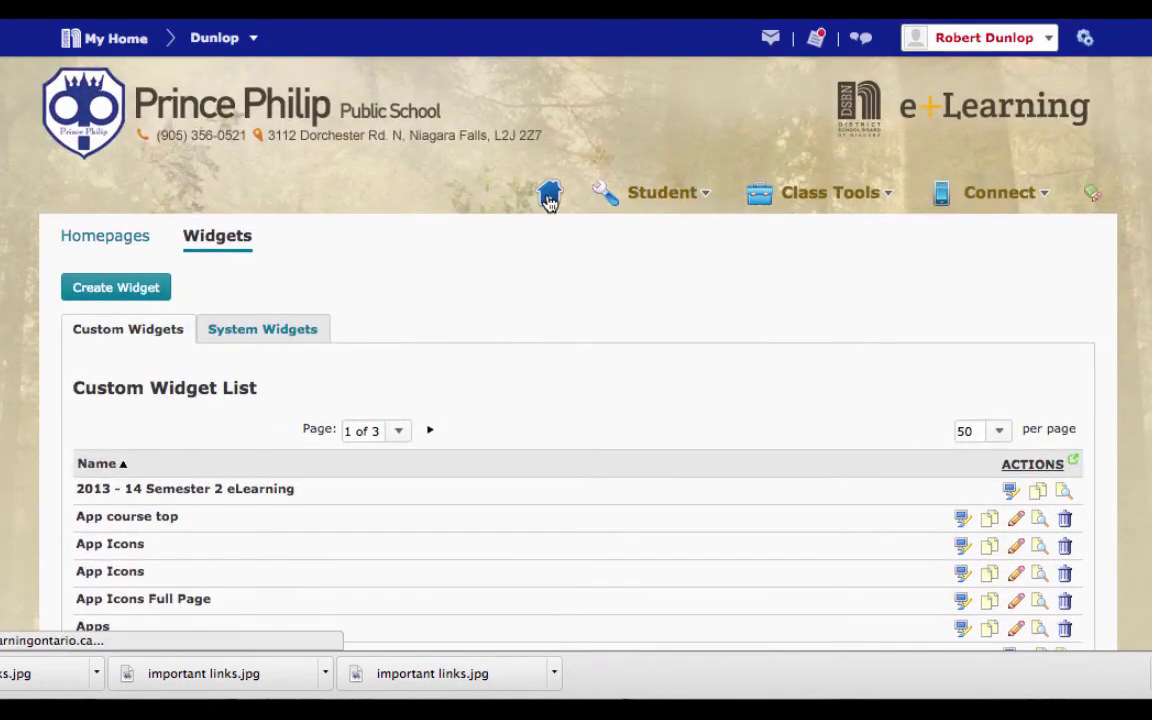
pyautogui.click(549, 197)
pyautogui.scroll(-5, 576, 350)
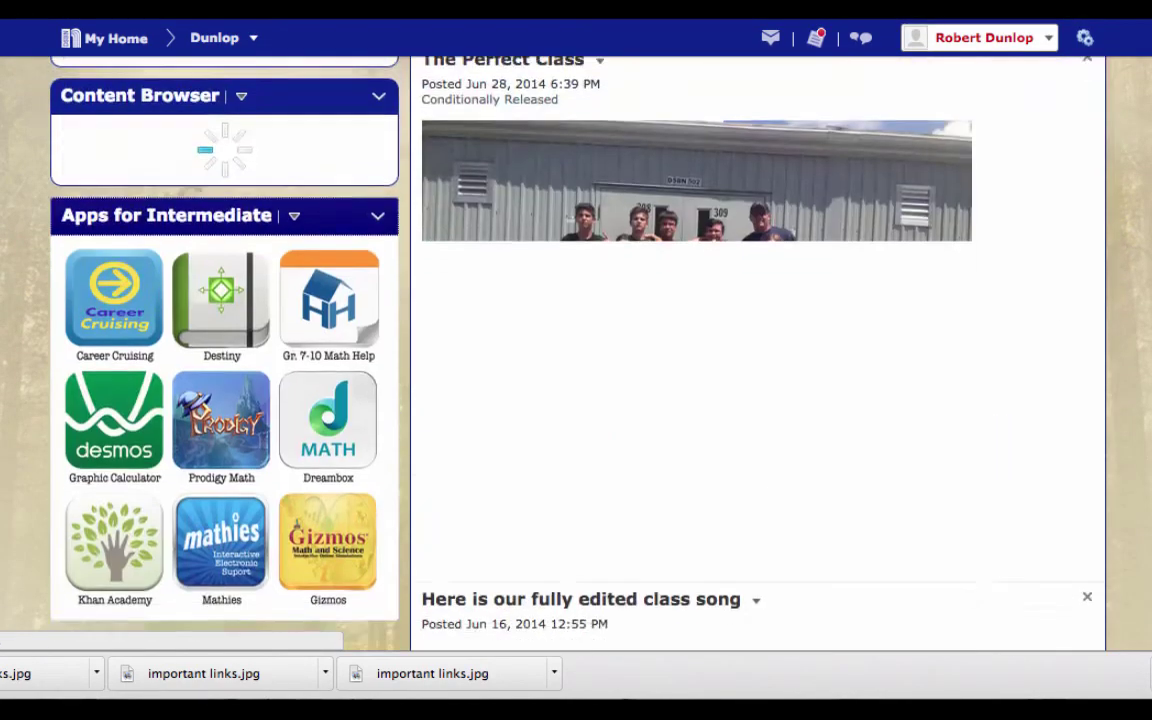
pyautogui.scroll(-3, 576, 350)
pyautogui.scroll(-10, 576, 350)
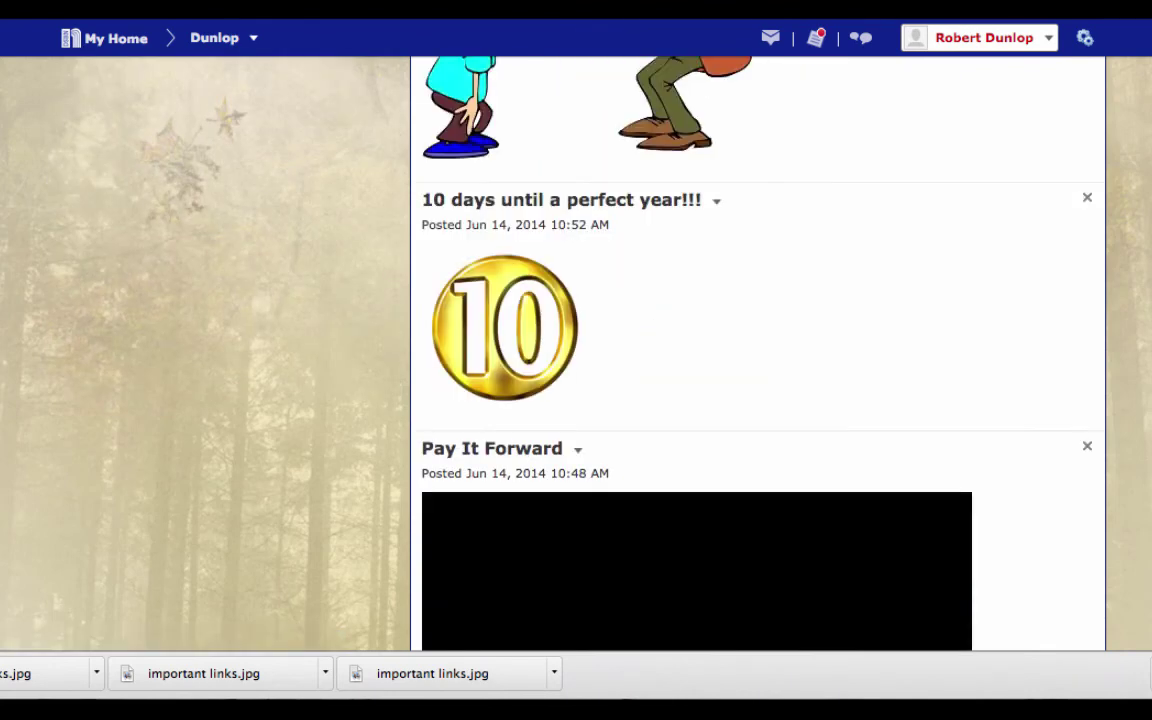
pyautogui.scroll(-2, 576, 350)
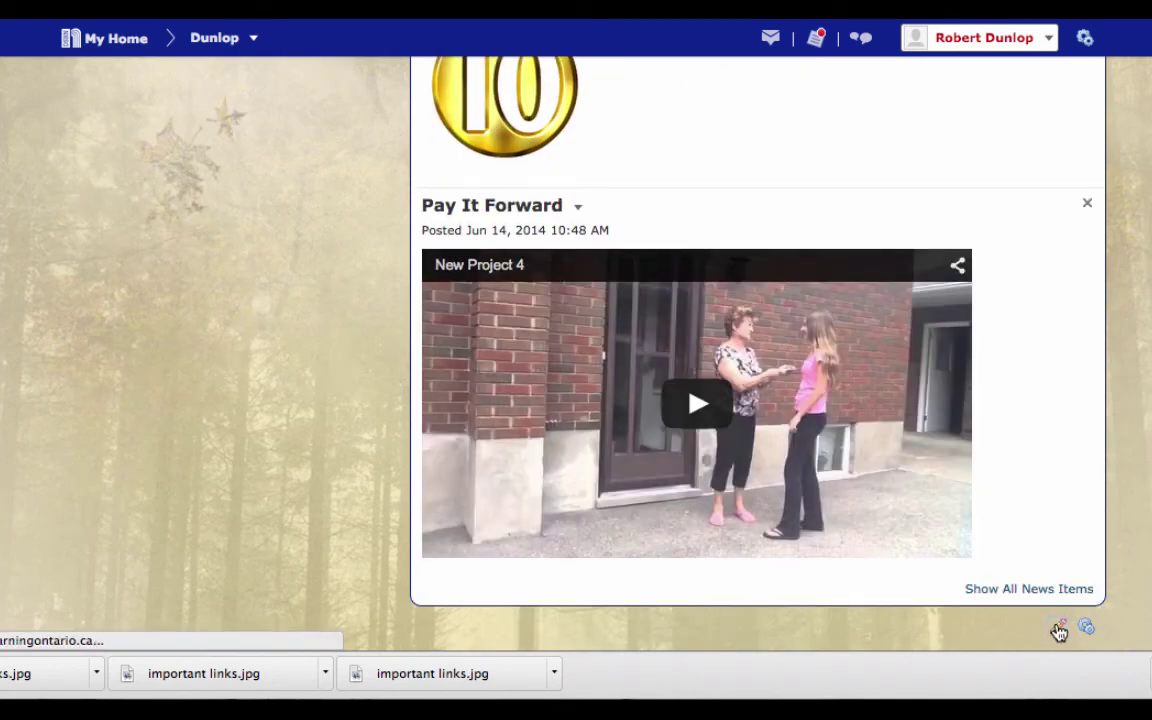
pyautogui.click(1058, 630)
# Add the third Important Links entry from page 2 of the widget list to the column containing Calendar and Content Browser.
pyautogui.scroll(-10, 738, 365)
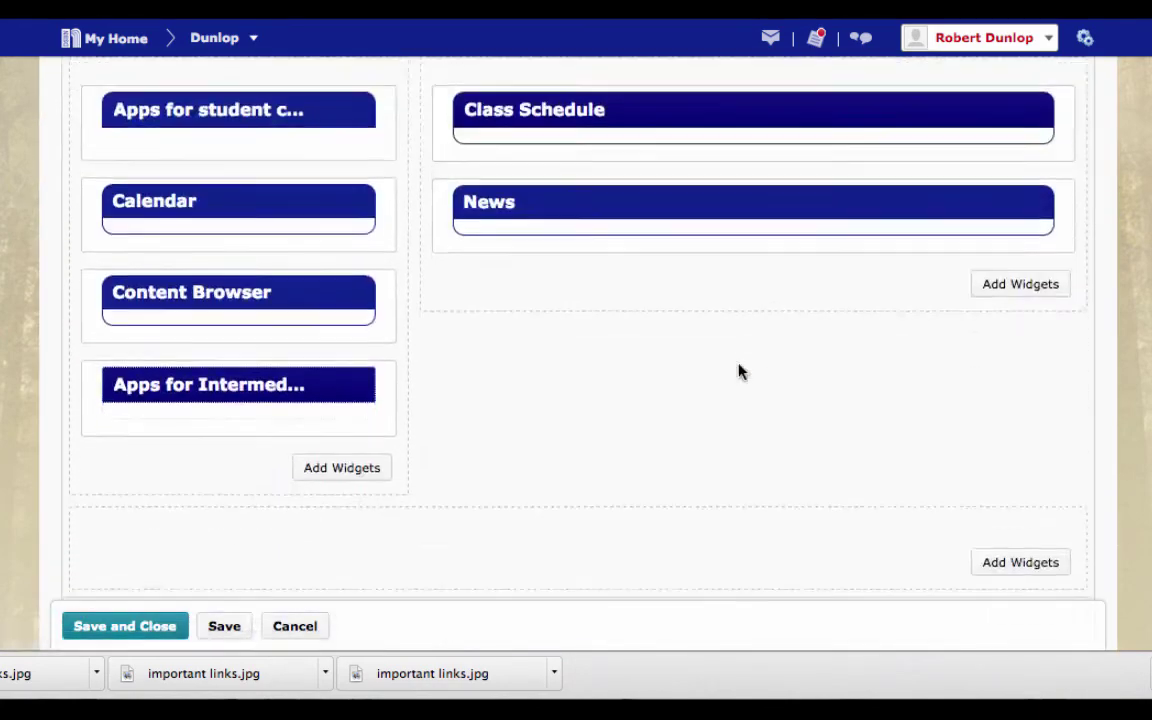
pyautogui.scroll(-1, 738, 372)
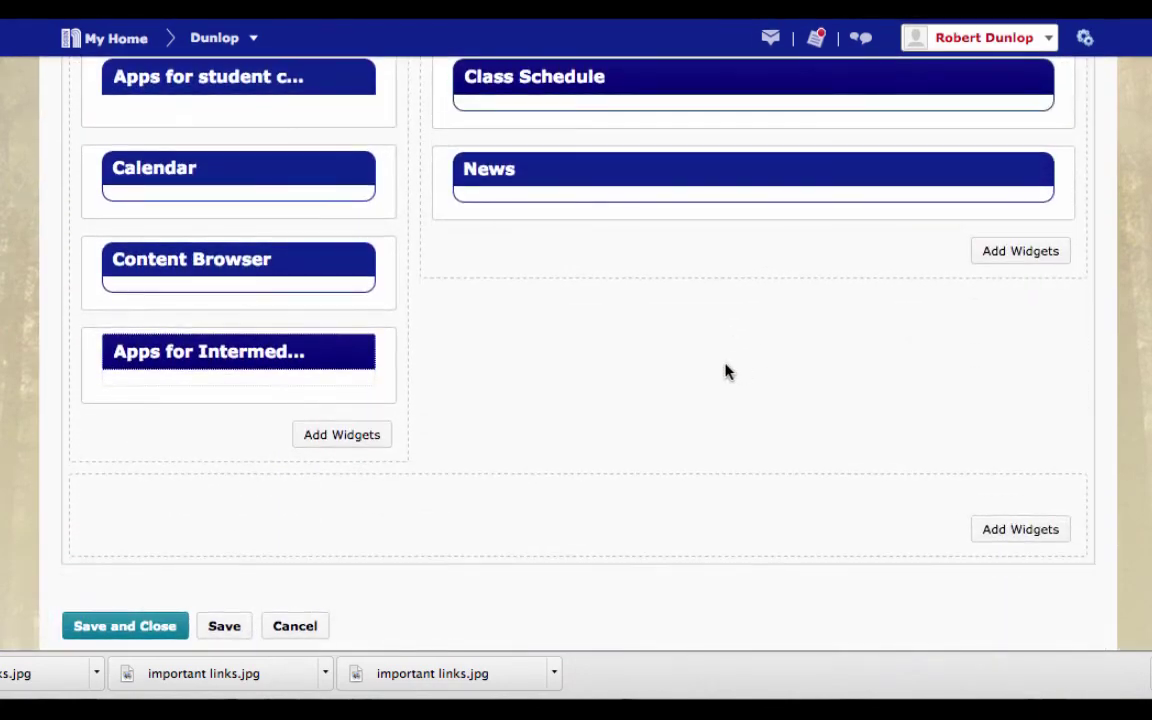
pyautogui.click(348, 440)
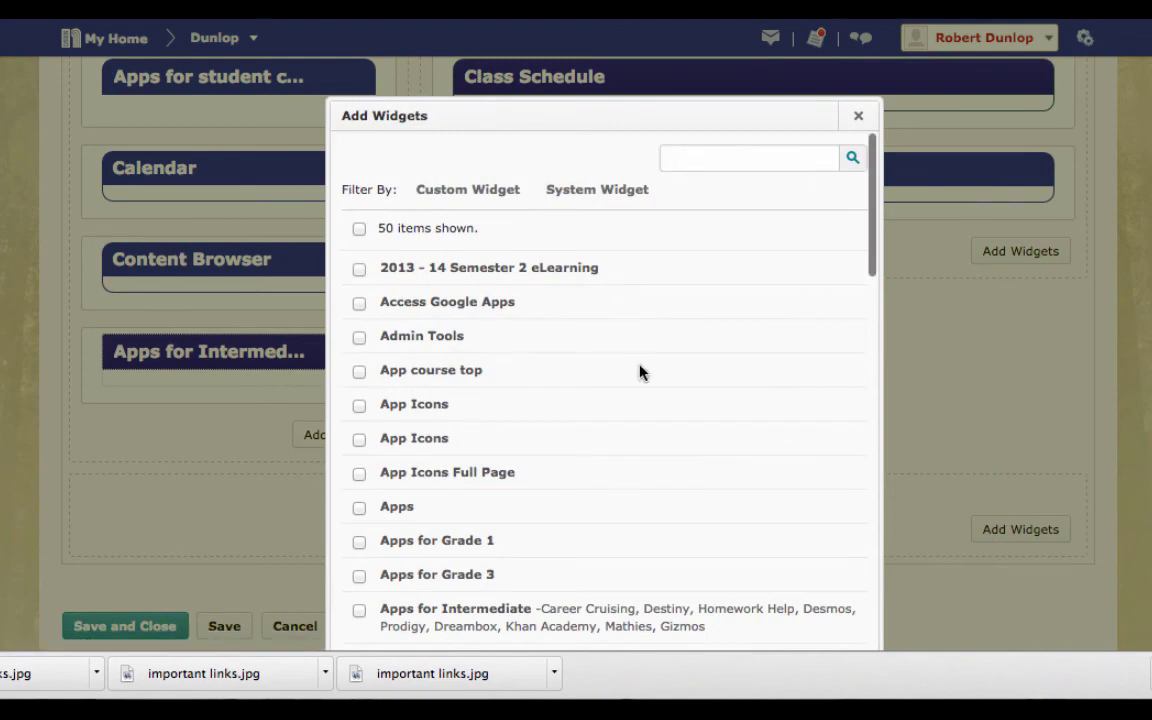
pyautogui.scroll(-10, 640, 372)
pyautogui.scroll(-10, 640, 372)
pyautogui.click(670, 570)
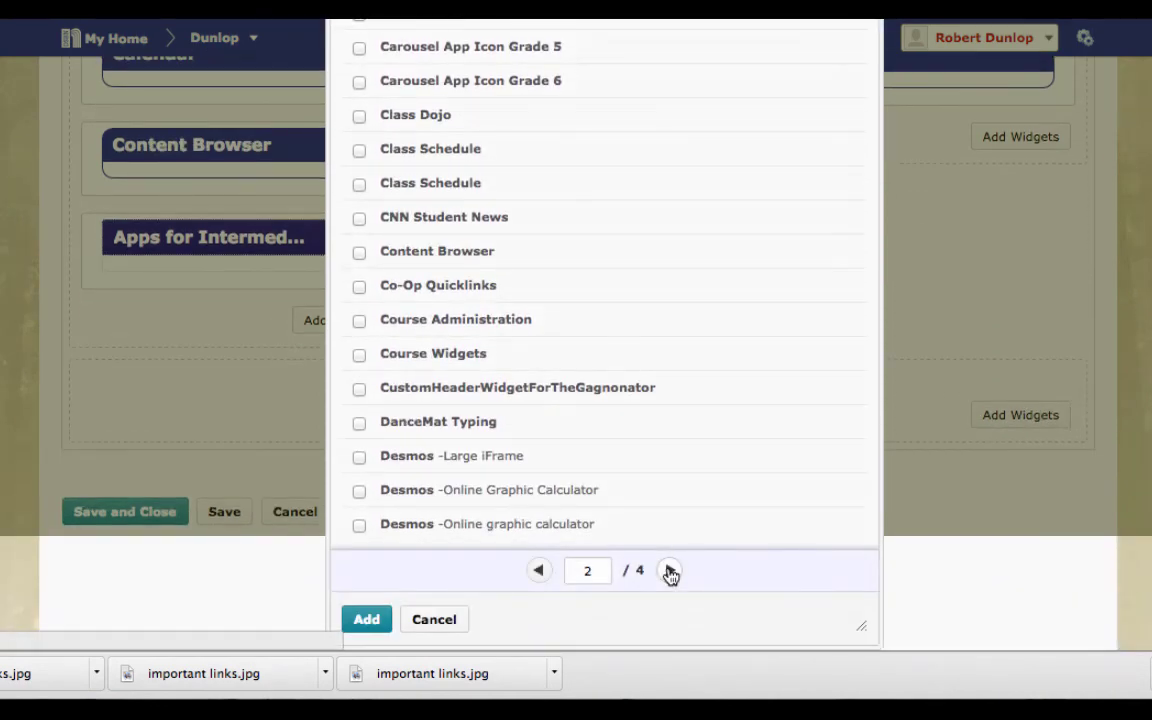
pyautogui.scroll(-10, 688, 253)
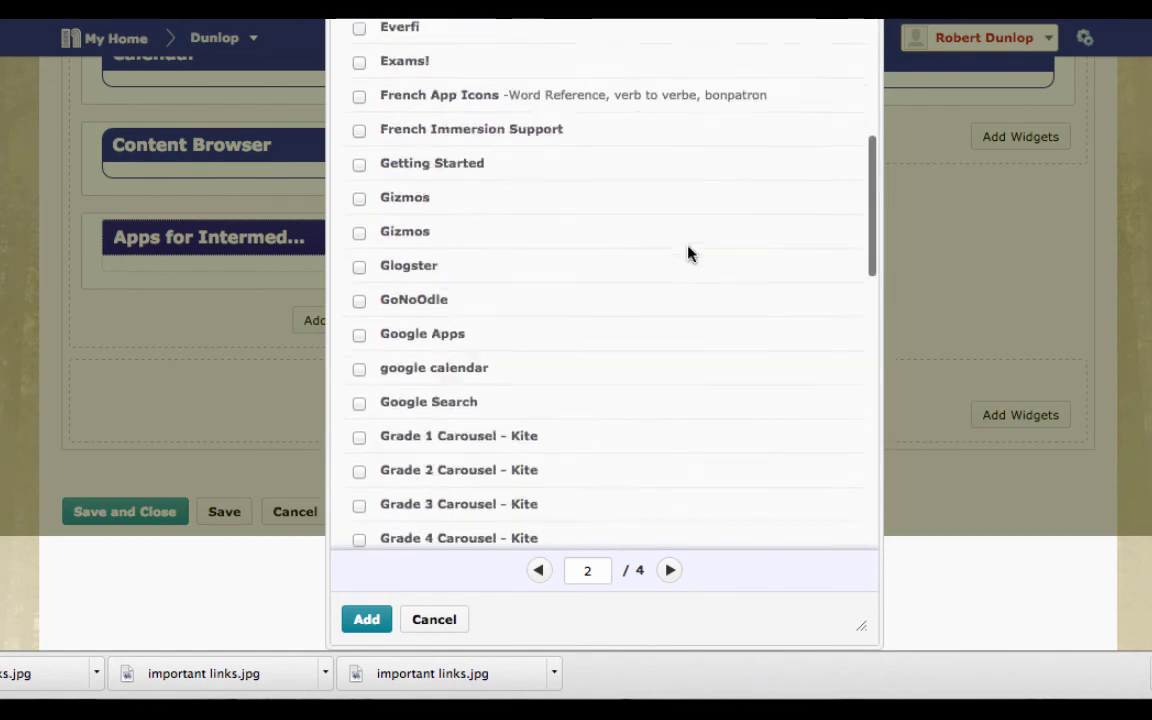
pyautogui.scroll(-1, 688, 253)
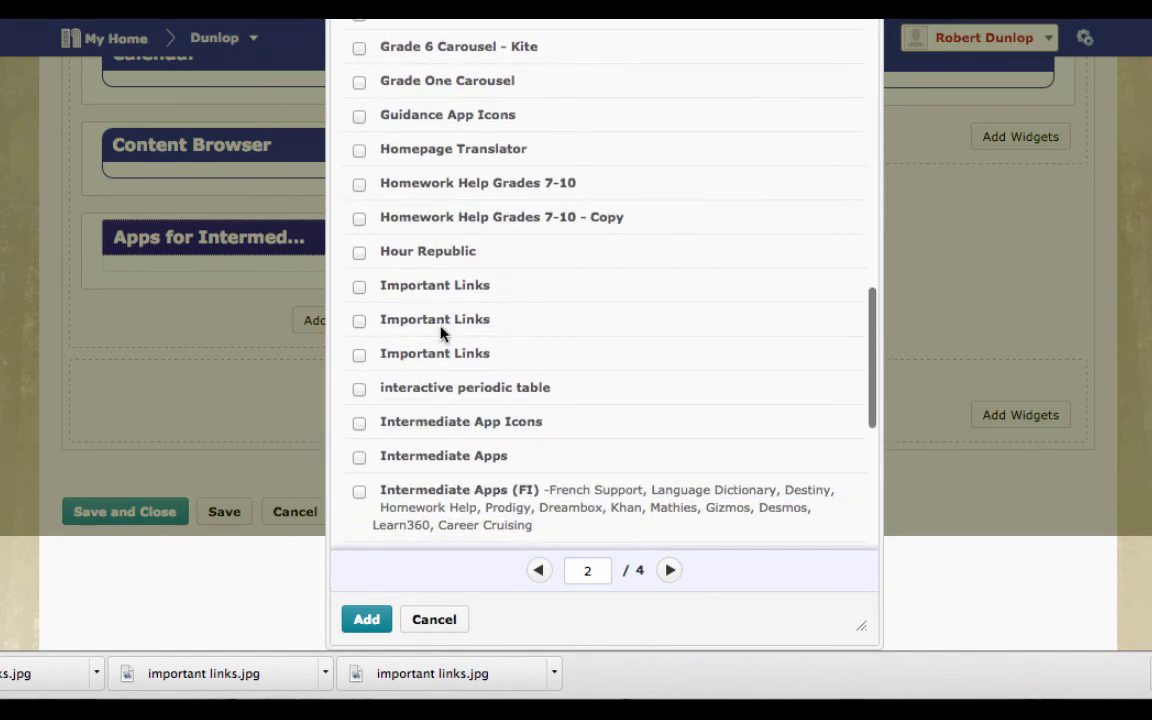
pyautogui.click(359, 356)
pyautogui.click(366, 619)
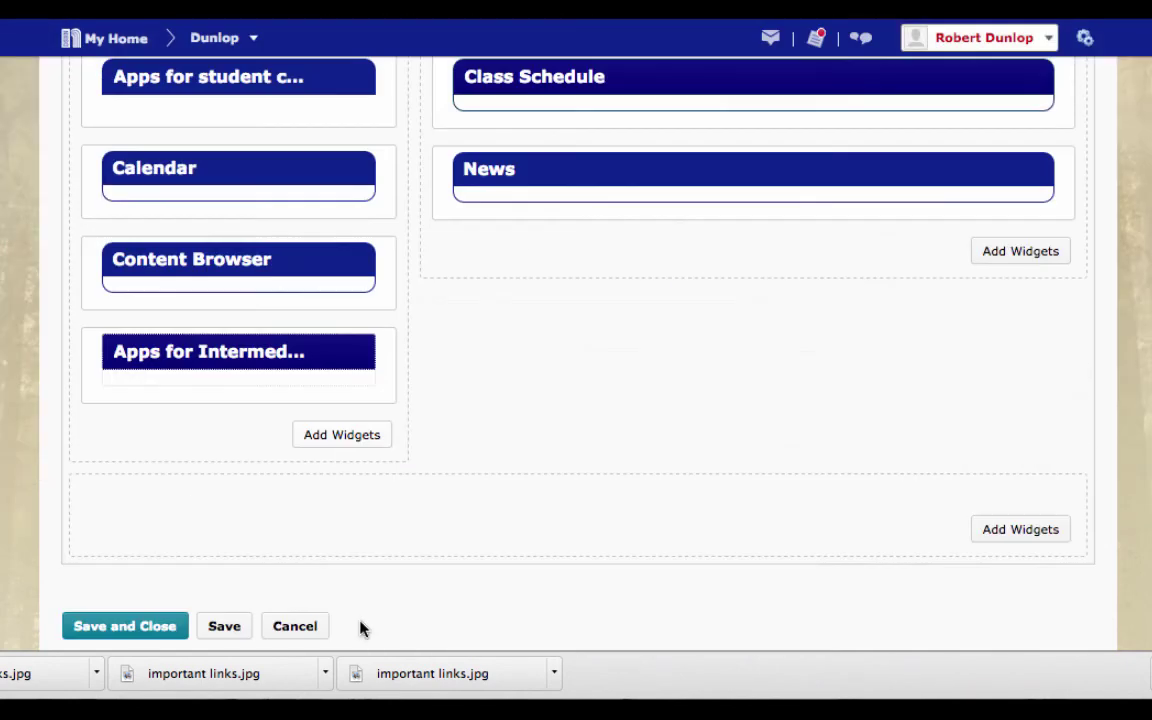
# Move the Important Links widget between Content Browser and Apps for Intermediate, and save and close the homepage layout.
pyautogui.moveTo(214, 443); pyautogui.dragTo(224, 329)
pyautogui.click(122, 627)
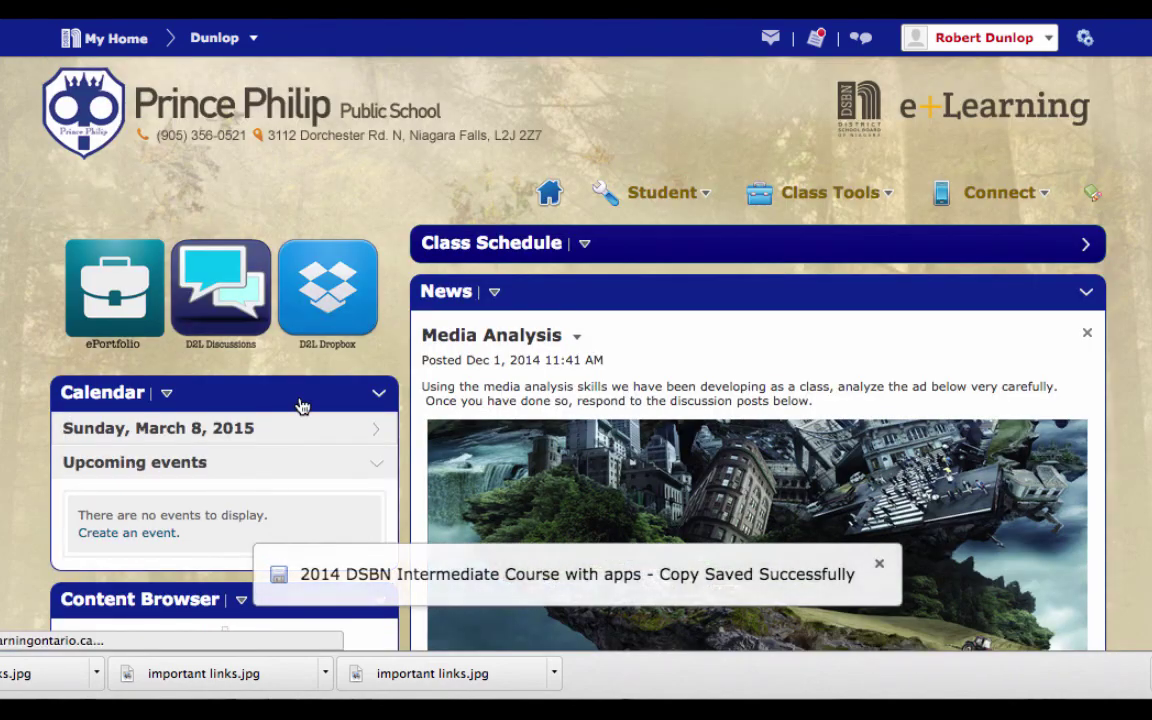
# Examine the Important Links widget on the course homepage and open its list of widget actions.
pyautogui.scroll(-5, 301, 406)
pyautogui.scroll(-10, 301, 404)
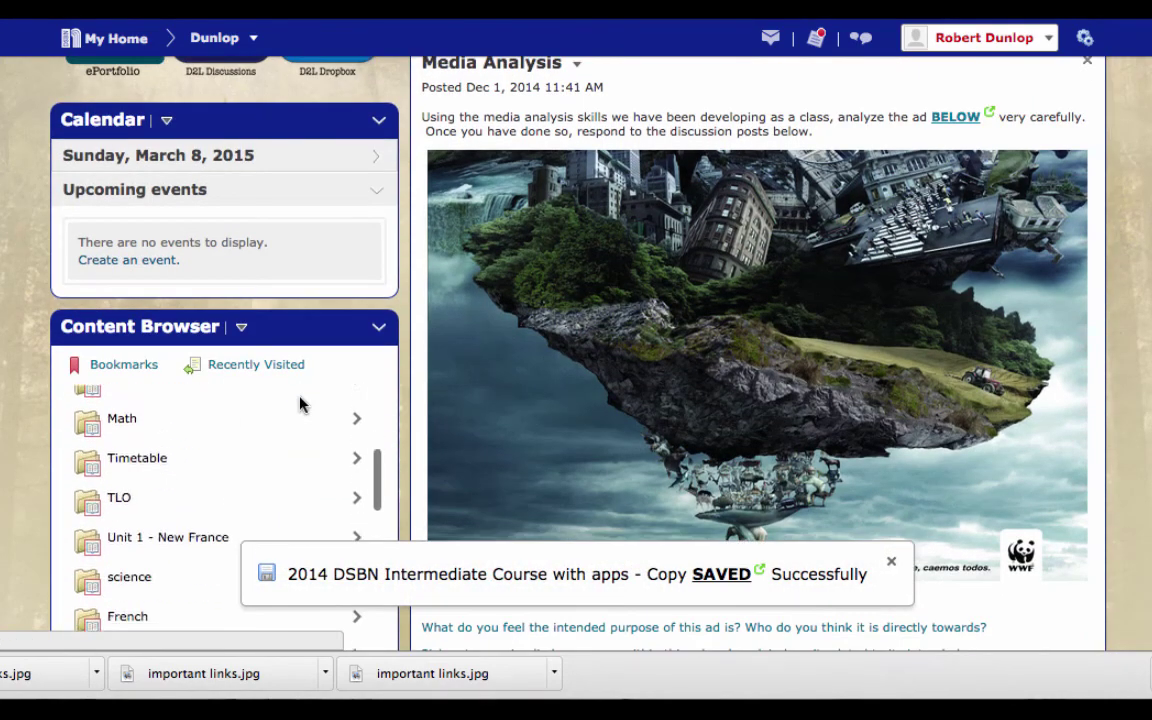
pyautogui.scroll(-10, 301, 404)
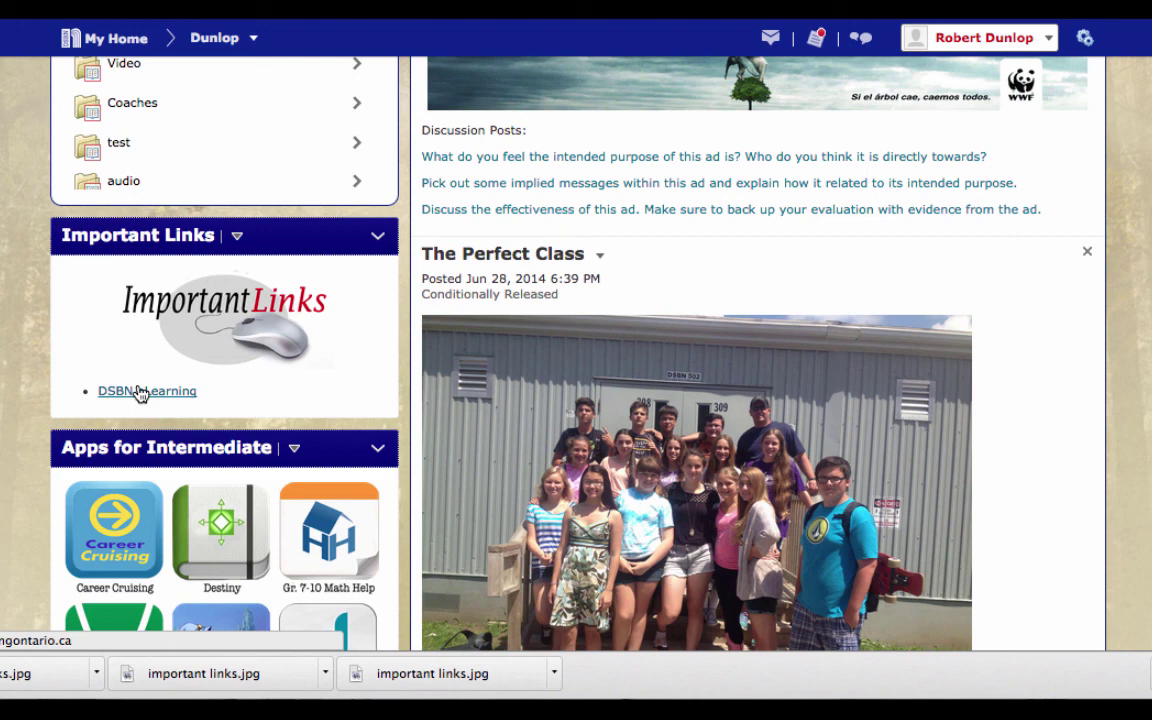
pyautogui.click(237, 236)
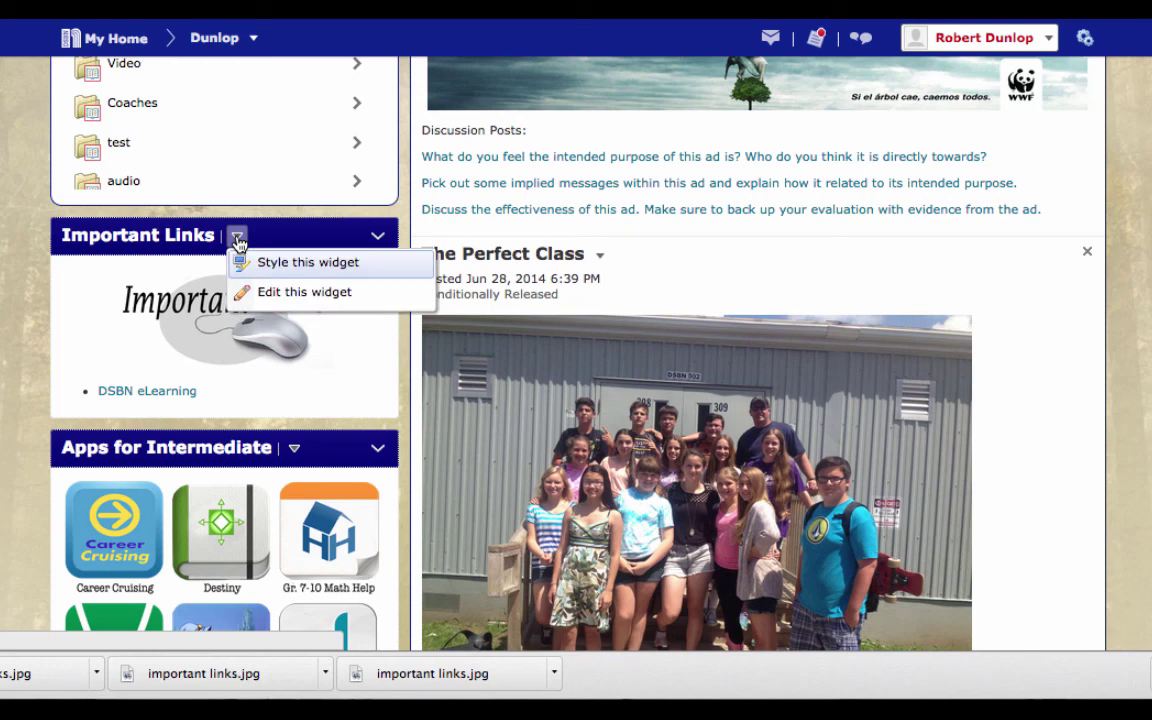